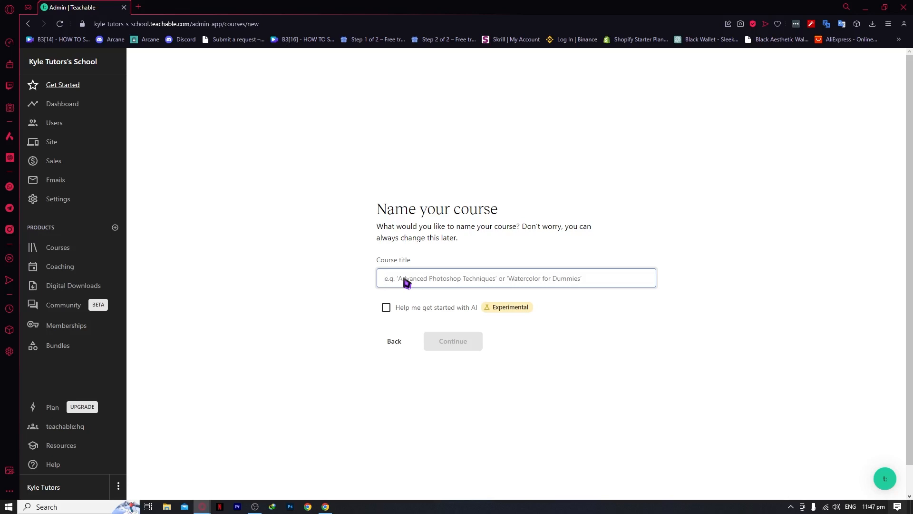
- Name the new course "Math Made Easy" and continue to its curriculum page
{"action": "type", "text": "m"}
{"action": "key", "text": "BackSpace"}
{"action": "type", "text": "Math Made Easy"}
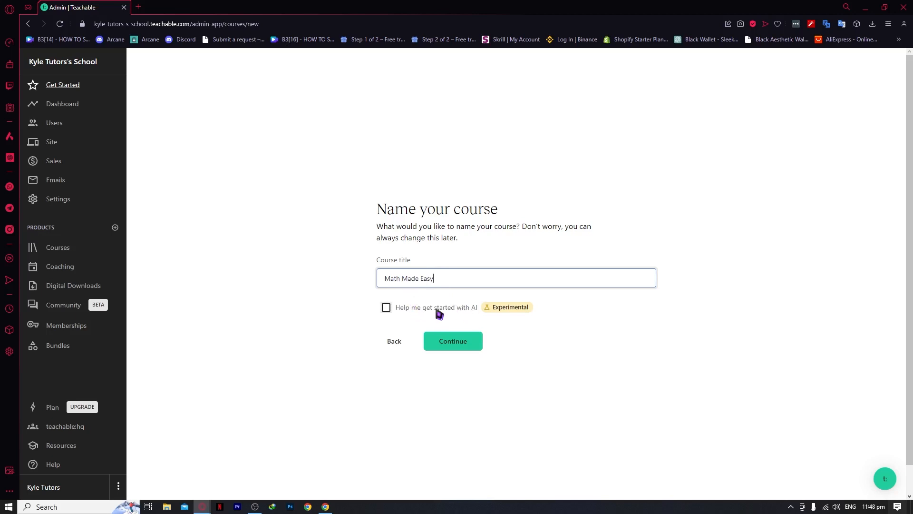
{"action": "left_click", "coordinate": [390, 309]}
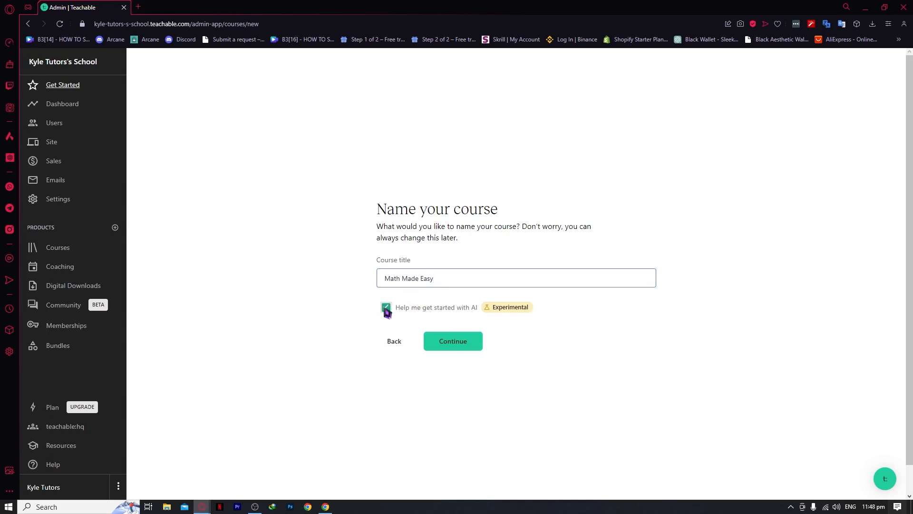
{"action": "left_click", "coordinate": [386, 308]}
{"action": "left_click", "coordinate": [387, 309]}
{"action": "left_click", "coordinate": [432, 342]}
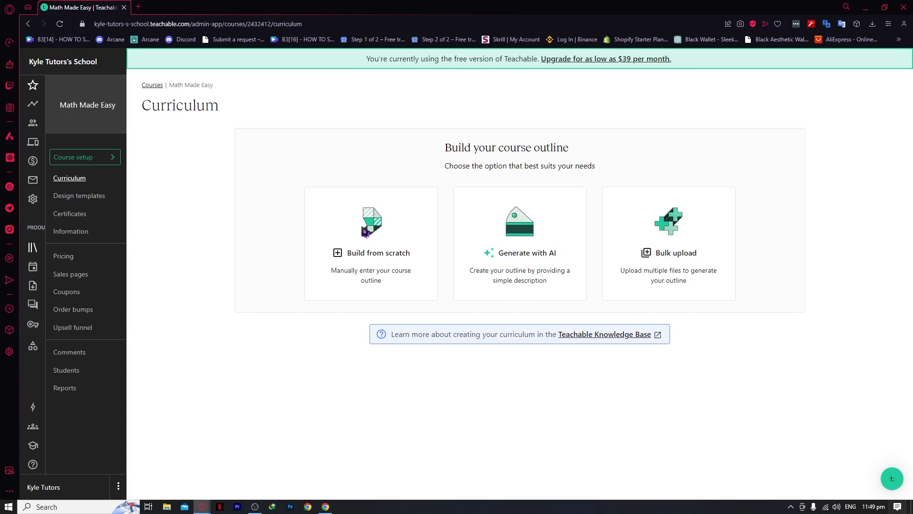
- Start building the course outline from scratch and save the first section as "SECTION 1: BASIC MATHS"
{"action": "left_click", "coordinate": [375, 252]}
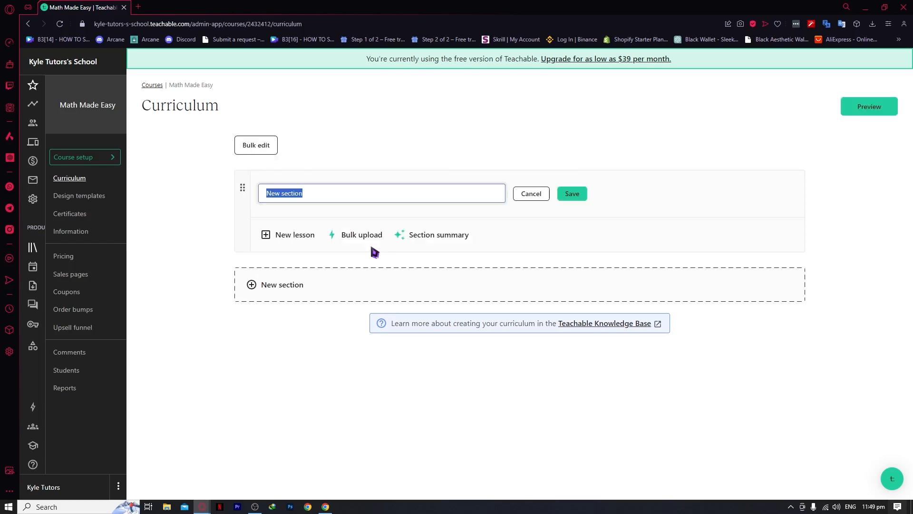
{"action": "left_click", "coordinate": [366, 159]}
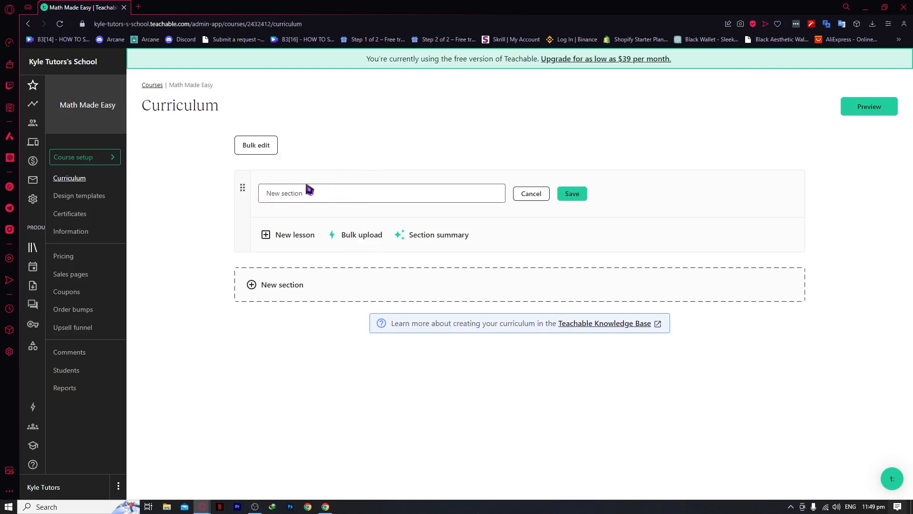
{"action": "left_click", "coordinate": [339, 198]}
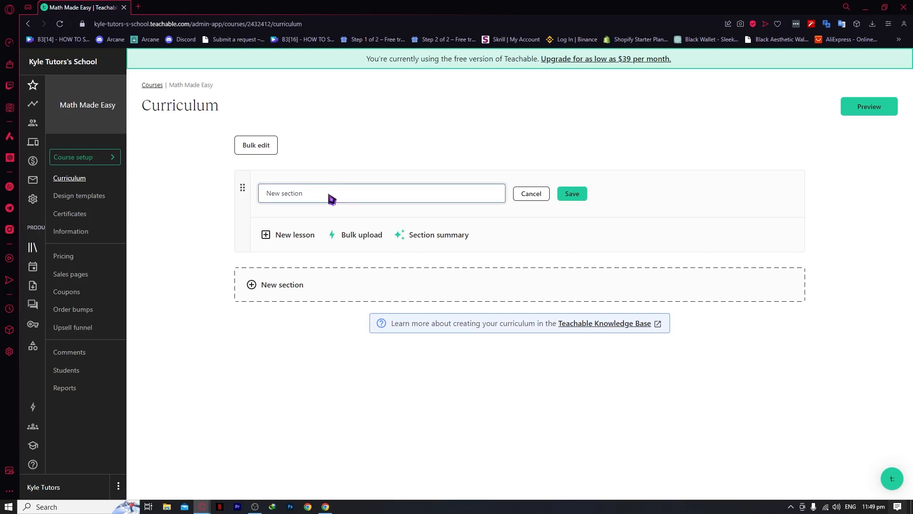
{"action": "left_click_drag", "start_coordinate": [332, 198], "coordinate": [233, 194]}
{"action": "key", "text": "BackSpace"}
{"action": "type", "text": "SECTION 1: BASIC MATHS"}
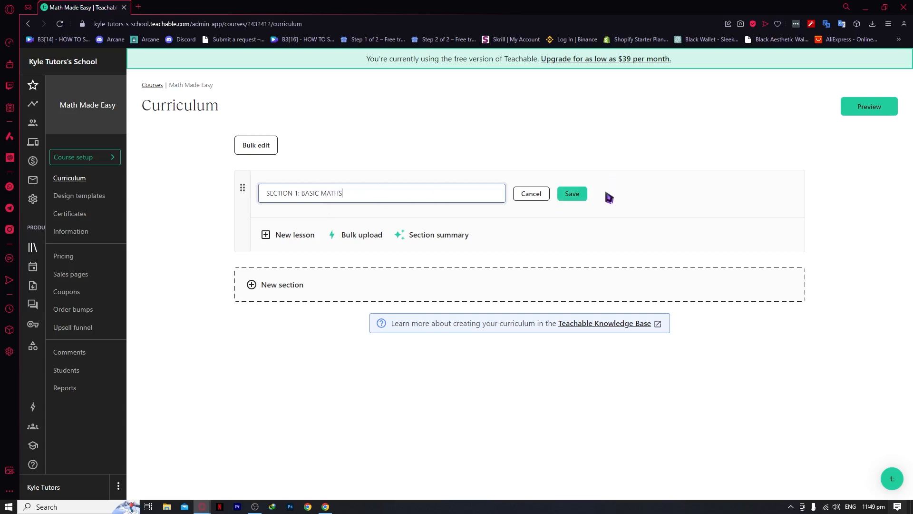
{"action": "left_click", "coordinate": [581, 195]}
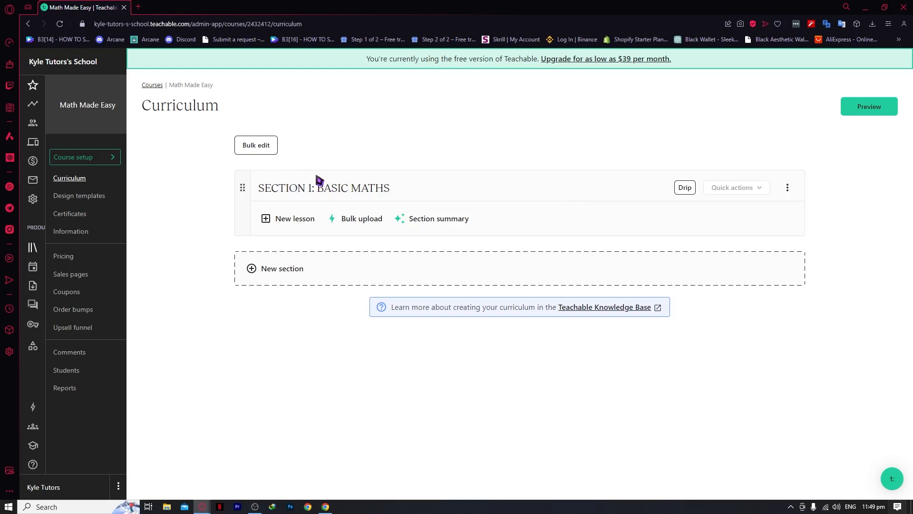
- Add a lesson titled "Lesson 1: Operations" to the Basic Maths section and save it
{"action": "left_click", "coordinate": [292, 220]}
{"action": "key", "text": "BackSpace"}
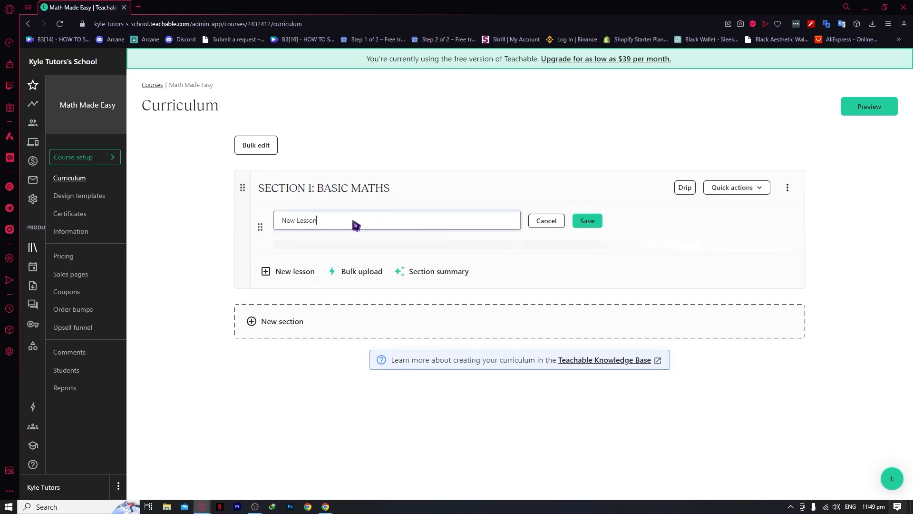
{"action": "type", "text": "Ne"}
{"action": "key", "text": "BackSpace"}
{"action": "key", "text": "BackSpace"}
{"action": "type", "text": "L"}
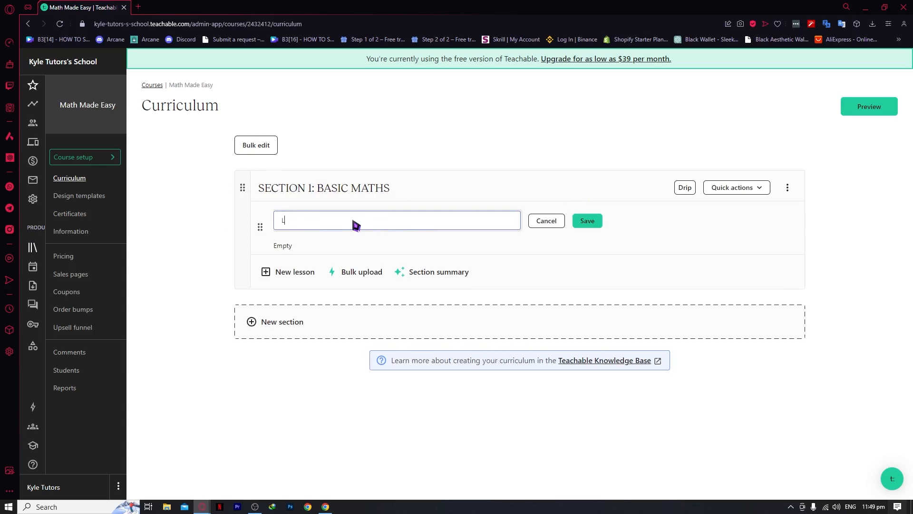
{"action": "type", "text": "esson 1L"}
{"action": "type", "text": ": Oper"}
{"action": "type", "text": "ations"}
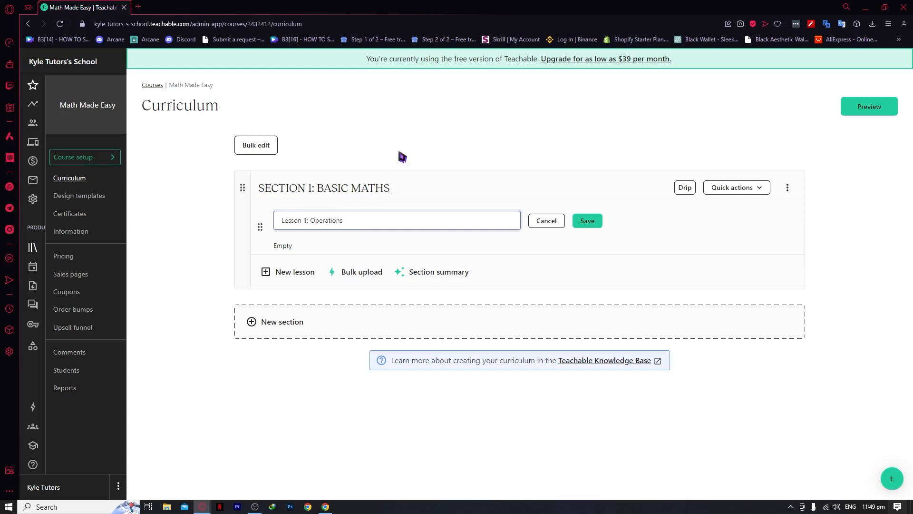
{"action": "left_click", "coordinate": [597, 219]}
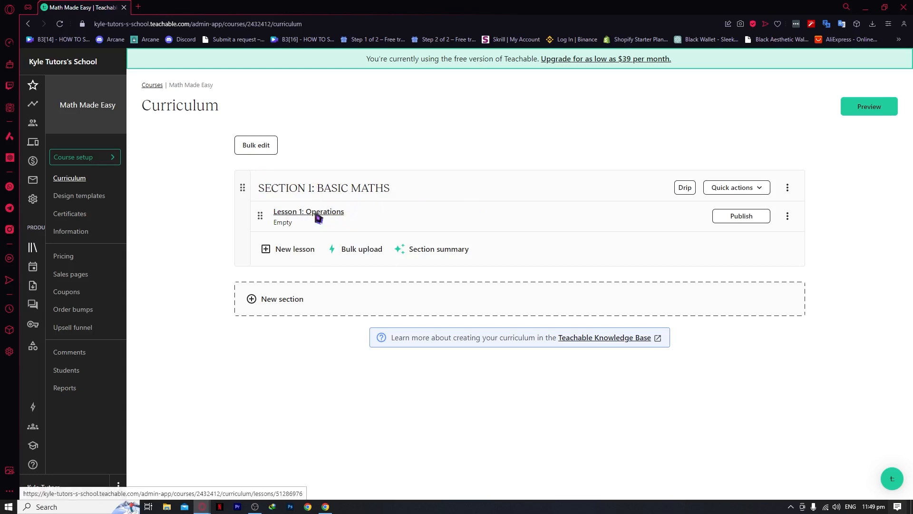
- Add a second section to the curriculum below the Basic Maths section
{"action": "left_click", "coordinate": [271, 298]}
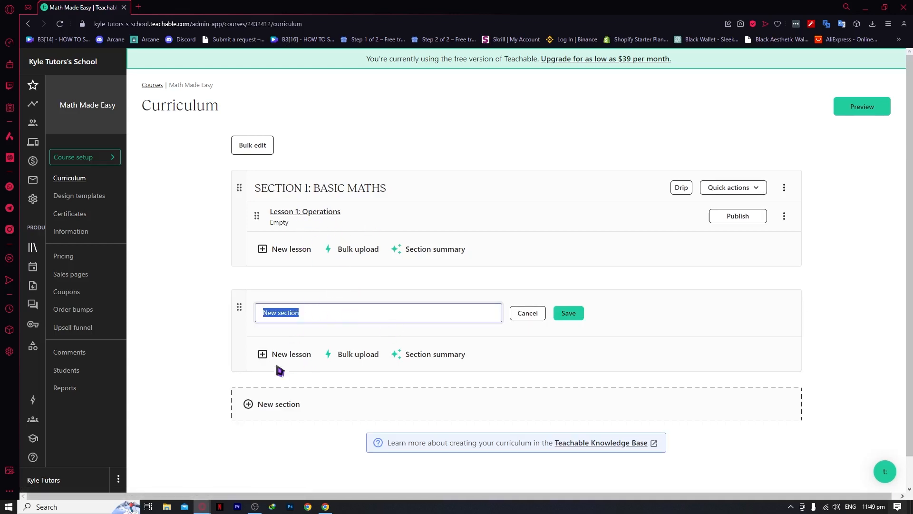
{"action": "scroll", "coordinate": [274, 367], "scroll_direction": "down", "scroll_amount": 1}
{"action": "left_click", "coordinate": [255, 369]}
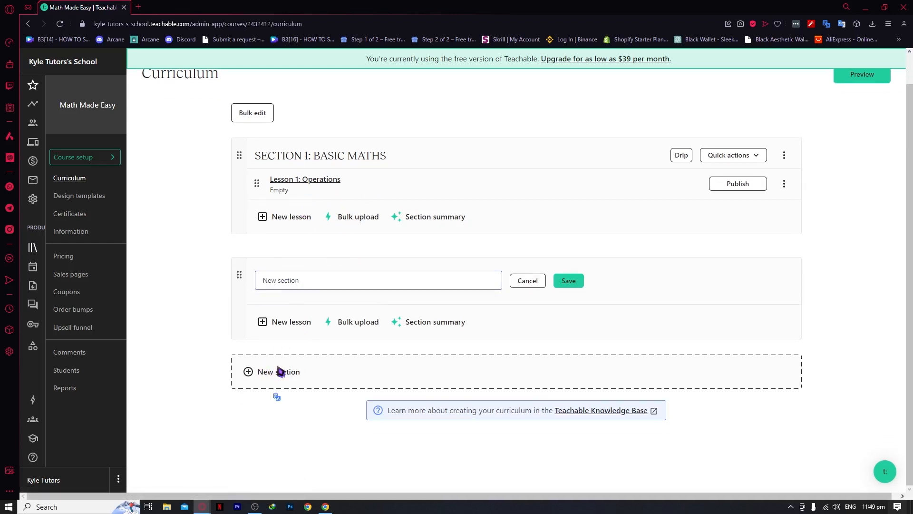
{"action": "left_click", "coordinate": [279, 371]}
{"action": "scroll", "coordinate": [382, 405], "scroll_direction": "down", "scroll_amount": 3}
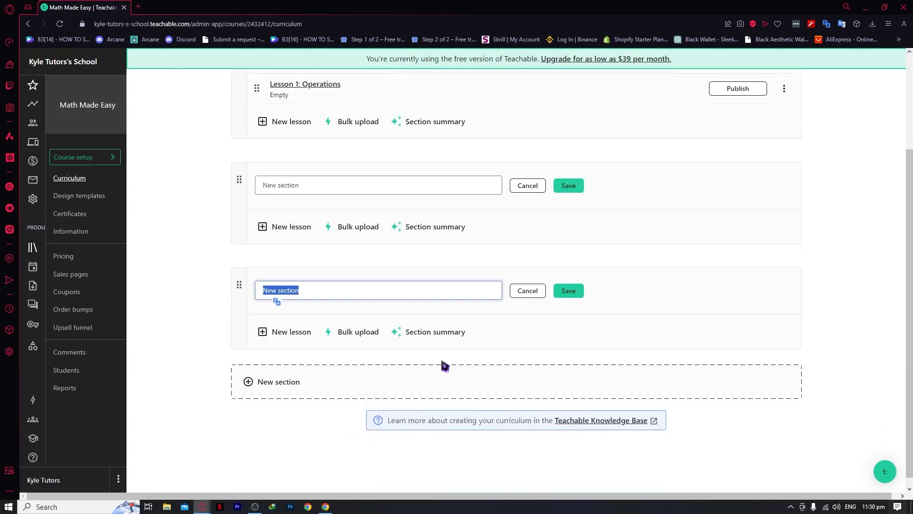
{"action": "left_click", "coordinate": [527, 293]}
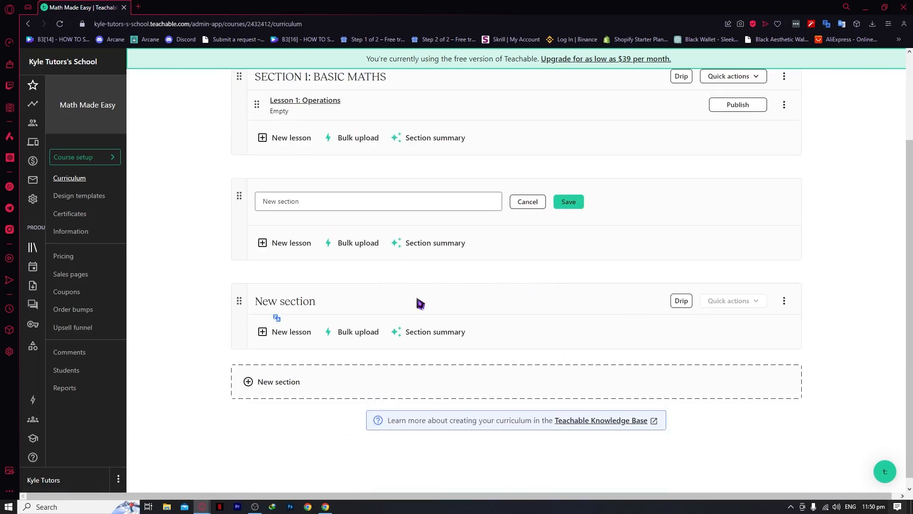
{"action": "left_click", "coordinate": [784, 301]}
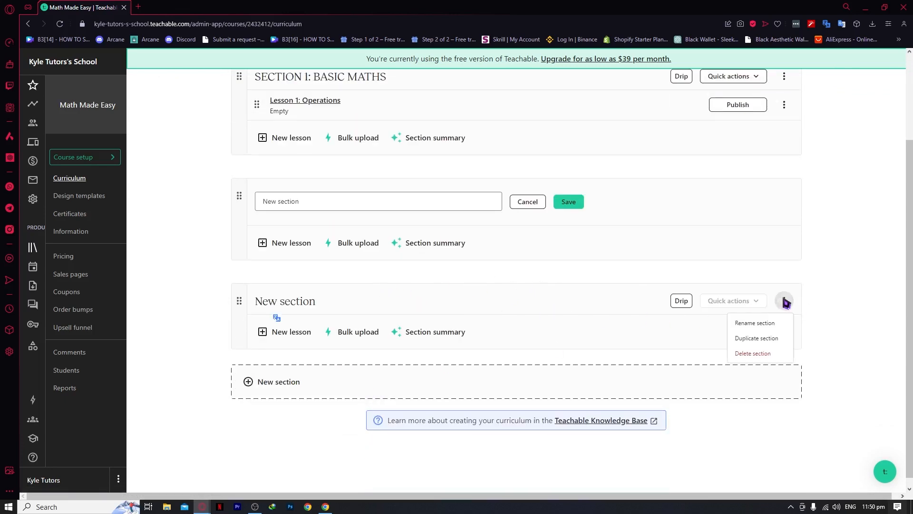
{"action": "left_click", "coordinate": [763, 353]}
{"action": "left_click", "coordinate": [525, 317]}
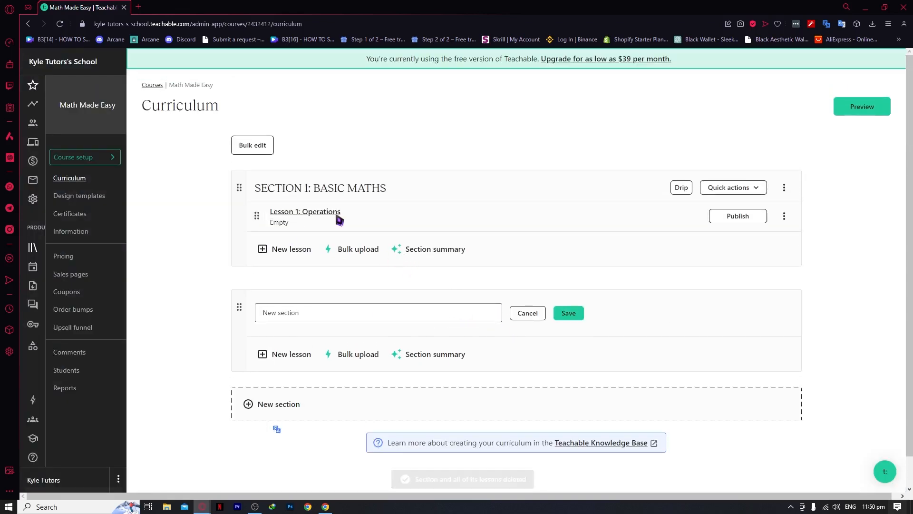
- Add "Lesson 2: Solving Problems" to the first section and name the second section "SECTION 2: INTERMEDIATE MATHS", saving both
{"action": "left_click", "coordinate": [291, 253]}
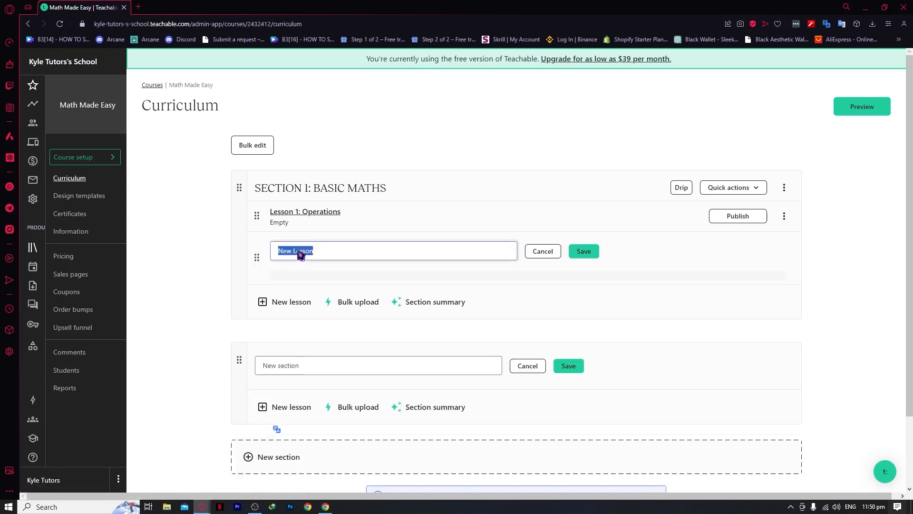
{"action": "type", "text": "lesson 2"}
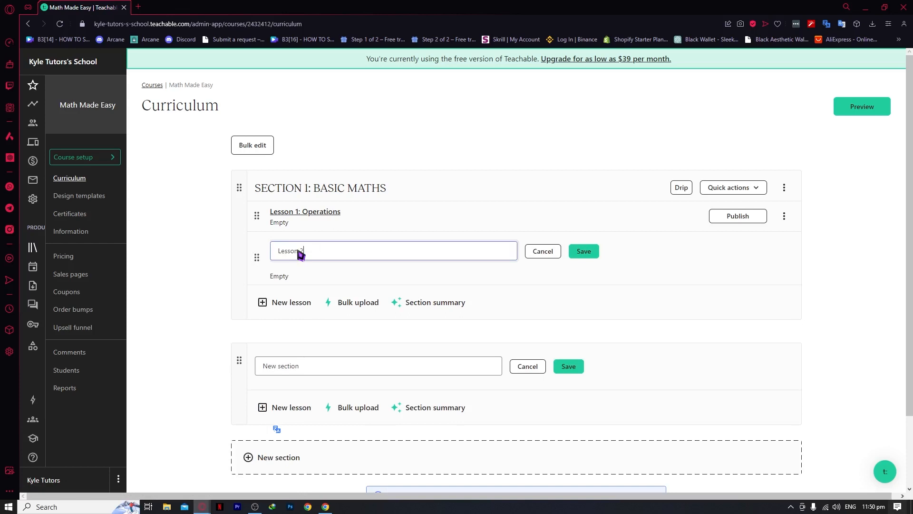
{"action": "type", "text": ": Solving Problems"}
{"action": "left_click", "coordinate": [303, 366]}
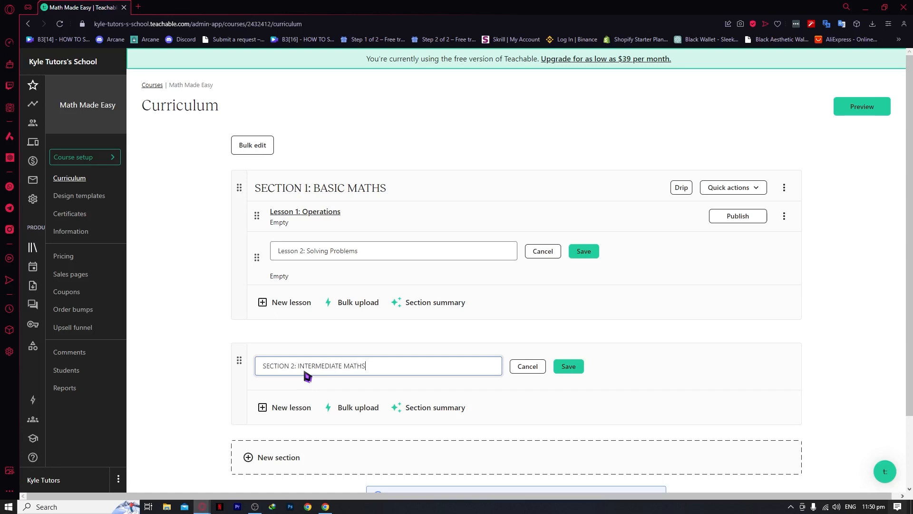
{"action": "left_click", "coordinate": [569, 367]}
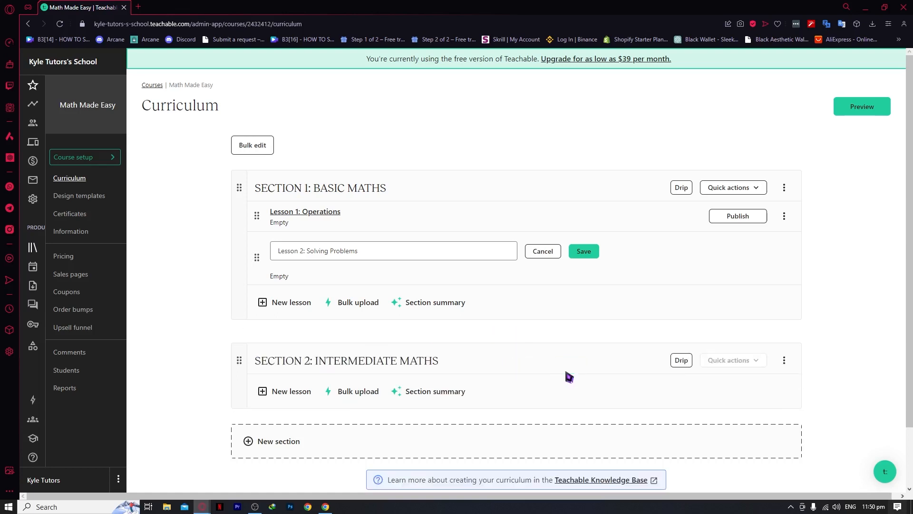
{"action": "left_click", "coordinate": [584, 251]}
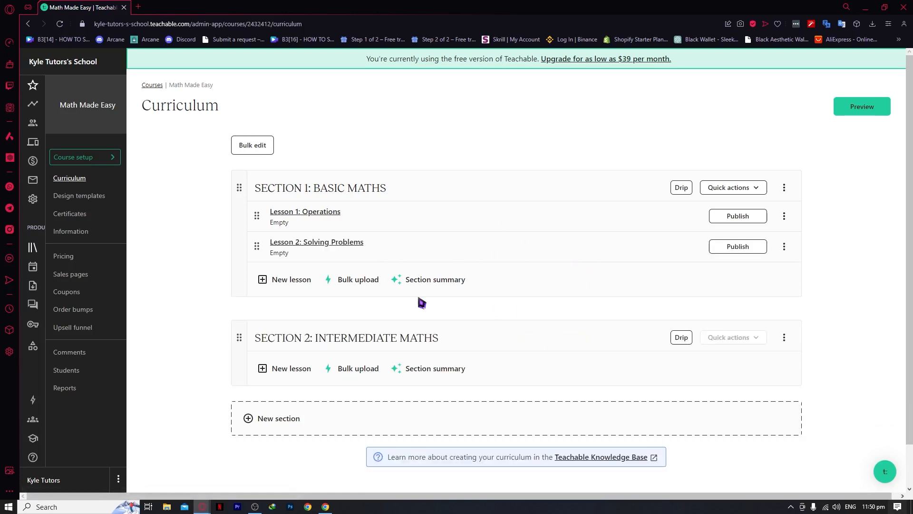
- Add the lessons "Lesson 1: Algebra" and "Lesson 2: Solving Problems" to the Intermediate Maths section and save them
{"action": "left_click", "coordinate": [301, 372]}
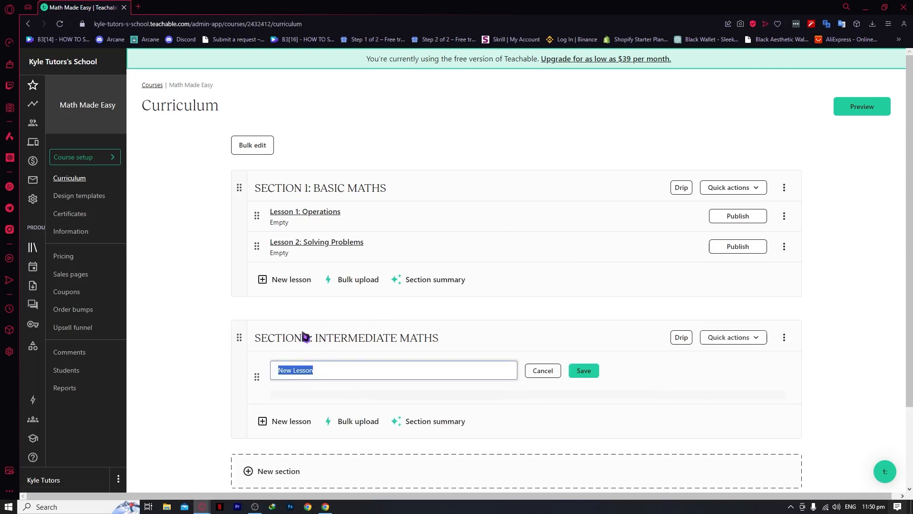
{"action": "type", "text": "L"}
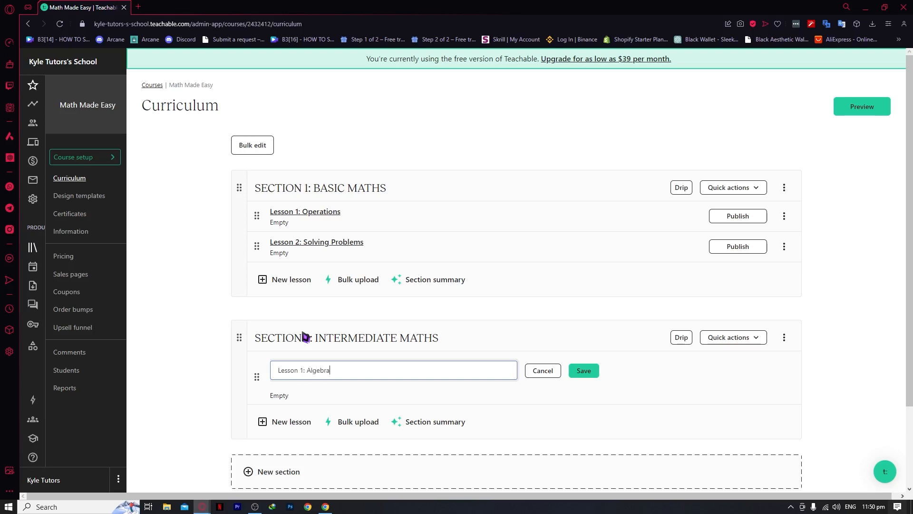
{"action": "left_click", "coordinate": [575, 371]}
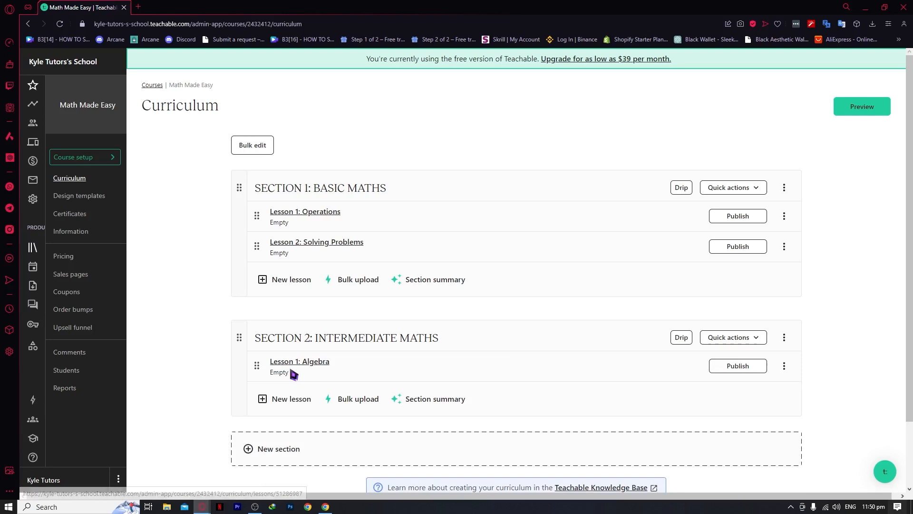
{"action": "left_click", "coordinate": [295, 400]}
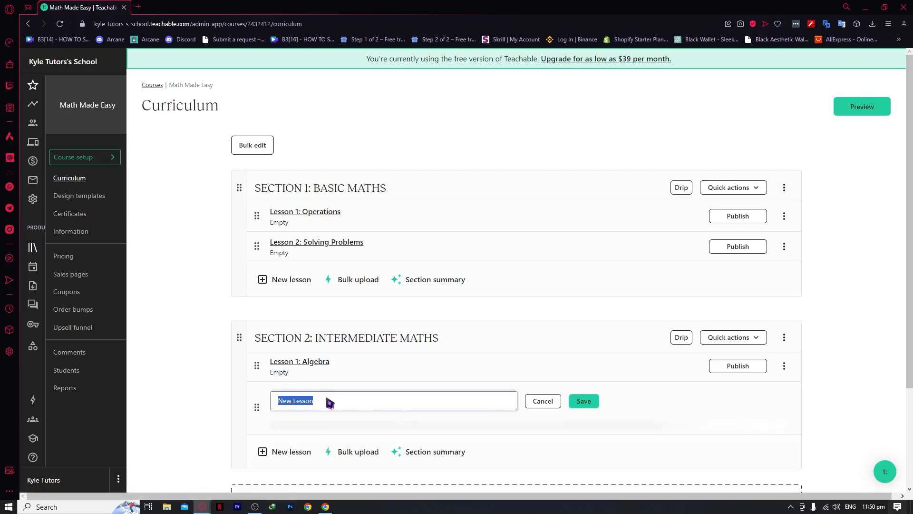
{"action": "type", "text": "Lesson 2: Solving Problems"}
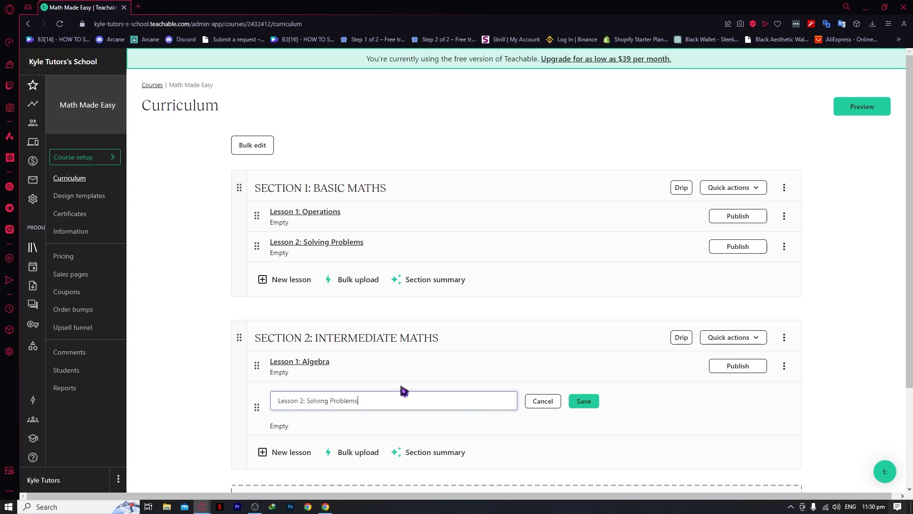
{"action": "left_click", "coordinate": [582, 403]}
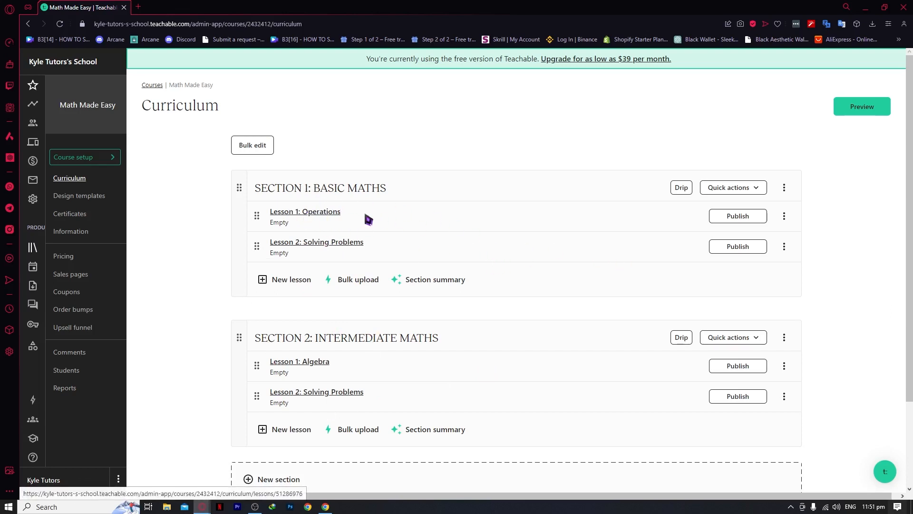
- Open the lesson "Lesson 1: Operations" and look through the content types that can be added to it
{"action": "left_click", "coordinate": [311, 216]}
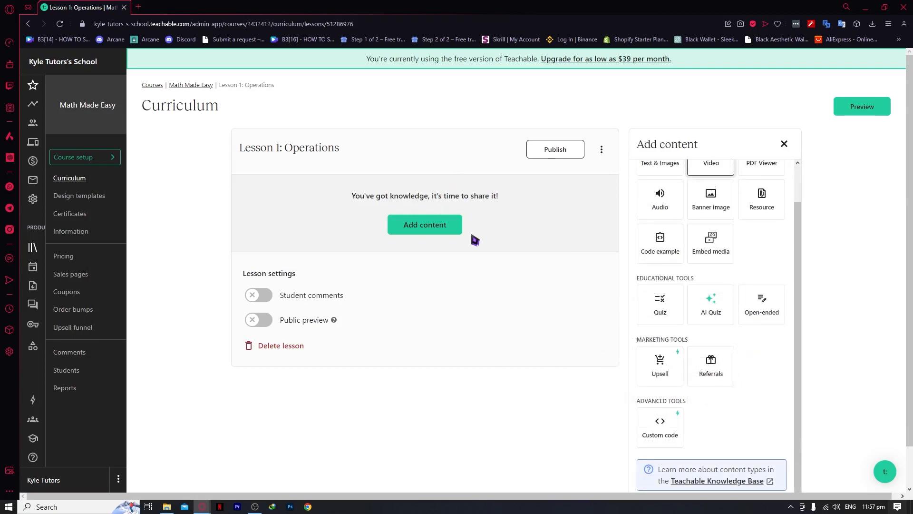
{"action": "left_click", "coordinate": [433, 224]}
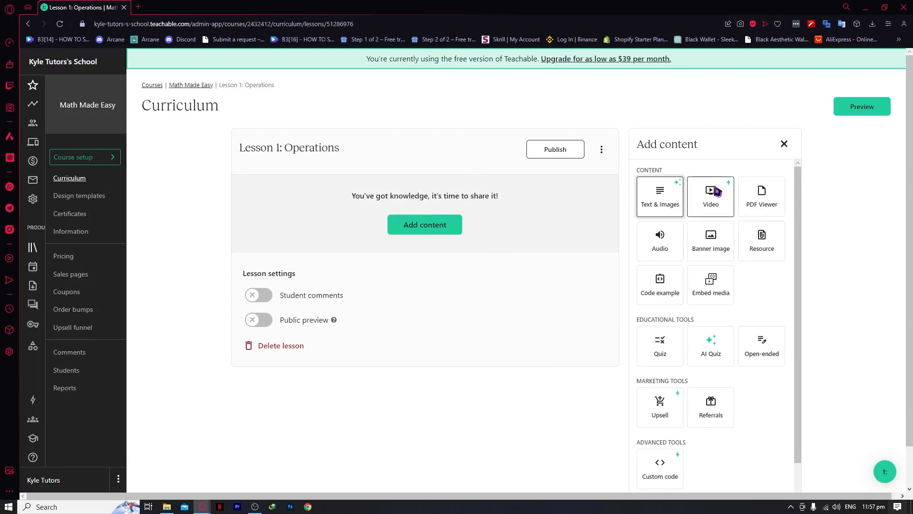
{"action": "scroll", "coordinate": [733, 244], "scroll_direction": "down", "scroll_amount": 1}
{"action": "scroll", "coordinate": [732, 263], "scroll_direction": "up", "scroll_amount": 1}
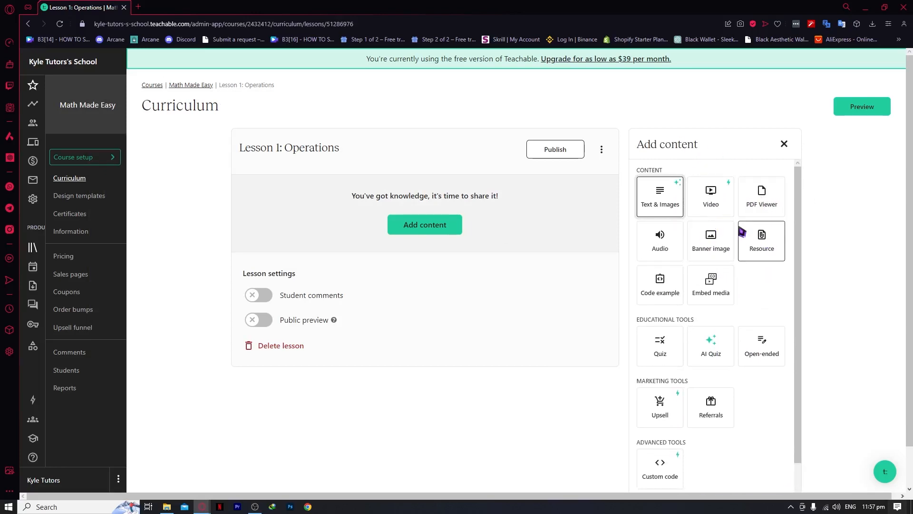
{"action": "scroll", "coordinate": [704, 286], "scroll_direction": "down", "scroll_amount": 1}
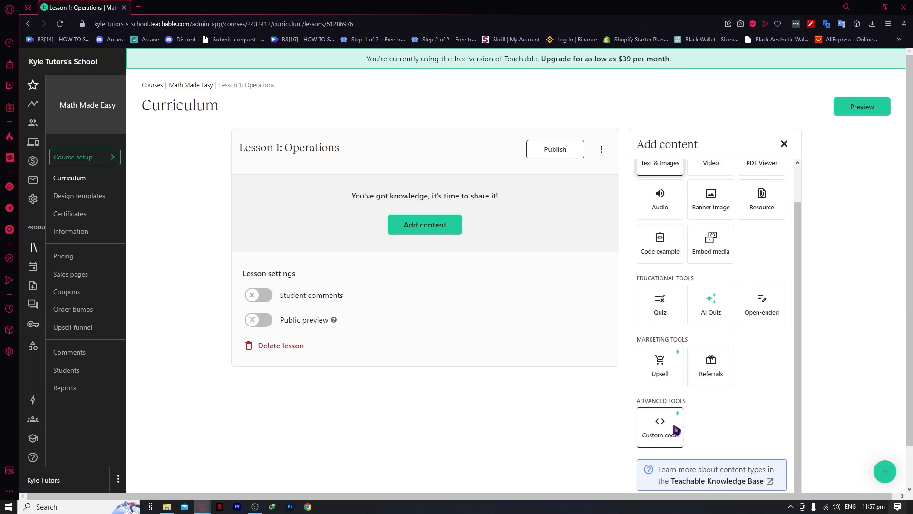
{"action": "scroll", "coordinate": [683, 399], "scroll_direction": "up", "scroll_amount": 1}
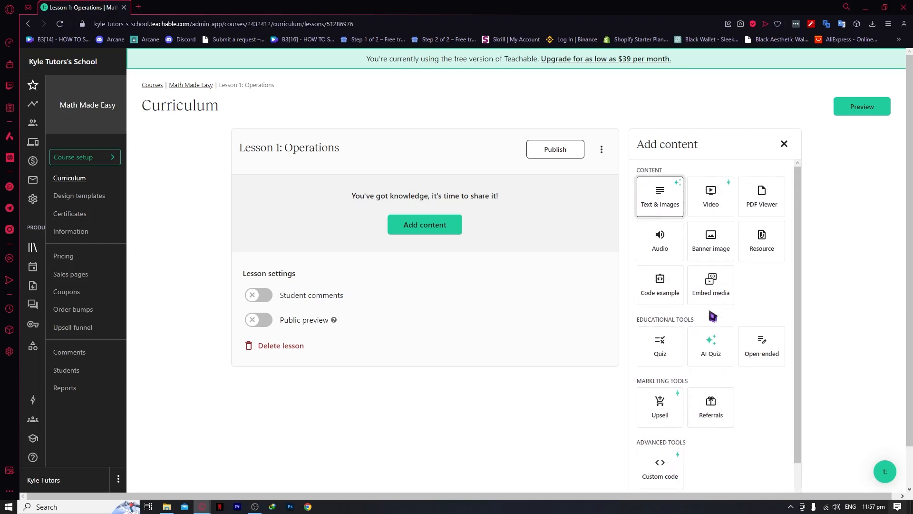
{"action": "scroll", "coordinate": [735, 322], "scroll_direction": "down", "scroll_amount": 1}
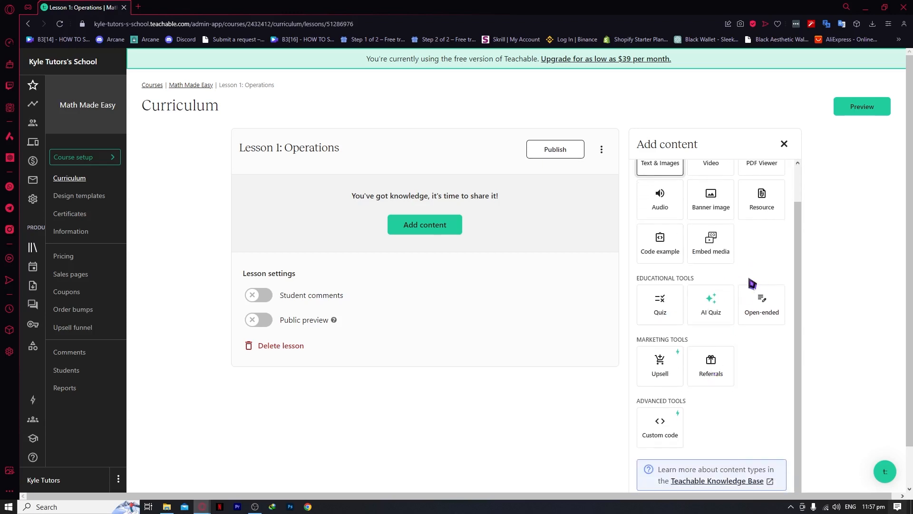
{"action": "scroll", "coordinate": [716, 319], "scroll_direction": "up", "scroll_amount": 1}
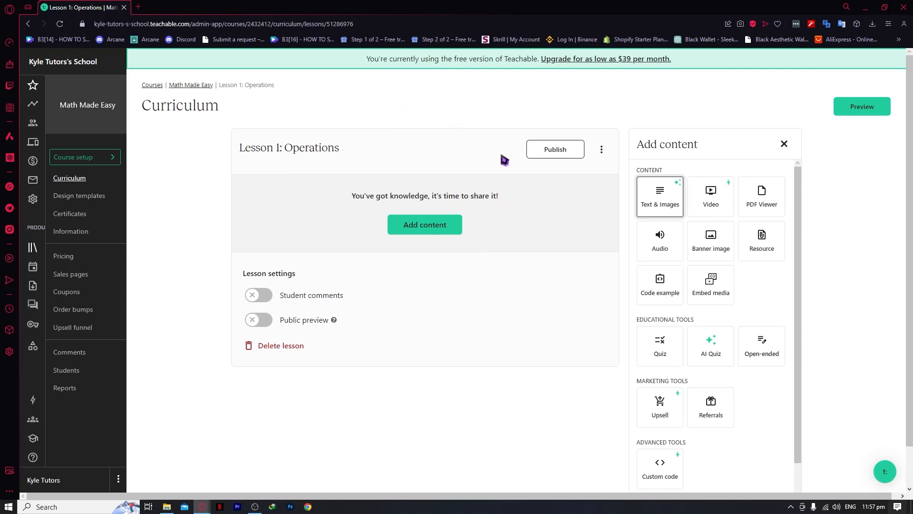
{"action": "left_click", "coordinate": [704, 209]}
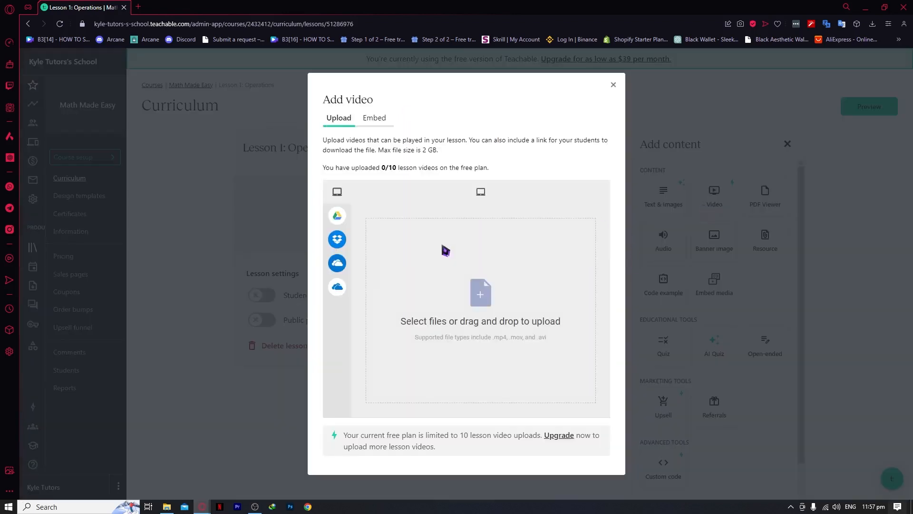
{"action": "left_click", "coordinate": [475, 298]}
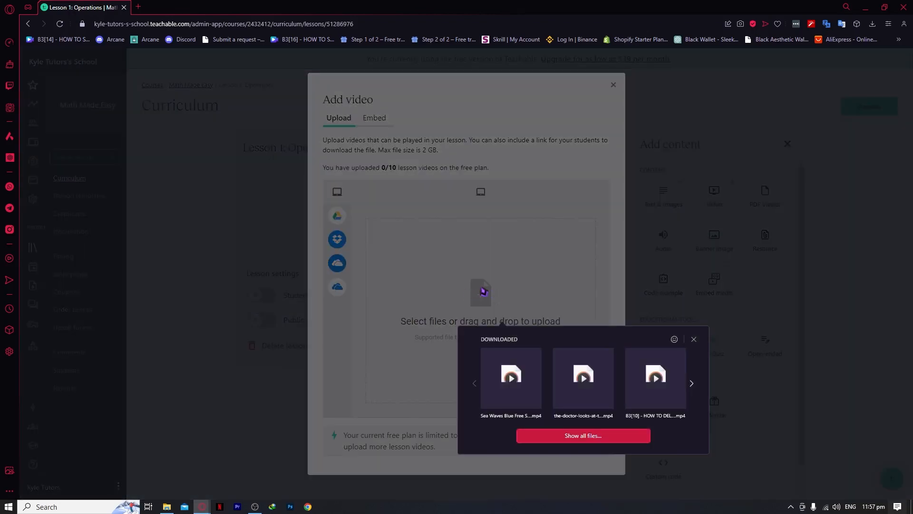
{"action": "left_click", "coordinate": [479, 287]}
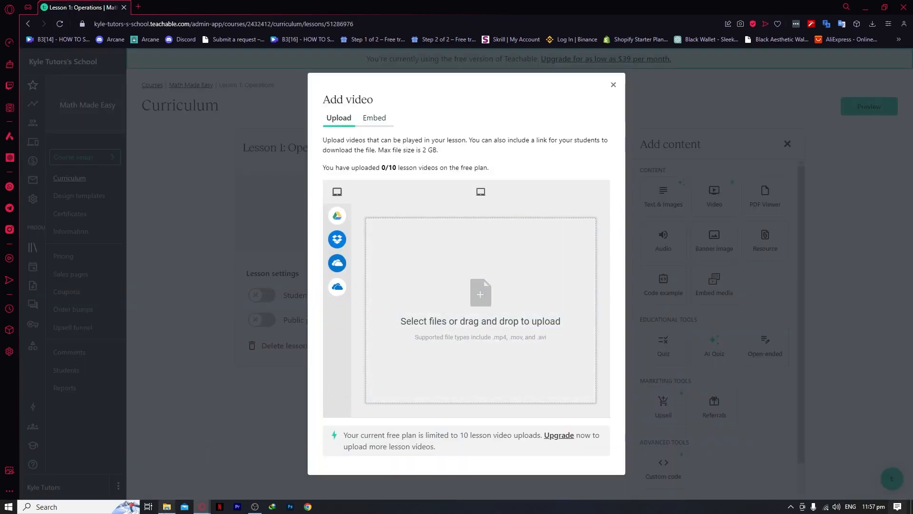
{"action": "left_click", "coordinate": [165, 506]}
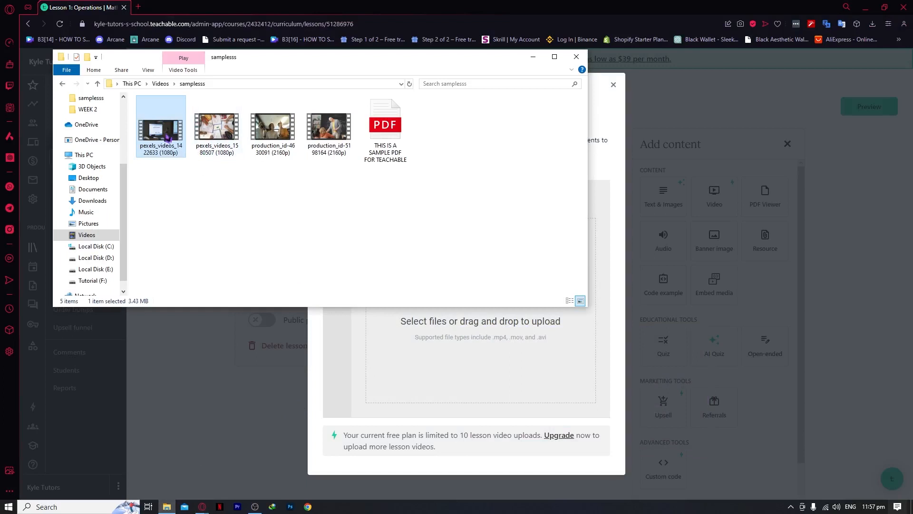
{"action": "left_click_drag", "start_coordinate": [167, 137], "coordinate": [450, 363]}
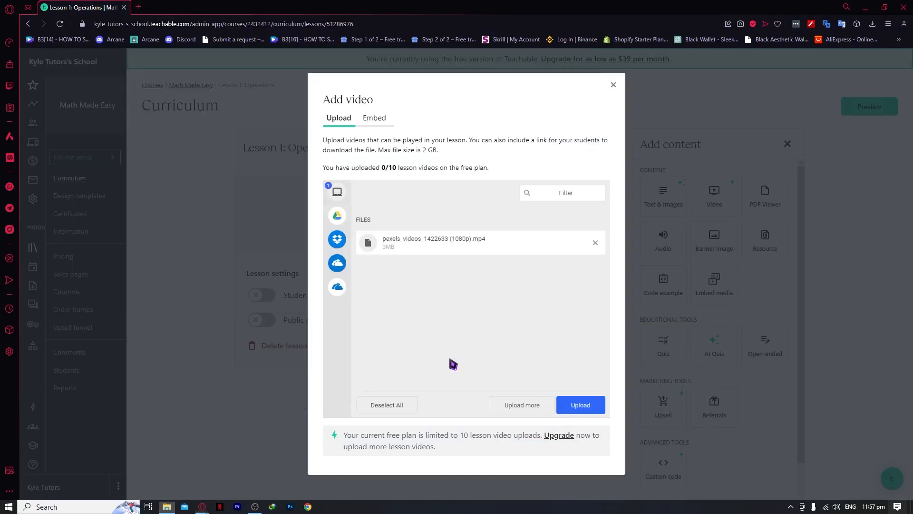
{"action": "left_click", "coordinate": [583, 404]}
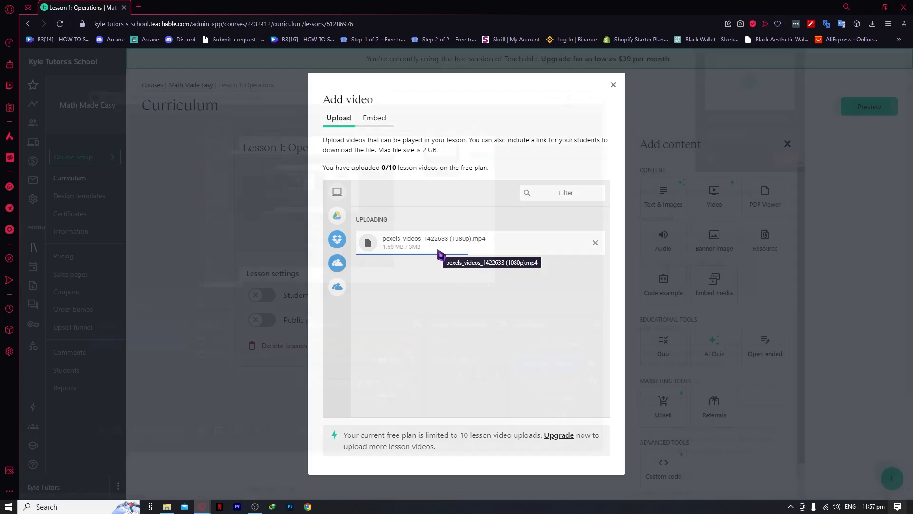
{"action": "key", "text": "ctrl+d"}
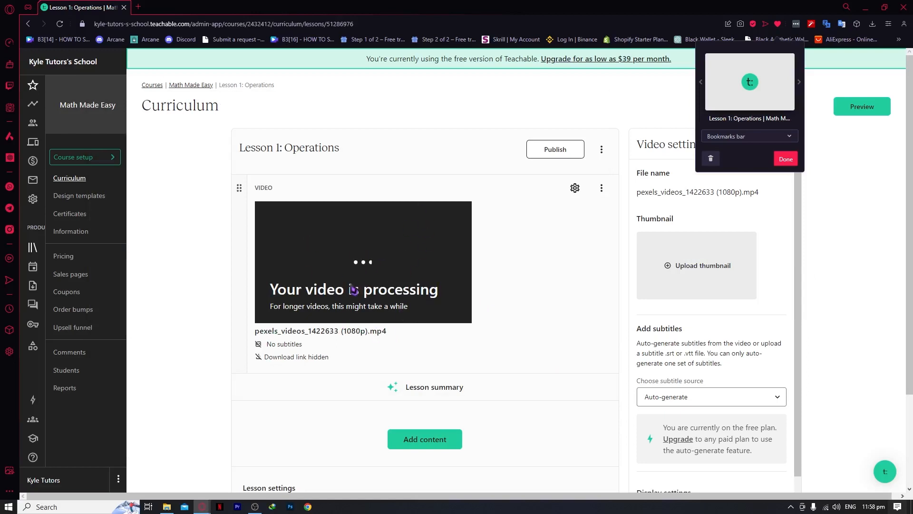
{"action": "left_click", "coordinate": [787, 164]}
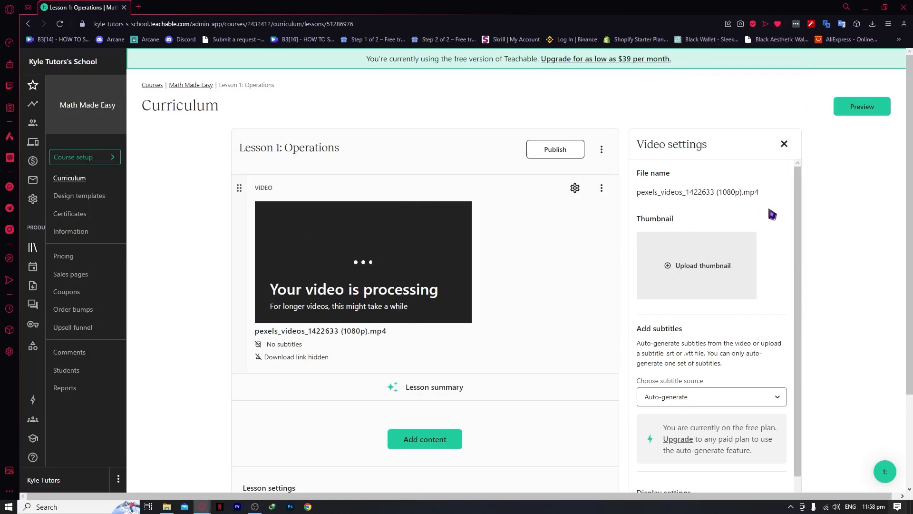
- Look through the uploaded video's thumbnail, subtitle and display settings and the lesson settings below it
{"action": "scroll", "coordinate": [435, 247], "scroll_direction": "down", "scroll_amount": 3}
{"action": "scroll", "coordinate": [364, 276], "scroll_direction": "up", "scroll_amount": 3}
{"action": "scroll", "coordinate": [648, 271], "scroll_direction": "down", "scroll_amount": 1}
{"action": "scroll", "coordinate": [473, 332], "scroll_direction": "down", "scroll_amount": 3}
{"action": "scroll", "coordinate": [481, 286], "scroll_direction": "up", "scroll_amount": 3}
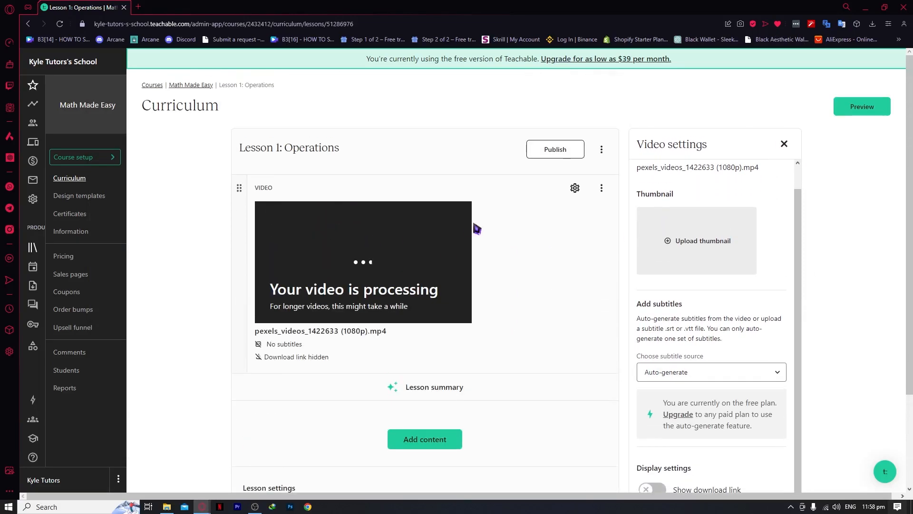
{"action": "scroll", "coordinate": [528, 193], "scroll_direction": "down", "scroll_amount": 3}
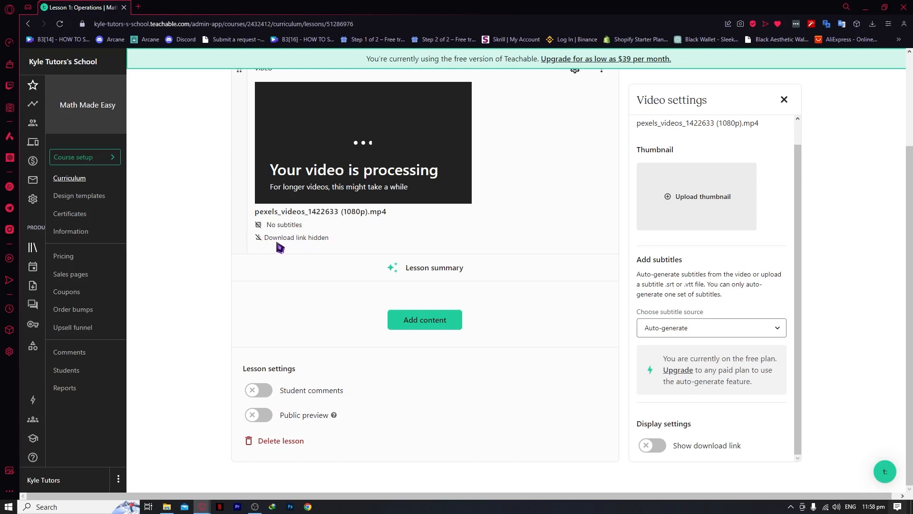
{"action": "scroll", "coordinate": [283, 246], "scroll_direction": "up", "scroll_amount": 2}
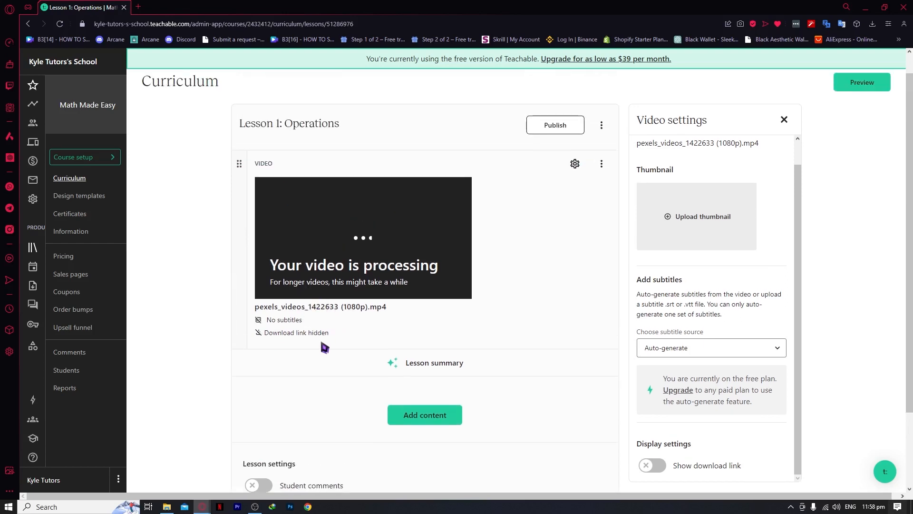
{"action": "scroll", "coordinate": [316, 347], "scroll_direction": "down", "scroll_amount": 2}
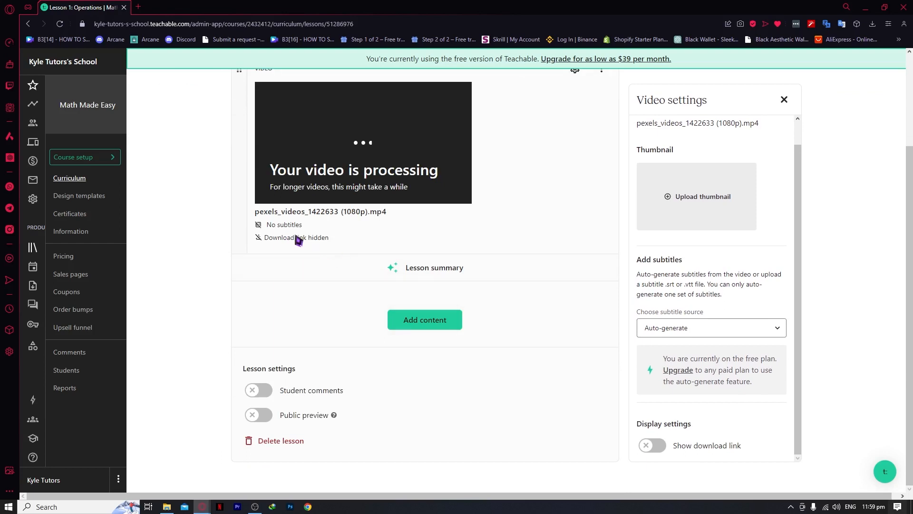
- Try out the video's download link display by switching it on and back off
{"action": "left_click", "coordinate": [658, 445]}
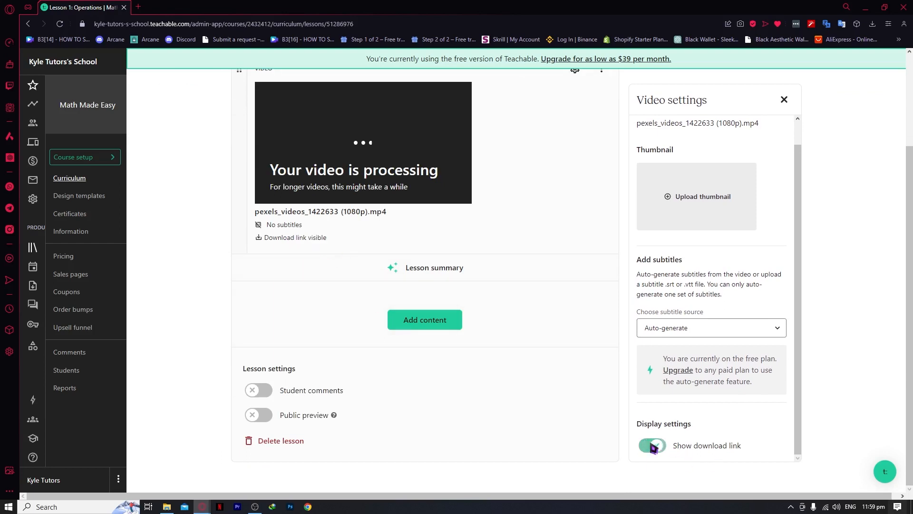
{"action": "left_click", "coordinate": [657, 447]}
{"action": "left_click", "coordinate": [658, 448]}
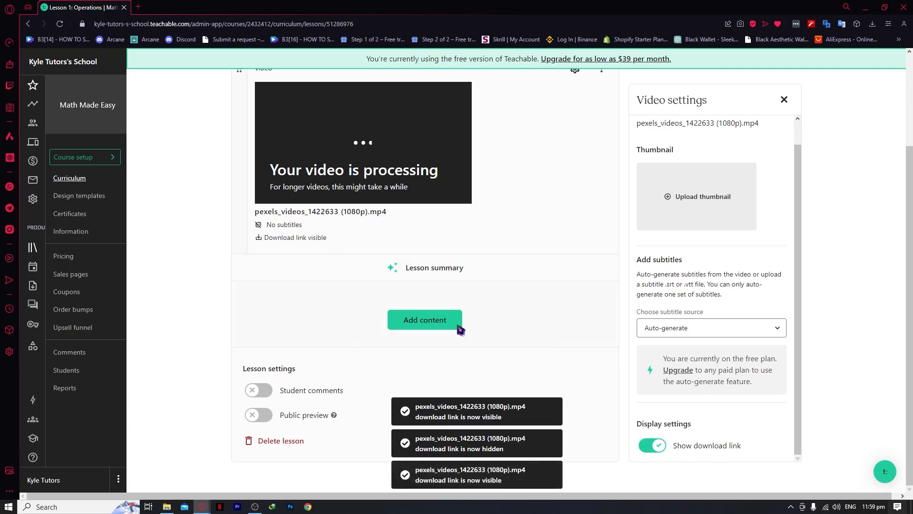
{"action": "scroll", "coordinate": [385, 242], "scroll_direction": "up", "scroll_amount": 1}
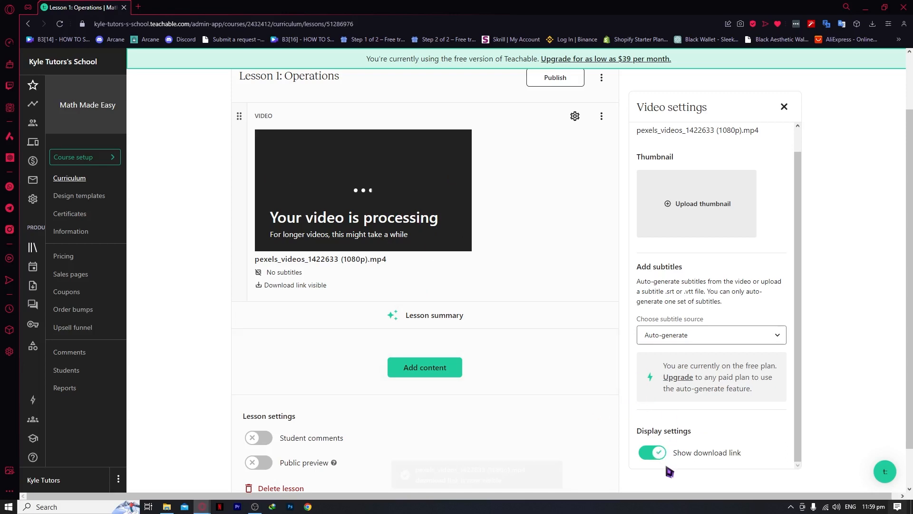
{"action": "left_click", "coordinate": [654, 453]}
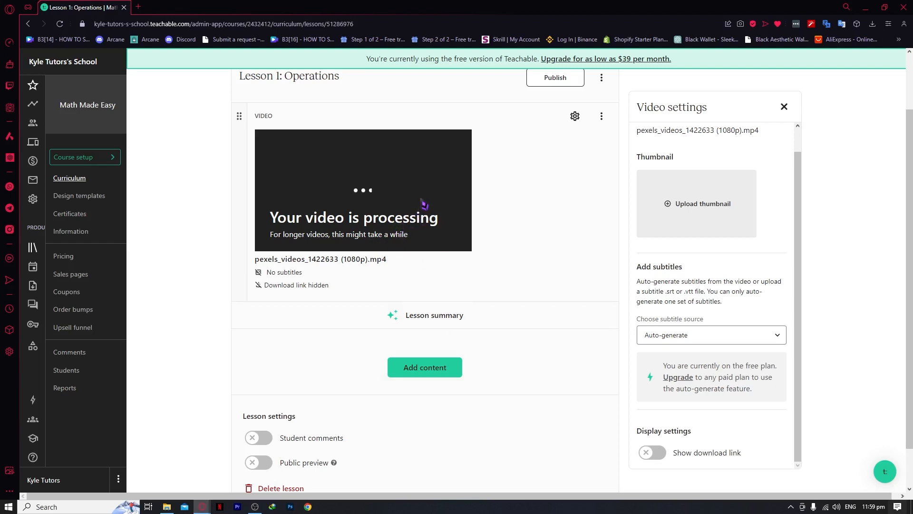
- Try to generate a lesson summary and reopen the content types for the lesson
{"action": "left_click", "coordinate": [423, 320]}
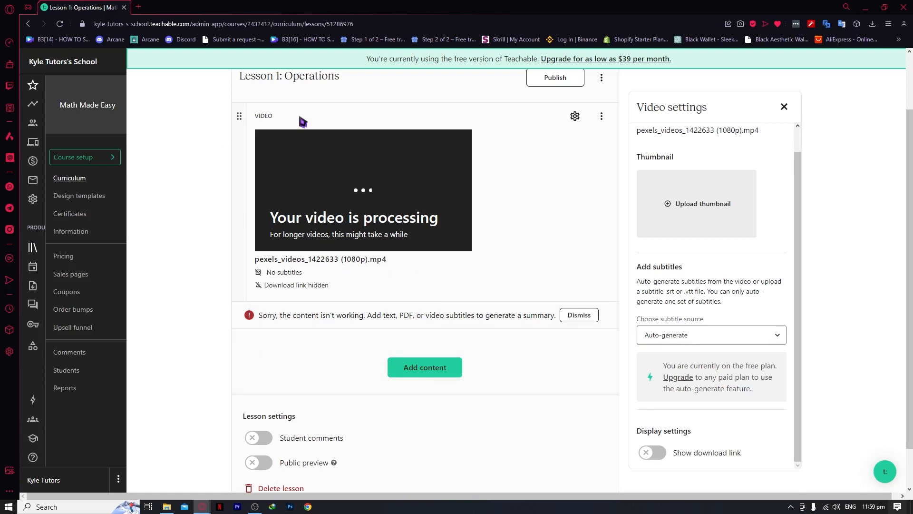
{"action": "left_click", "coordinate": [429, 376]}
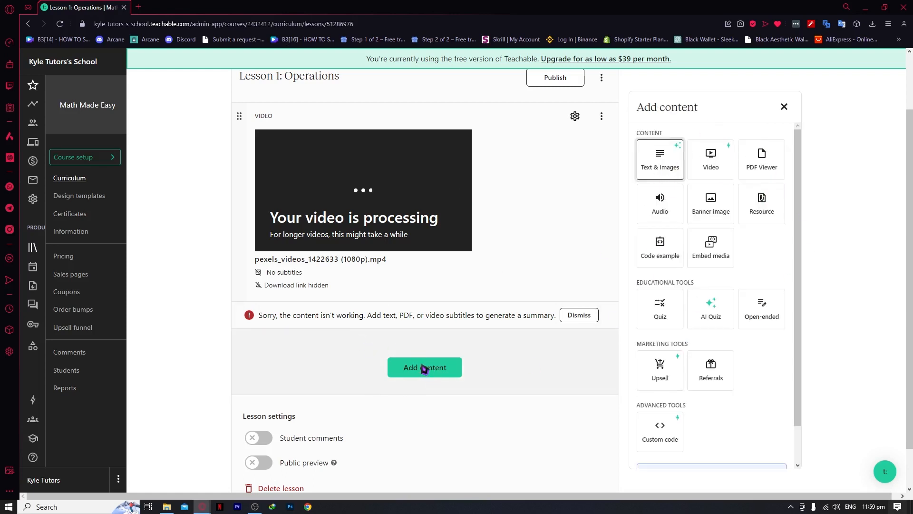
- Enable student comments and public preview for the lesson and read the explanation of public preview
{"action": "scroll", "coordinate": [409, 375], "scroll_direction": "down", "scroll_amount": 1}
{"action": "scroll", "coordinate": [409, 376], "scroll_direction": "down", "scroll_amount": 1}
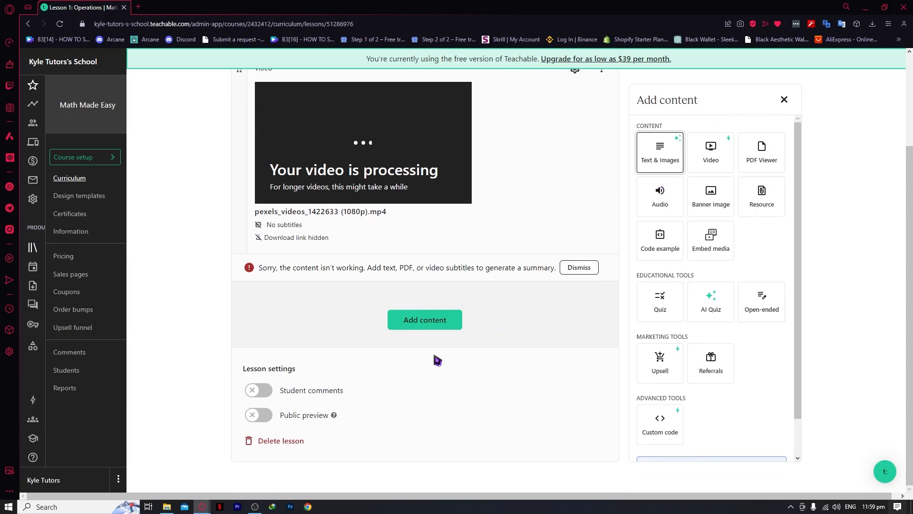
{"action": "left_click", "coordinate": [380, 377]}
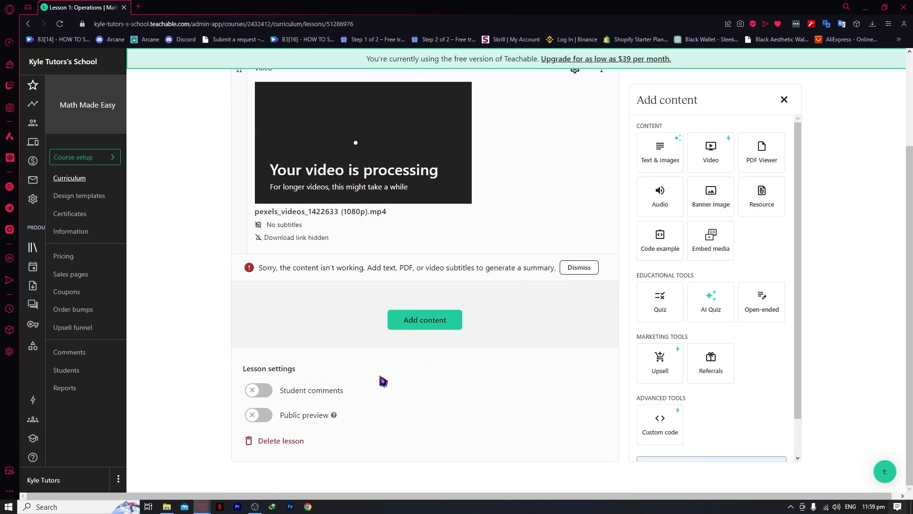
{"action": "left_click", "coordinate": [262, 393]}
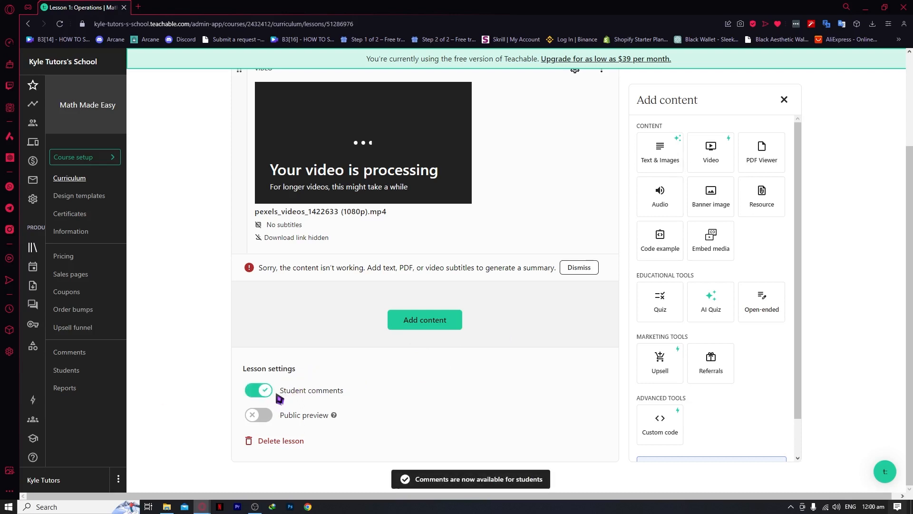
{"action": "left_click", "coordinate": [303, 415]}
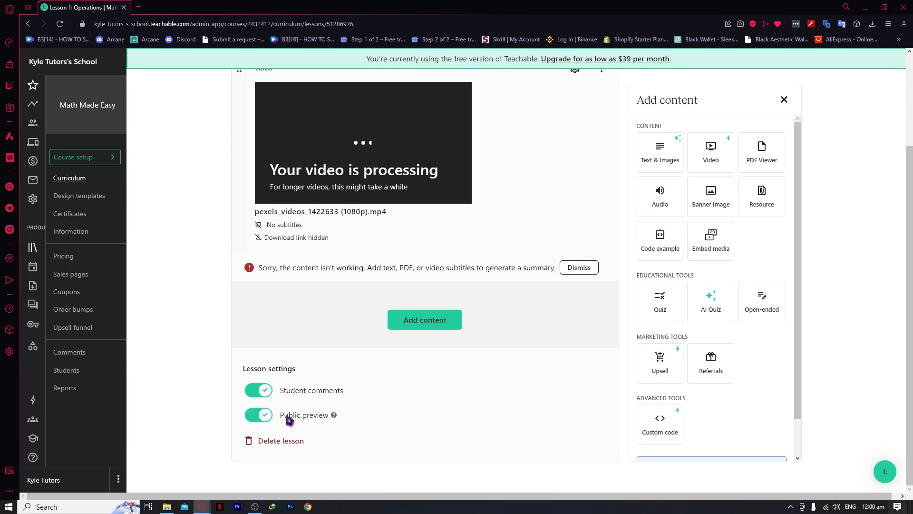
{"action": "mouse_move", "coordinate": [333, 416]}
{"action": "mouse_move", "coordinate": [331, 418]}
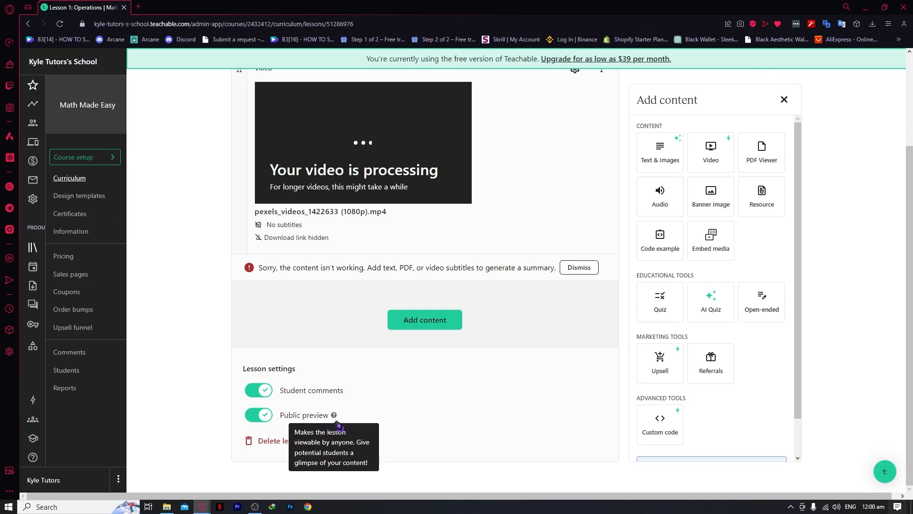
- Review the whole lesson page, including the video, the summary area, the content types and the lesson settings
{"action": "scroll", "coordinate": [345, 371], "scroll_direction": "up", "scroll_amount": 3}
{"action": "scroll", "coordinate": [333, 328], "scroll_direction": "down", "scroll_amount": 2}
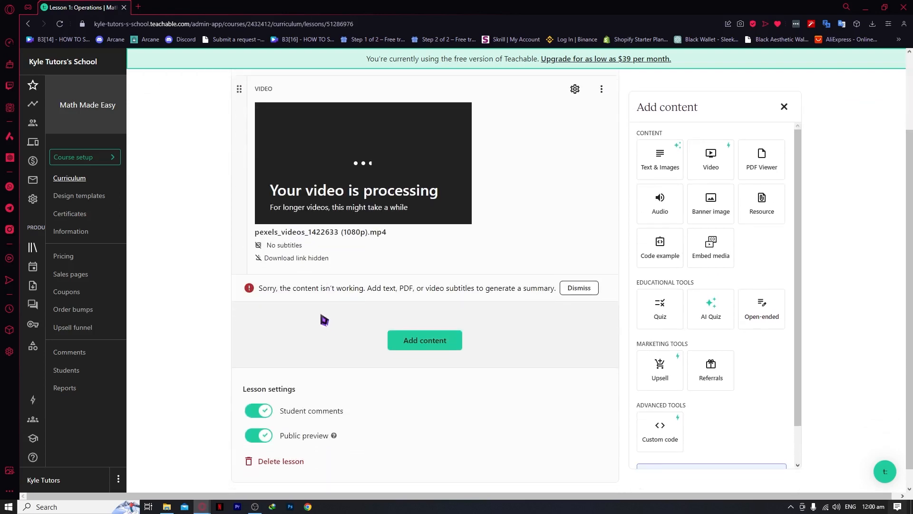
{"action": "scroll", "coordinate": [324, 320], "scroll_direction": "down", "scroll_amount": 1}
{"action": "scroll", "coordinate": [392, 342], "scroll_direction": "up", "scroll_amount": 3}
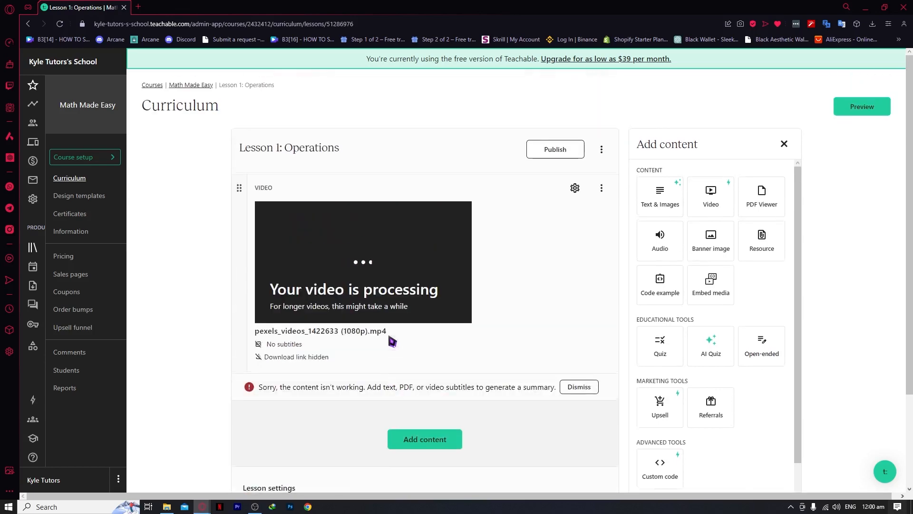
{"action": "scroll", "coordinate": [334, 425], "scroll_direction": "down", "scroll_amount": 3}
{"action": "scroll", "coordinate": [334, 425], "scroll_direction": "up", "scroll_amount": 3}
{"action": "scroll", "coordinate": [562, 344], "scroll_direction": "down", "scroll_amount": 1}
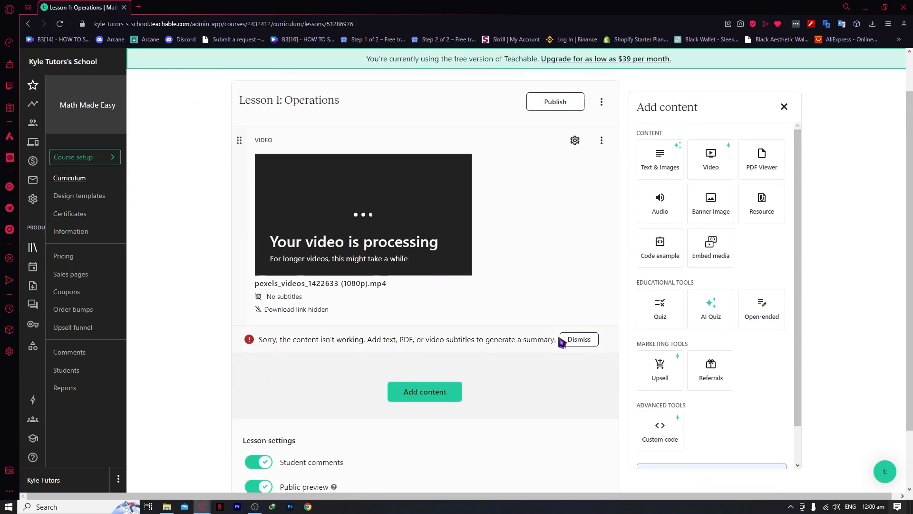
{"action": "scroll", "coordinate": [556, 340], "scroll_direction": "up", "scroll_amount": 1}
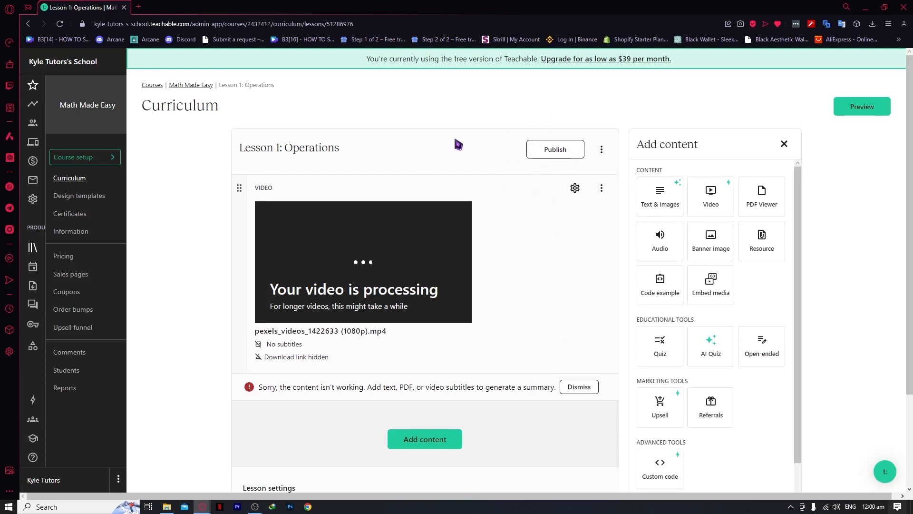
{"action": "scroll", "coordinate": [451, 191], "scroll_direction": "down", "scroll_amount": 1}
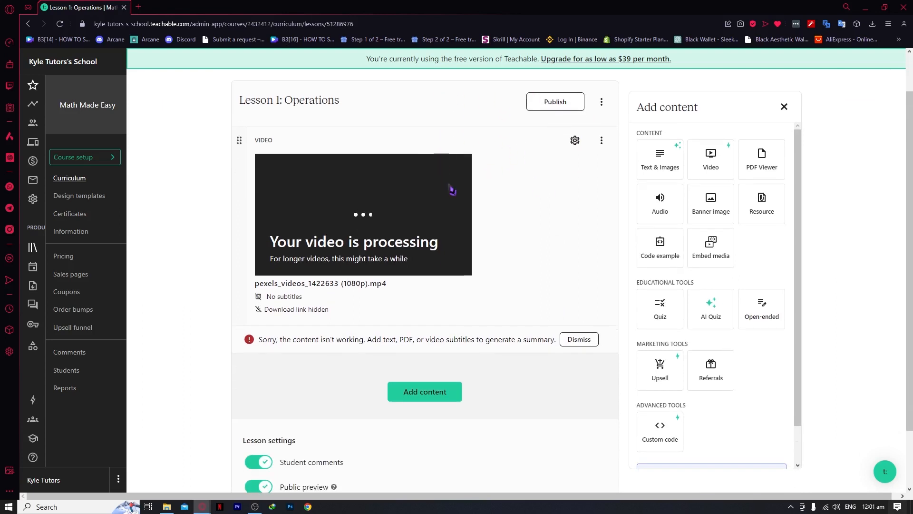
{"action": "scroll", "coordinate": [420, 232], "scroll_direction": "up", "scroll_amount": 1}
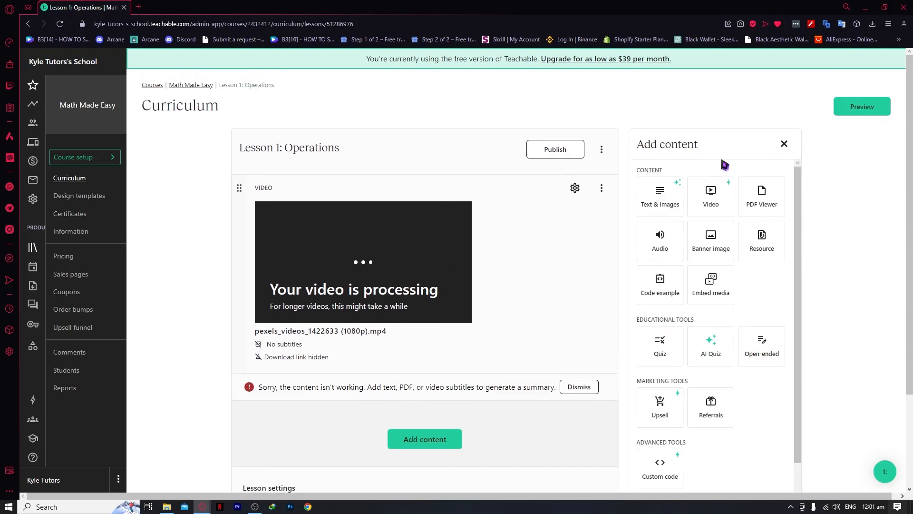
- Preview the lesson as admin, examine the video and discussion area, and compare them with the lesson settings in the editor
{"action": "left_click", "coordinate": [884, 113]}
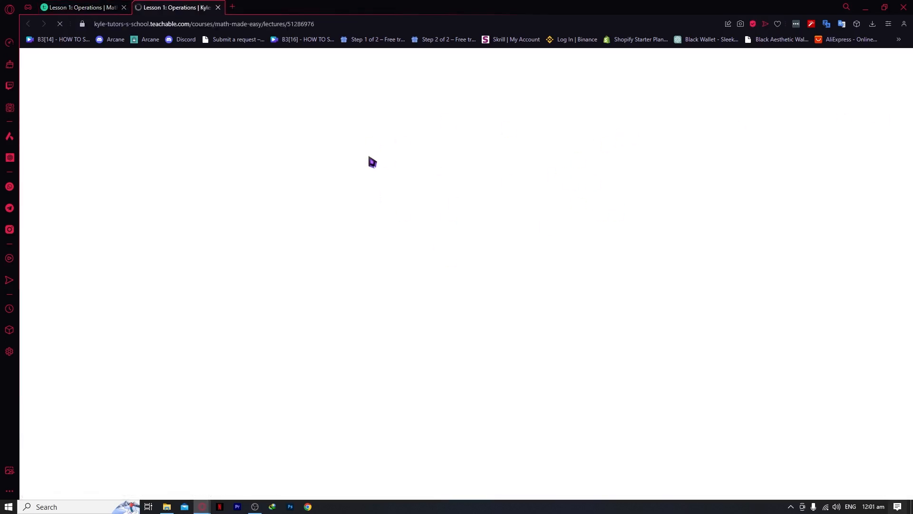
{"action": "scroll", "coordinate": [453, 275], "scroll_direction": "down", "scroll_amount": 2}
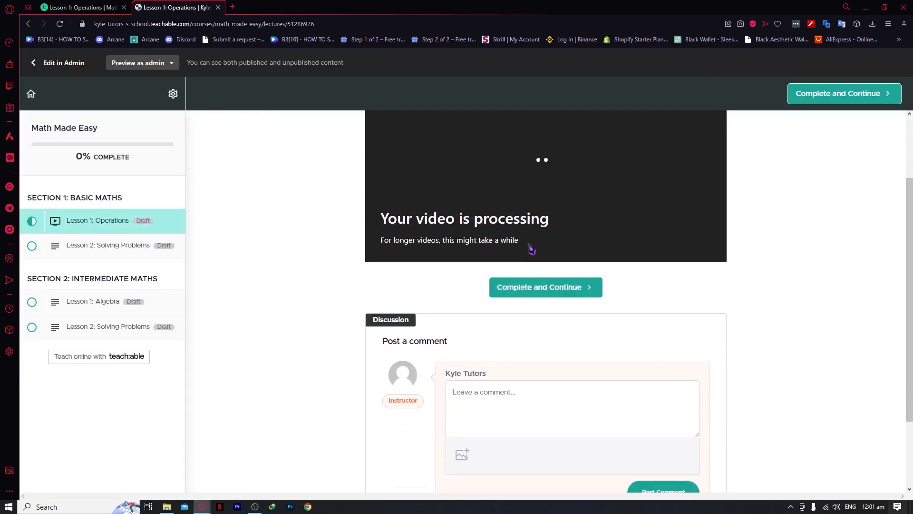
{"action": "scroll", "coordinate": [531, 249], "scroll_direction": "down", "scroll_amount": 2}
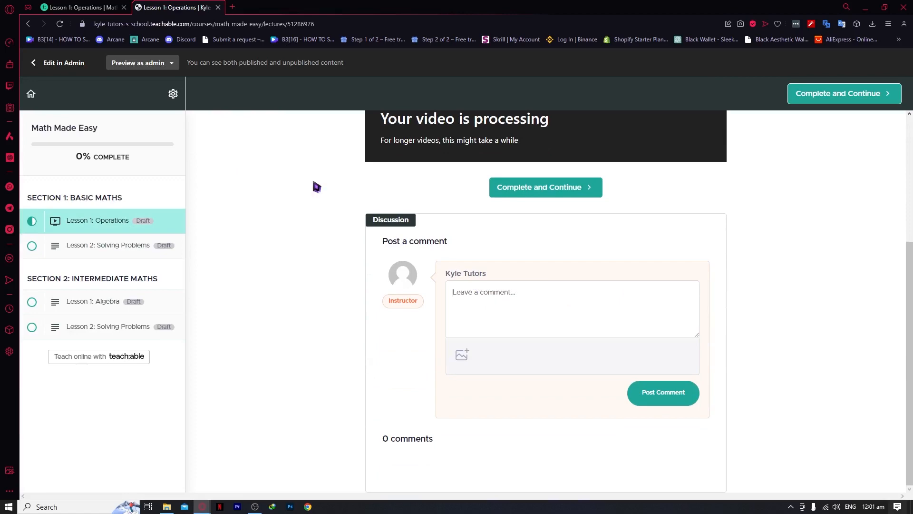
{"action": "key", "text": "ctrl+Tab"}
{"action": "scroll", "coordinate": [307, 354], "scroll_direction": "down", "scroll_amount": 3}
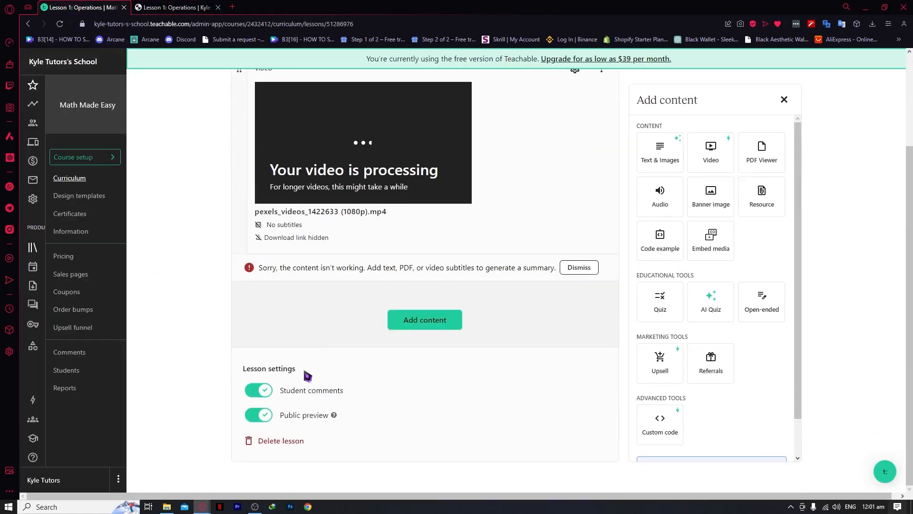
{"action": "left_click", "coordinate": [186, 6]}
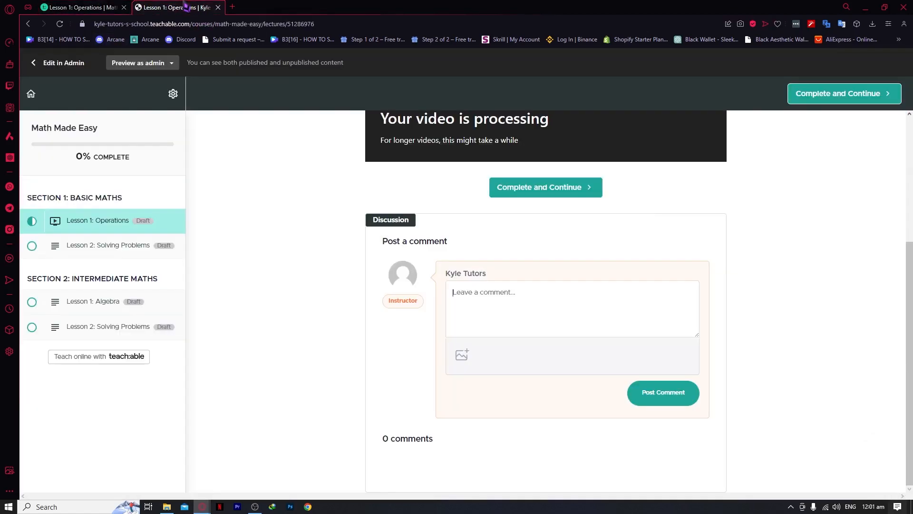
- Preview Lesson 1: Operations as a student and look over the video, the completion control and the discussion area
{"action": "scroll", "coordinate": [547, 304], "scroll_direction": "up", "scroll_amount": 2}
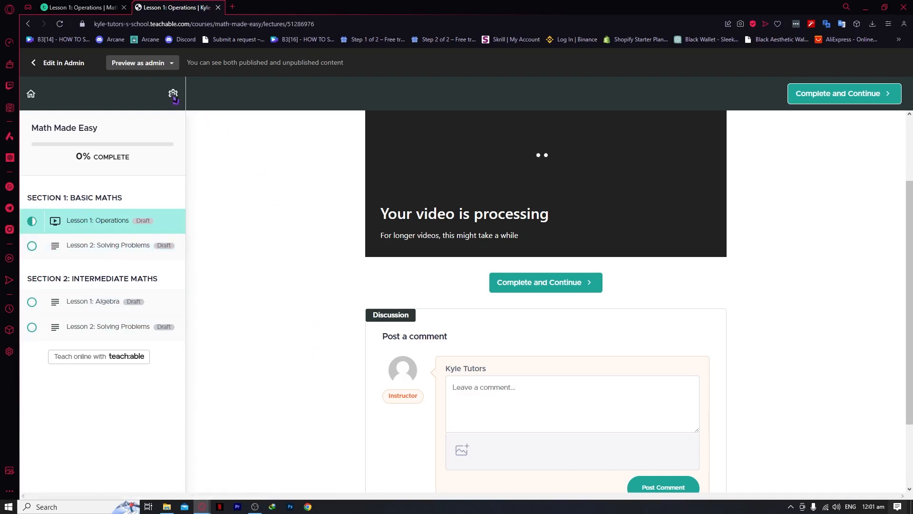
{"action": "left_click", "coordinate": [148, 67]}
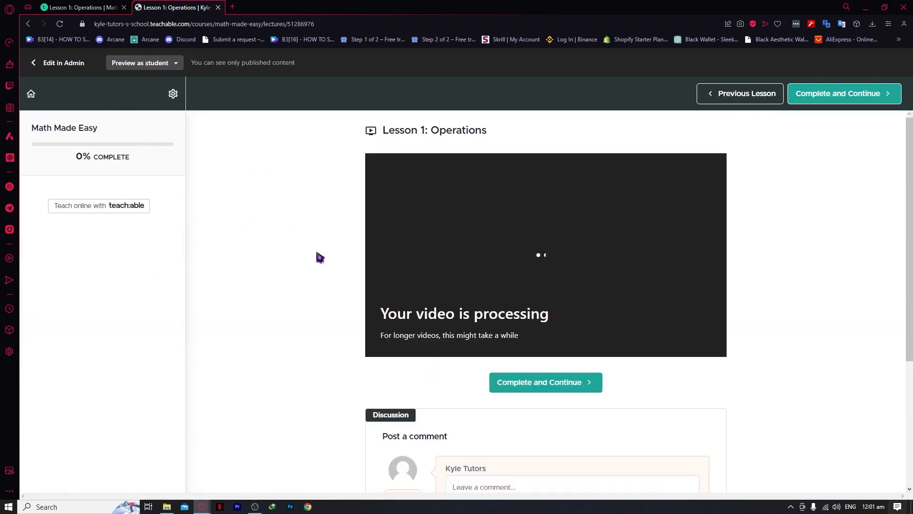
{"action": "scroll", "coordinate": [465, 354], "scroll_direction": "down", "scroll_amount": 3}
{"action": "scroll", "coordinate": [504, 350], "scroll_direction": "up", "scroll_amount": 3}
{"action": "scroll", "coordinate": [400, 275], "scroll_direction": "down", "scroll_amount": 2}
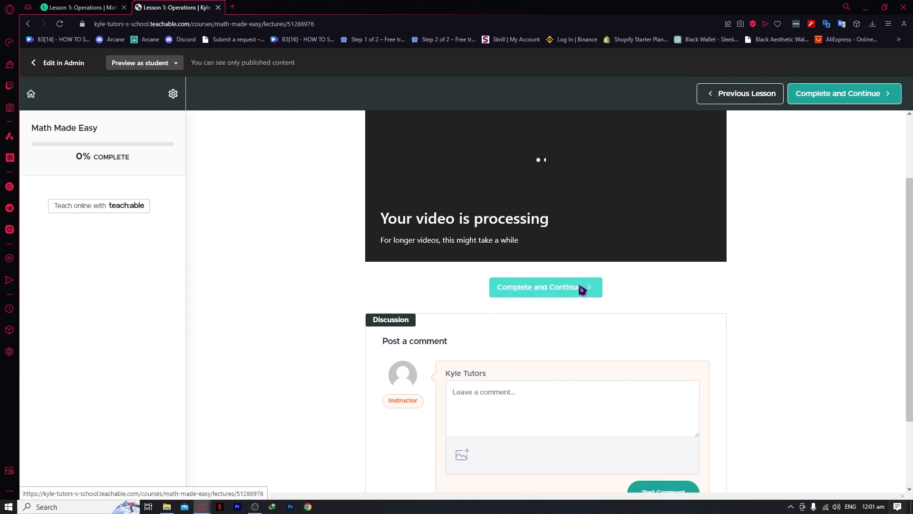
{"action": "scroll", "coordinate": [585, 307], "scroll_direction": "up", "scroll_amount": 2}
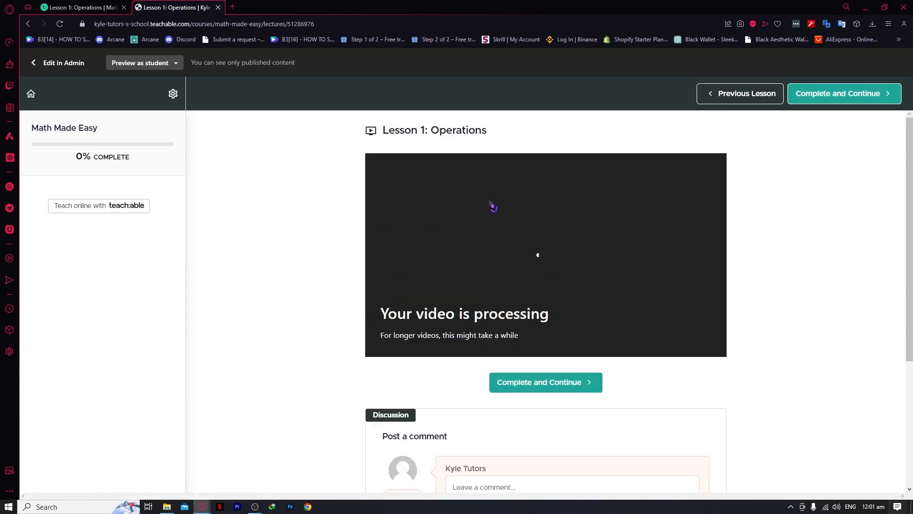
- Switch the lesson preview back to the admin view and close the preview
{"action": "left_click", "coordinate": [176, 65]}
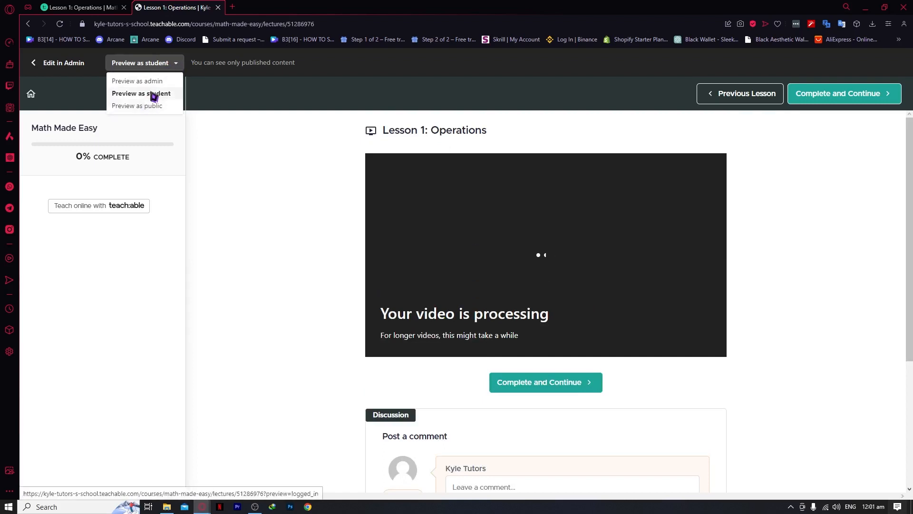
{"action": "left_click", "coordinate": [151, 84]}
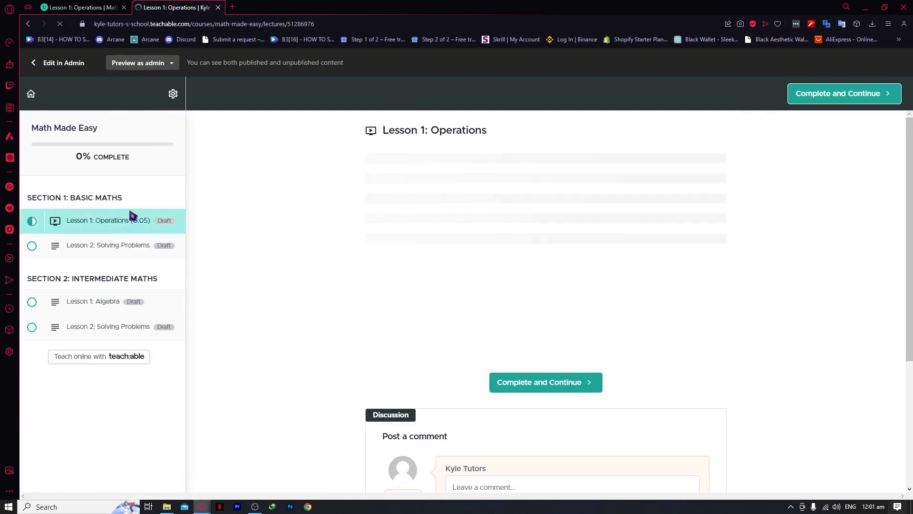
{"action": "left_click", "coordinate": [218, 8]}
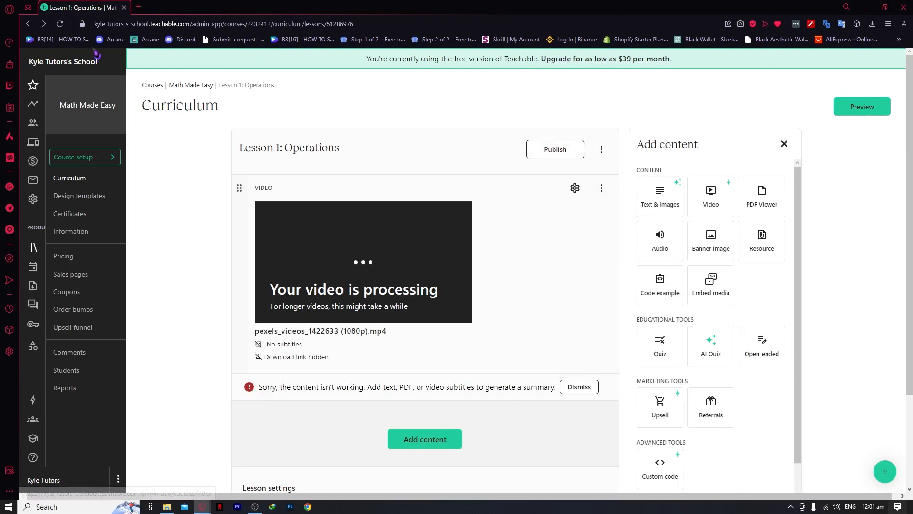
- Return to the course curriculum and open Lesson 2: Solving Problems in Section 1: Basic Maths
{"action": "left_click", "coordinate": [81, 178]}
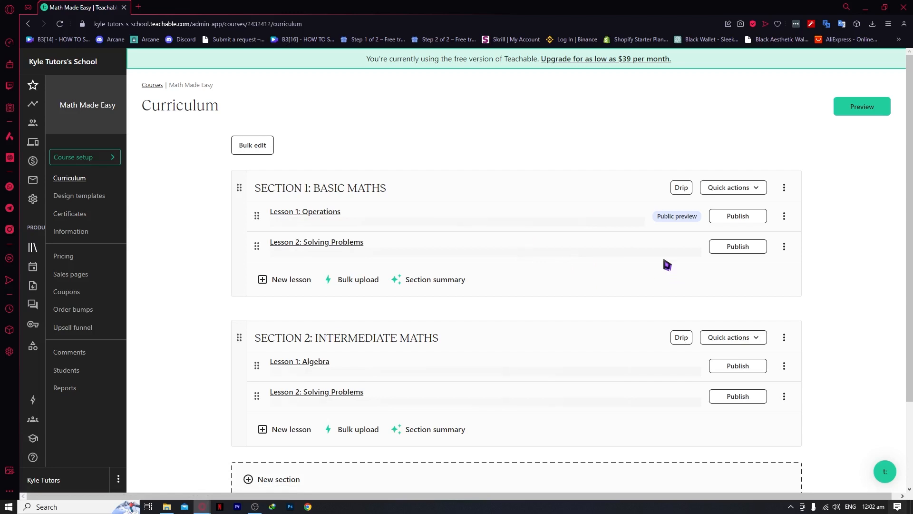
{"action": "left_click", "coordinate": [337, 242]}
{"action": "scroll", "coordinate": [457, 243], "scroll_direction": "down", "scroll_amount": 2}
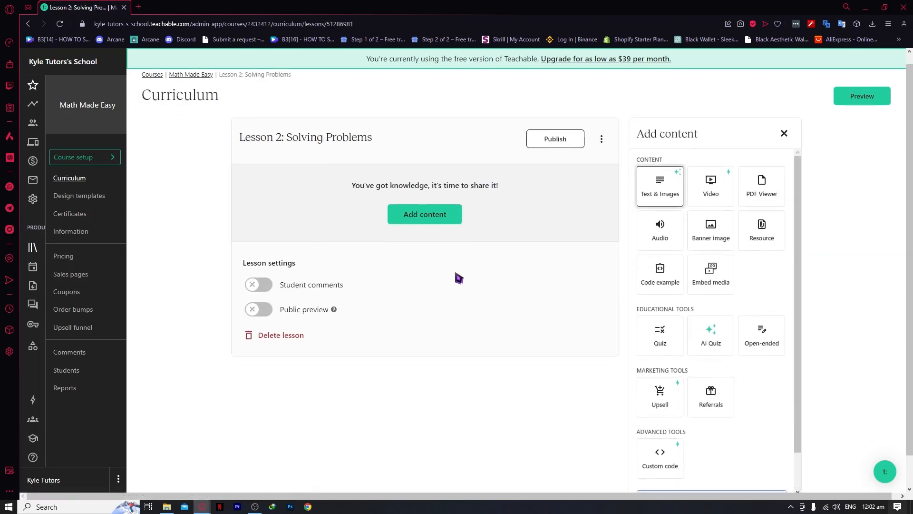
{"action": "scroll", "coordinate": [442, 231], "scroll_direction": "up", "scroll_amount": 1}
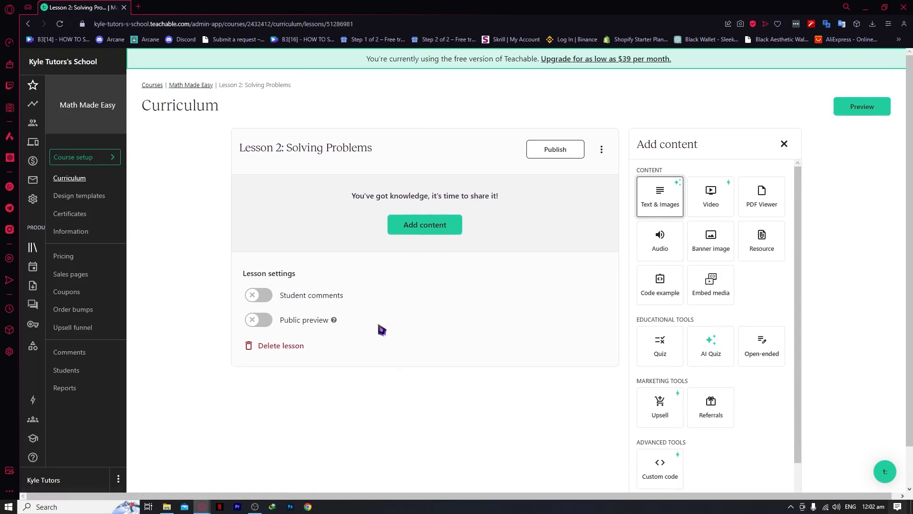
{"action": "left_click", "coordinate": [428, 225]}
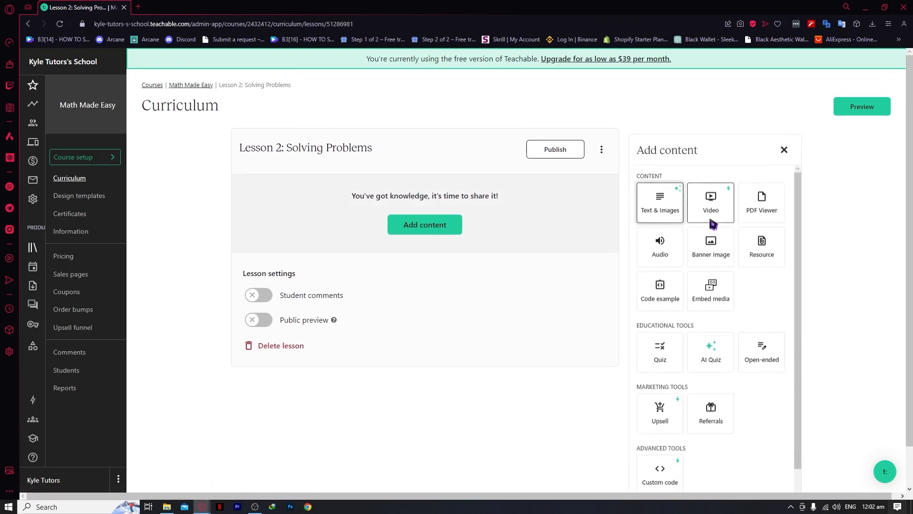
{"action": "left_click", "coordinate": [712, 223]}
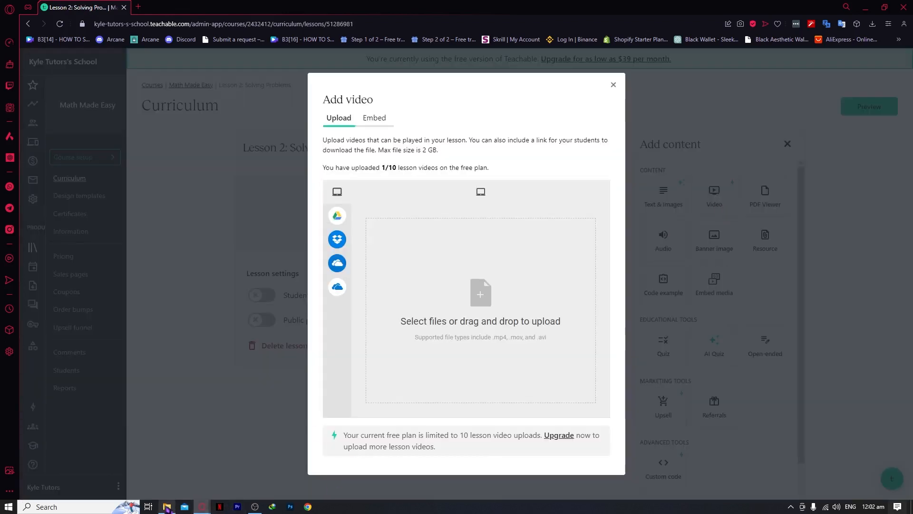
{"action": "left_click", "coordinate": [166, 507]}
{"action": "left_click_drag", "start_coordinate": [224, 147], "coordinate": [456, 364]}
{"action": "left_click", "coordinate": [594, 409]}
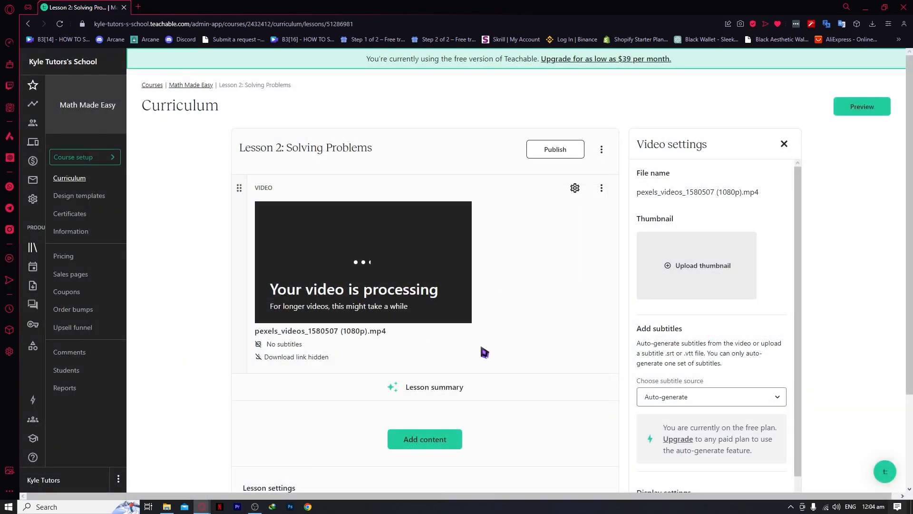
- Upload the downloaded picture of the grey sneakers as the video's thumbnail
{"action": "scroll", "coordinate": [485, 335], "scroll_direction": "down", "scroll_amount": 2}
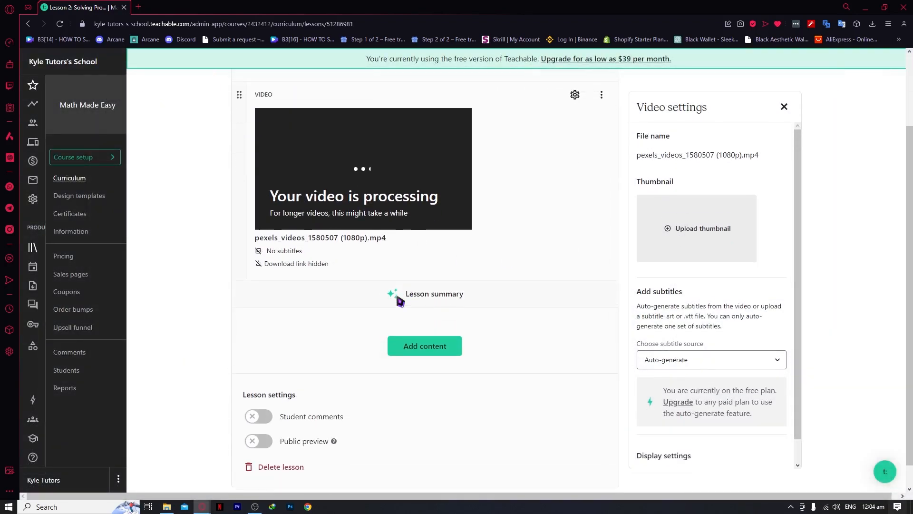
{"action": "scroll", "coordinate": [397, 296], "scroll_direction": "up", "scroll_amount": 2}
{"action": "scroll", "coordinate": [399, 300], "scroll_direction": "down", "scroll_amount": 2}
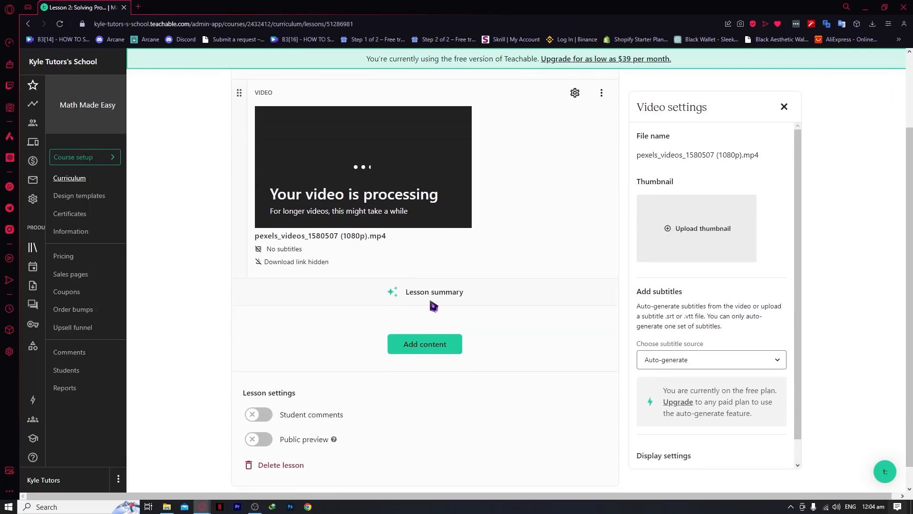
{"action": "scroll", "coordinate": [438, 261], "scroll_direction": "up", "scroll_amount": 2}
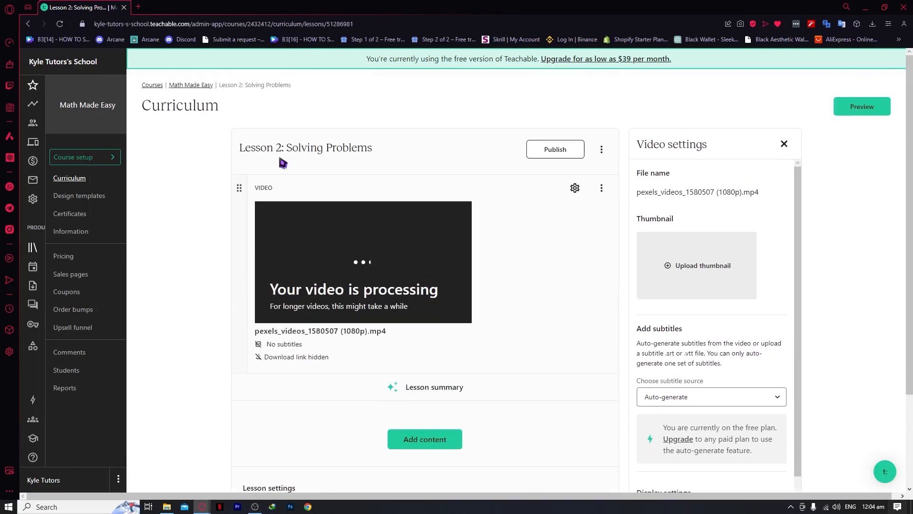
{"action": "left_click", "coordinate": [700, 275]}
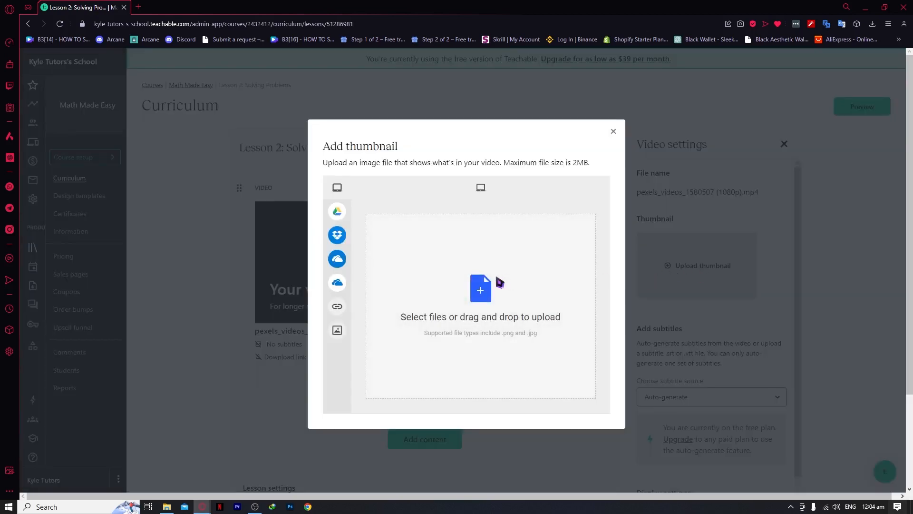
{"action": "left_click", "coordinate": [494, 287]}
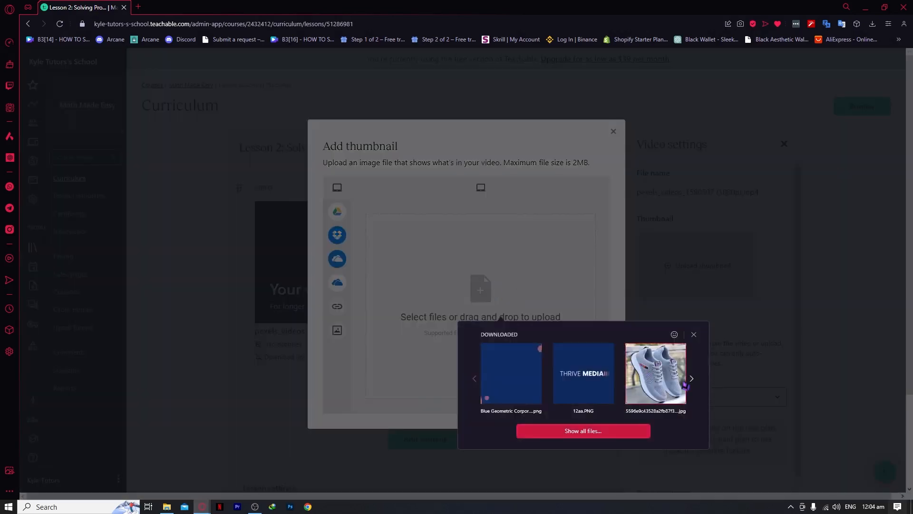
{"action": "left_click", "coordinate": [656, 374]}
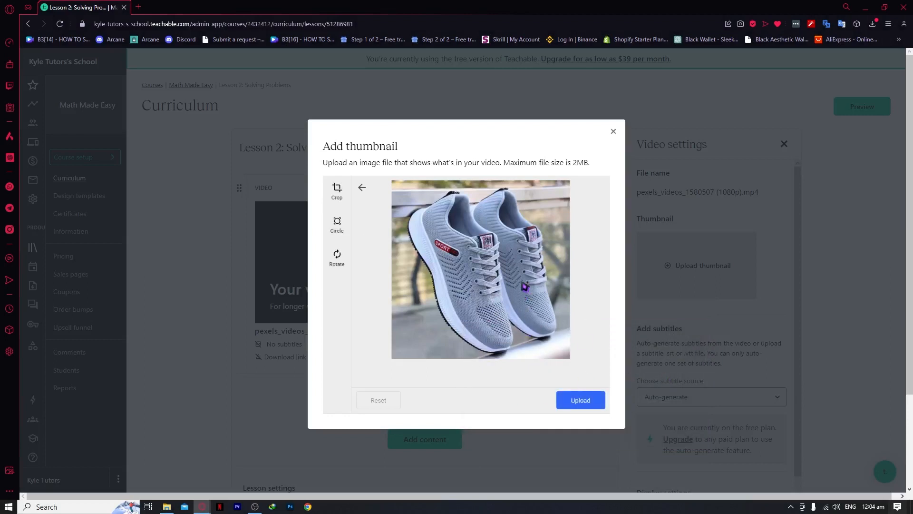
{"action": "left_click", "coordinate": [577, 403]}
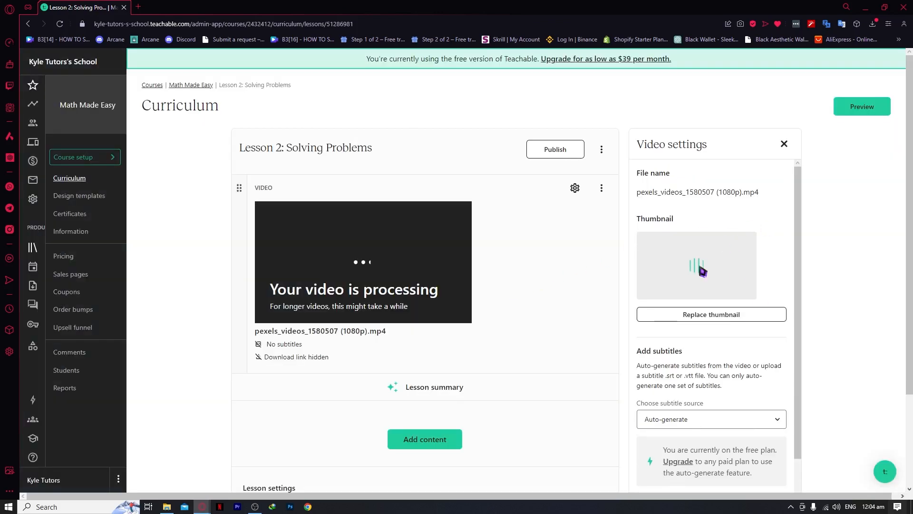
- Check the subtitle source options for the video and choose Auto-generate
{"action": "scroll", "coordinate": [710, 272], "scroll_direction": "down", "scroll_amount": 1}
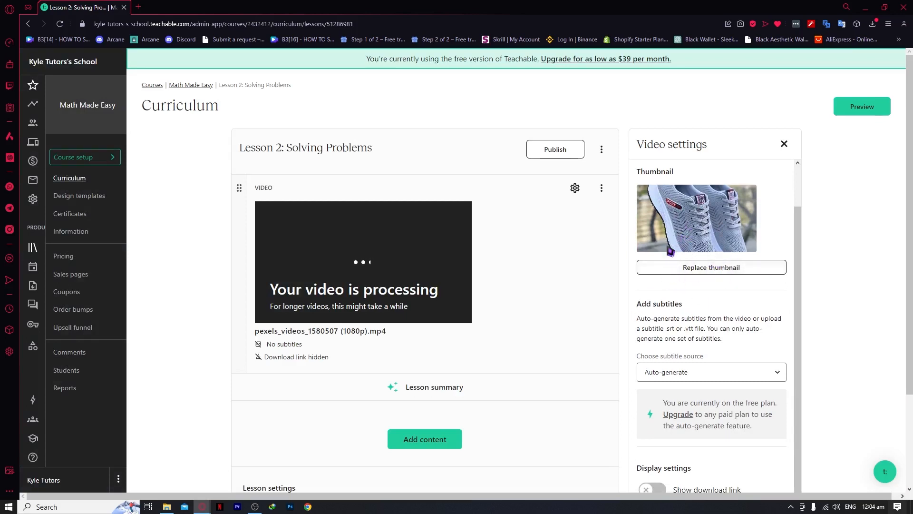
{"action": "scroll", "coordinate": [614, 257], "scroll_direction": "down", "scroll_amount": 1}
{"action": "scroll", "coordinate": [591, 258], "scroll_direction": "up", "scroll_amount": 1}
{"action": "left_click", "coordinate": [685, 372]}
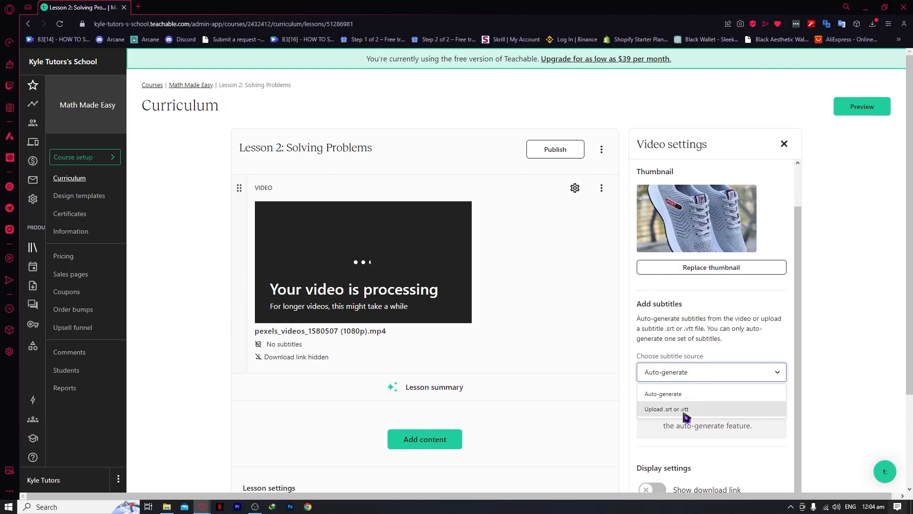
{"action": "left_click", "coordinate": [684, 397]}
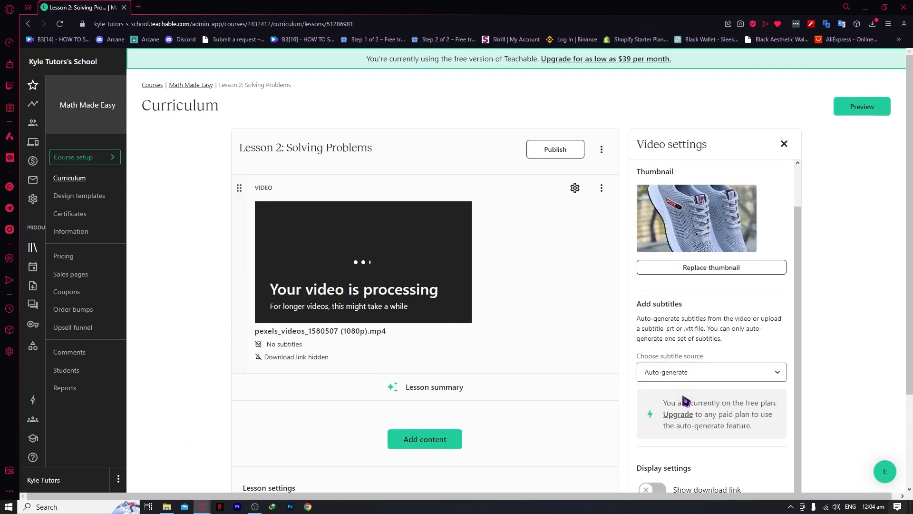
- Review the download link option, the remaining video settings and the lesson settings of Lesson 2: Solving Problems
{"action": "scroll", "coordinate": [685, 401], "scroll_direction": "down", "scroll_amount": 2}
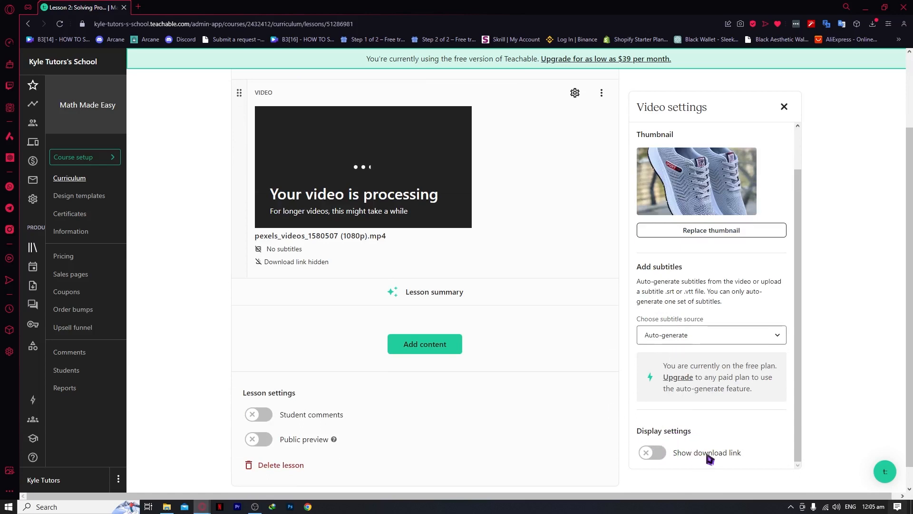
{"action": "scroll", "coordinate": [692, 447], "scroll_direction": "up", "scroll_amount": 1}
{"action": "scroll", "coordinate": [708, 437], "scroll_direction": "down", "scroll_amount": 1}
{"action": "scroll", "coordinate": [680, 425], "scroll_direction": "up", "scroll_amount": 1}
{"action": "scroll", "coordinate": [583, 215], "scroll_direction": "up", "scroll_amount": 2}
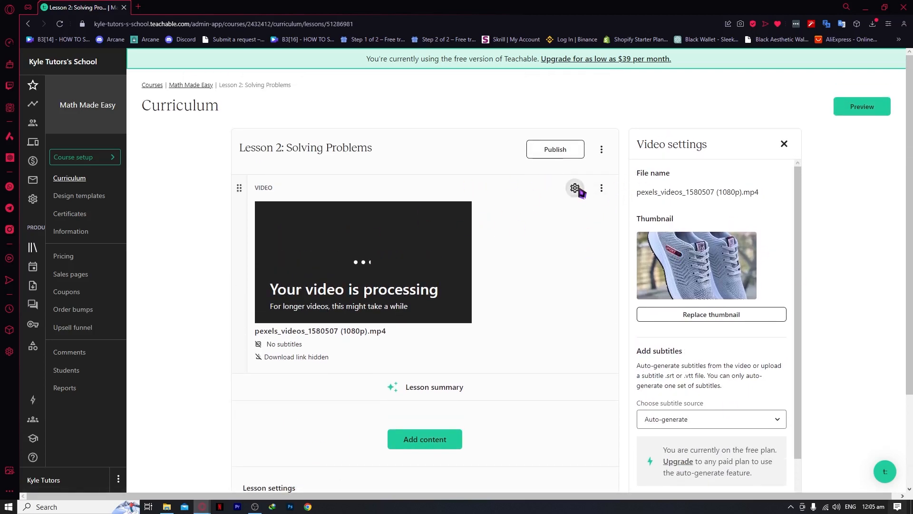
{"action": "scroll", "coordinate": [578, 230], "scroll_direction": "down", "scroll_amount": 3}
{"action": "scroll", "coordinate": [536, 281], "scroll_direction": "up", "scroll_amount": 2}
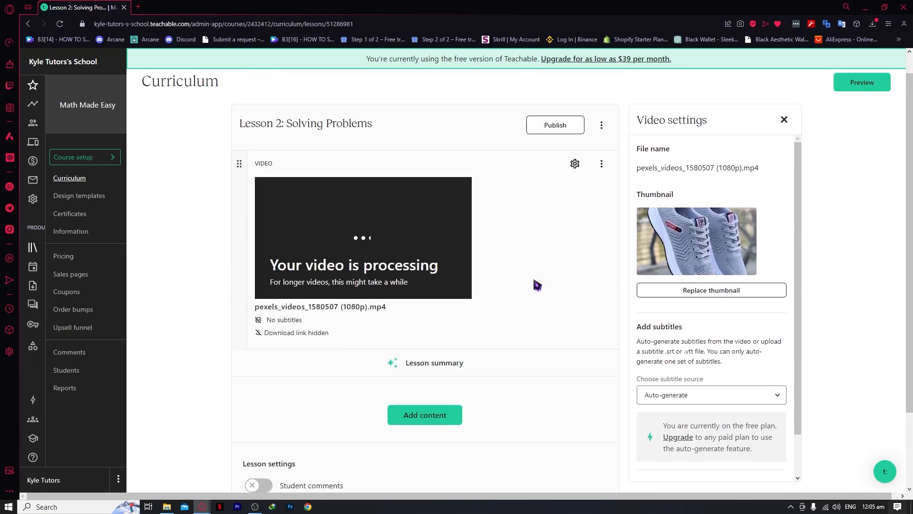
{"action": "scroll", "coordinate": [586, 149], "scroll_direction": "up", "scroll_amount": 1}
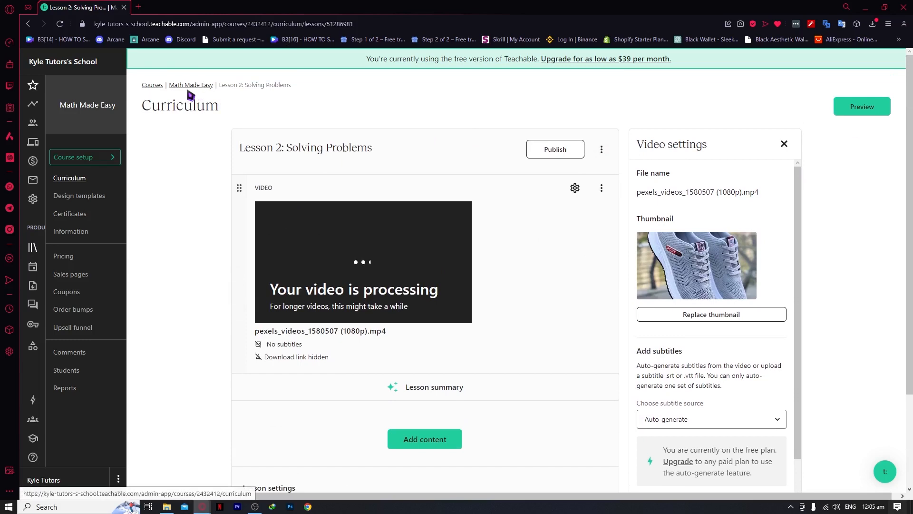
- Return to the Math Made Easy curriculum, open Lesson 1: Algebra in Section 2 and review its video and lesson settings
{"action": "left_click", "coordinate": [213, 87]}
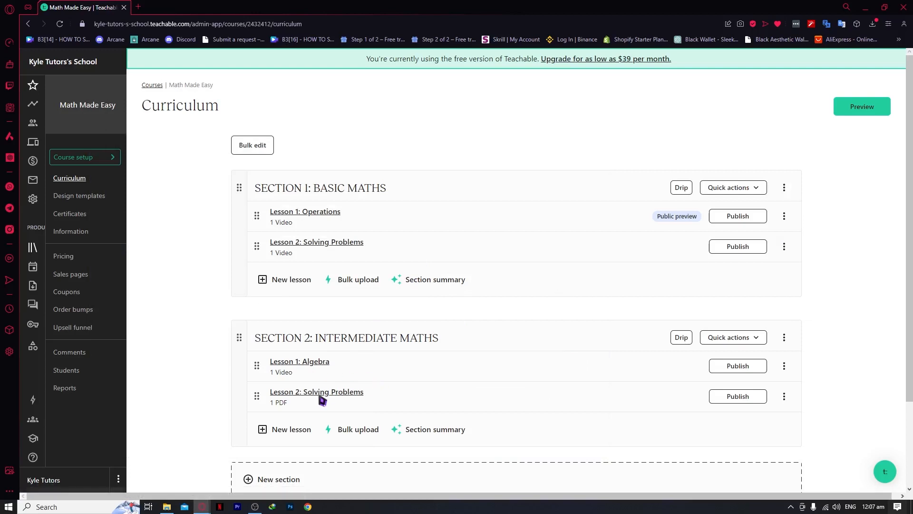
{"action": "left_click", "coordinate": [318, 361]}
{"action": "scroll", "coordinate": [371, 311], "scroll_direction": "down", "scroll_amount": 2}
{"action": "scroll", "coordinate": [386, 304], "scroll_direction": "up", "scroll_amount": 3}
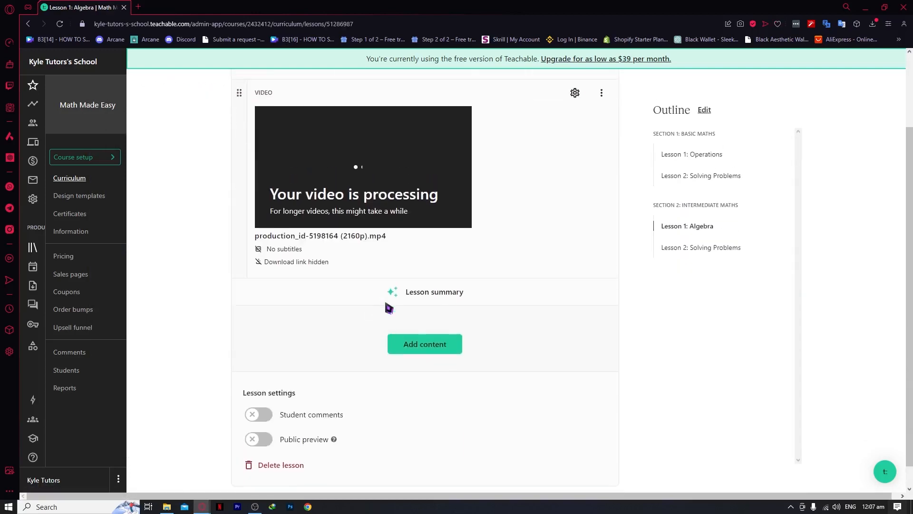
{"action": "scroll", "coordinate": [414, 296], "scroll_direction": "down", "scroll_amount": 2}
{"action": "scroll", "coordinate": [299, 139], "scroll_direction": "up", "scroll_amount": 2}
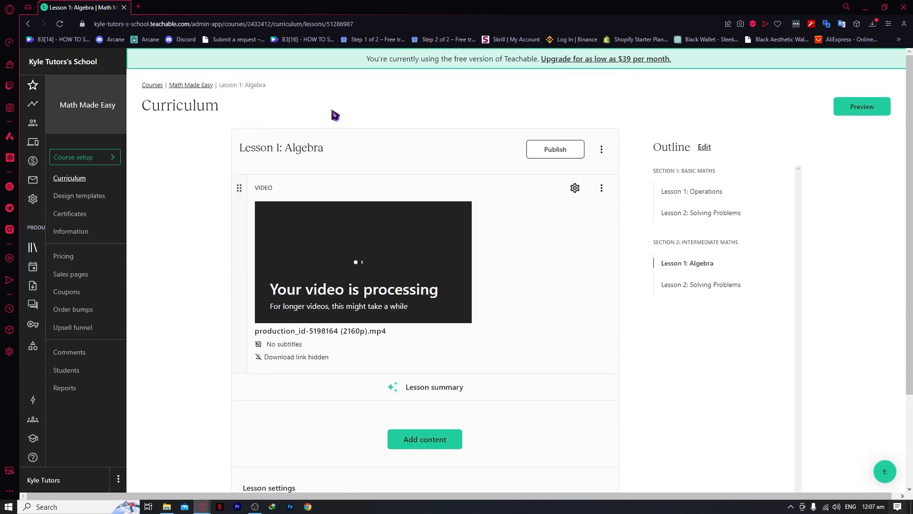
- Open Lesson 2: Solving Problems in Section 2: Intermediate Maths from the curriculum and review its sample PDF
{"action": "left_click", "coordinate": [195, 85]}
{"action": "left_click", "coordinate": [328, 392]}
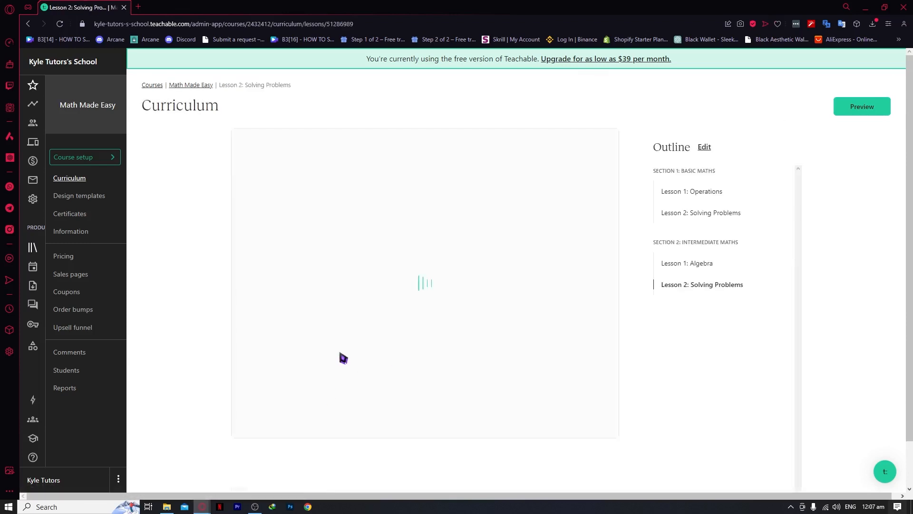
{"action": "scroll", "coordinate": [456, 324], "scroll_direction": "down", "scroll_amount": 4}
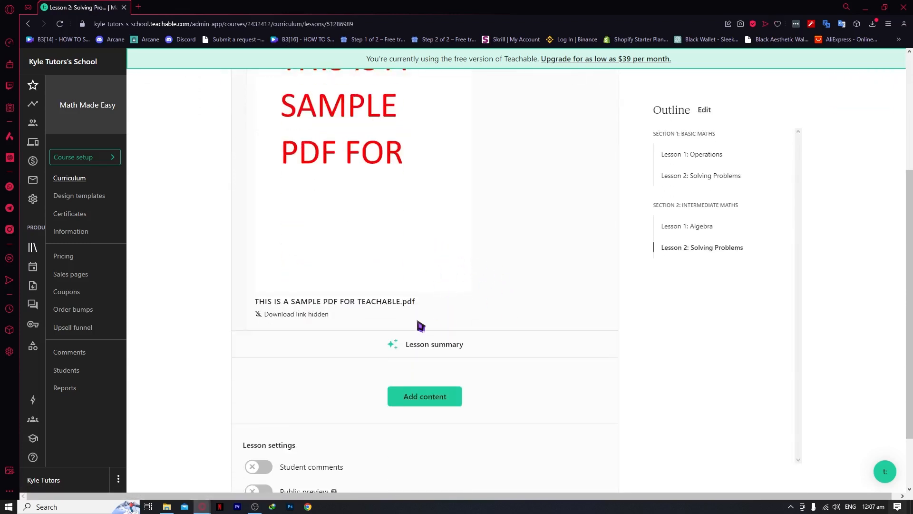
{"action": "scroll", "coordinate": [421, 326], "scroll_direction": "up", "scroll_amount": 4}
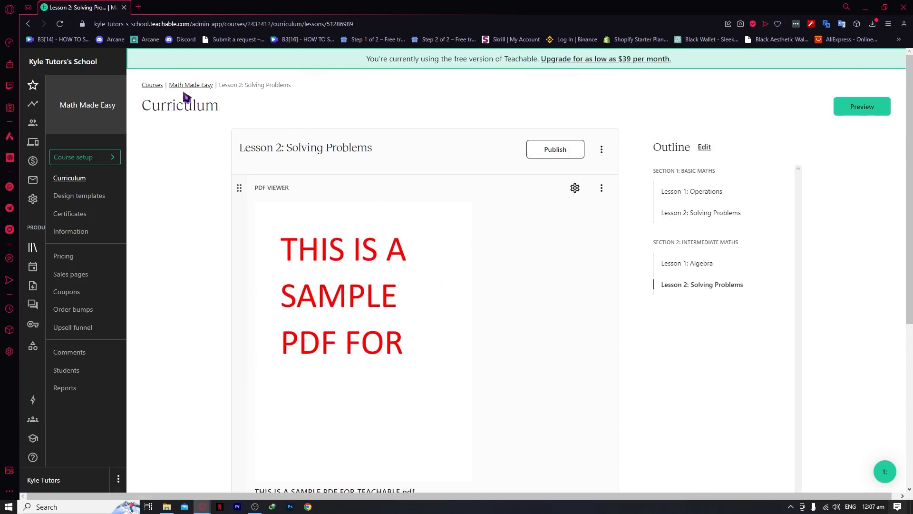
- Add THIS IS A SAMPLE PDF FOR TEACHABLE.pdf as a PDF Viewer block to Lesson 2: Solving Problems in Section 1: Basic Maths
{"action": "left_click", "coordinate": [191, 86]}
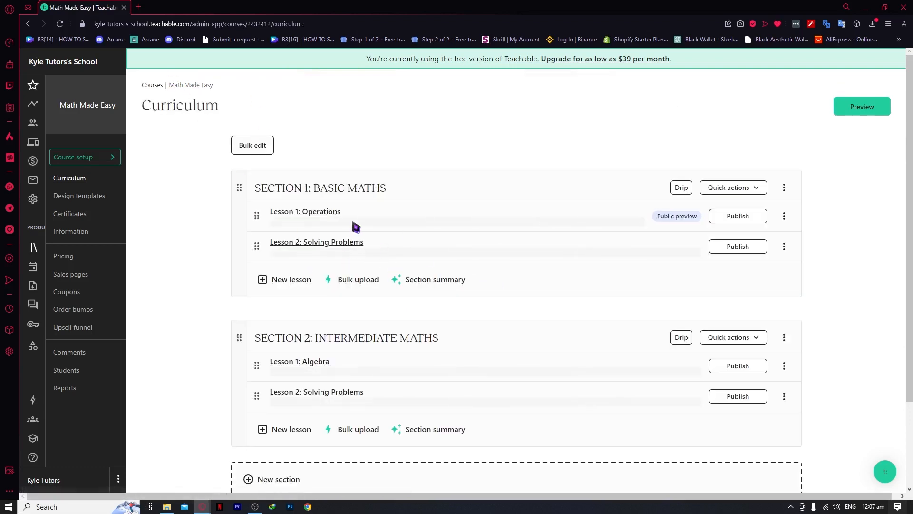
{"action": "left_click", "coordinate": [343, 242]}
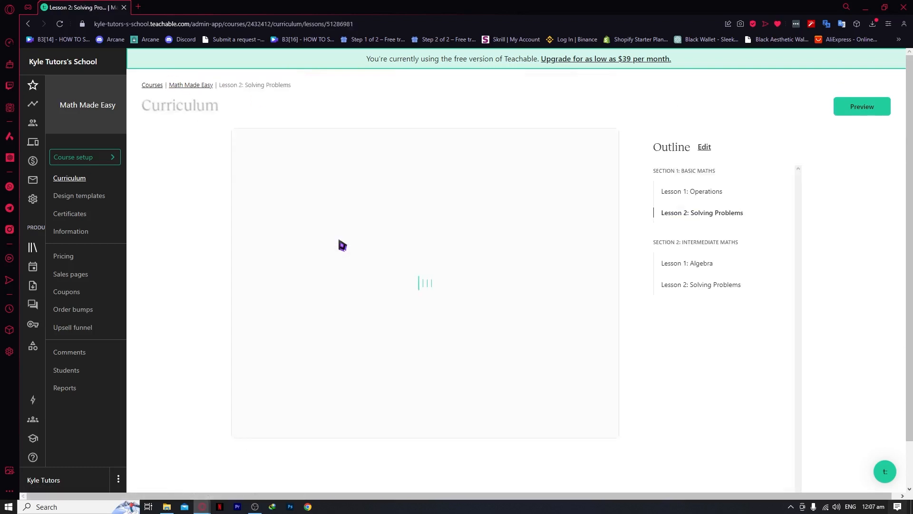
{"action": "scroll", "coordinate": [520, 323], "scroll_direction": "down", "scroll_amount": 2}
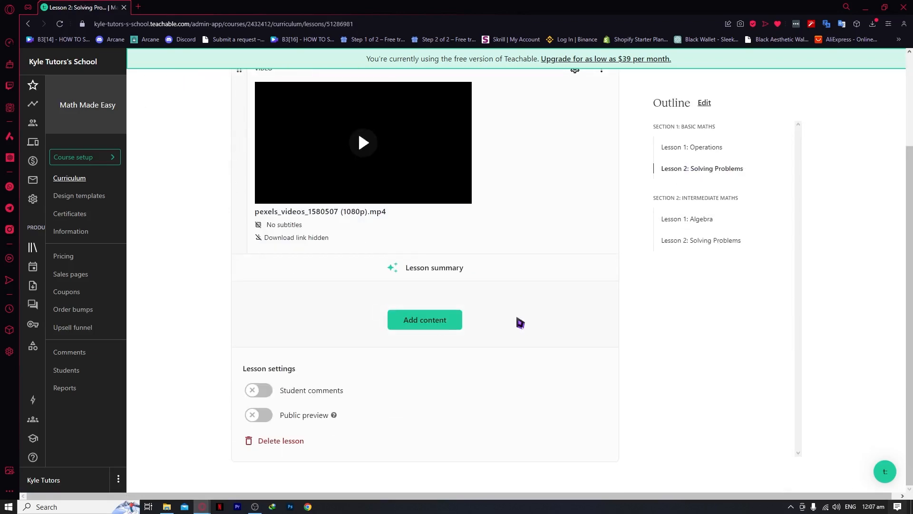
{"action": "left_click", "coordinate": [435, 319]}
{"action": "left_click", "coordinate": [767, 154]}
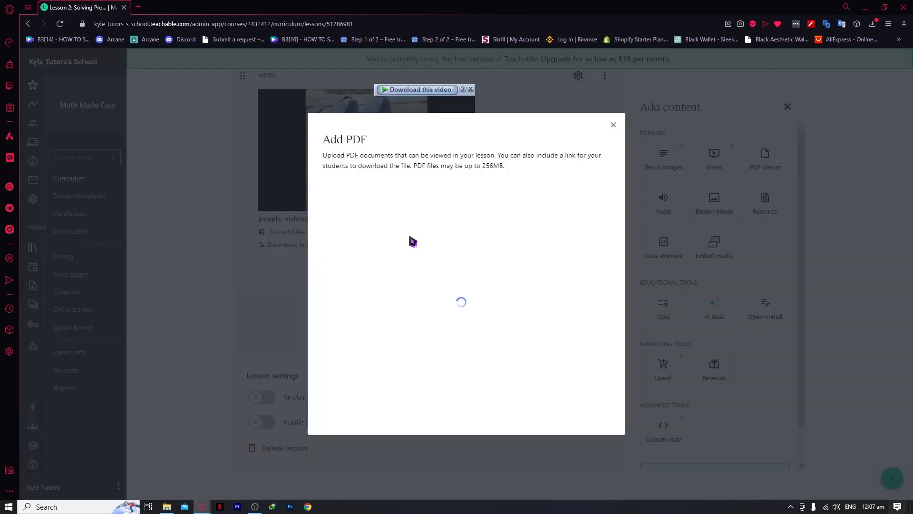
{"action": "left_click", "coordinate": [463, 291]}
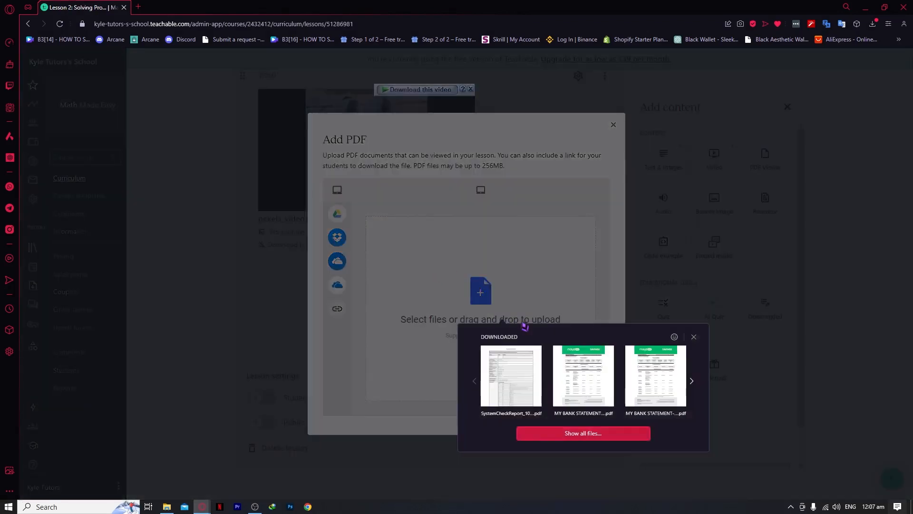
{"action": "left_click", "coordinate": [416, 282]}
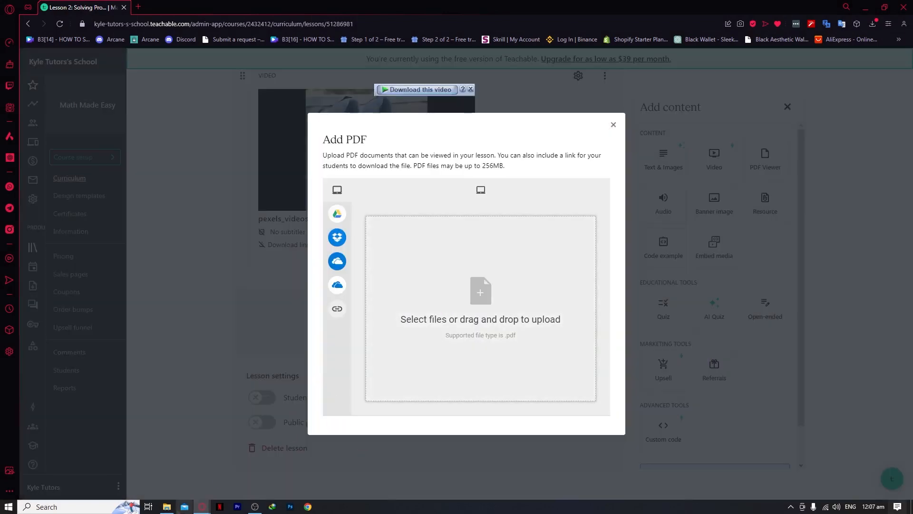
{"action": "left_click", "coordinate": [170, 505]}
{"action": "left_click_drag", "start_coordinate": [396, 148], "coordinate": [461, 340]}
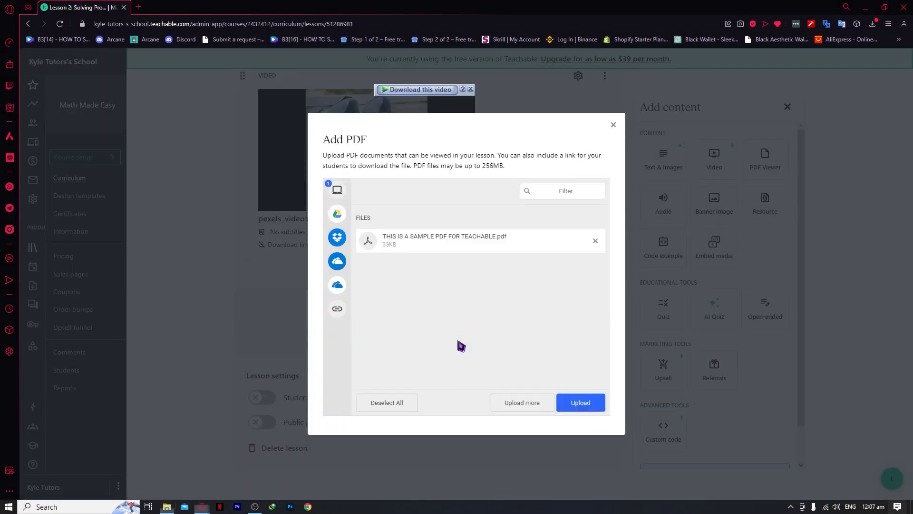
{"action": "left_click", "coordinate": [587, 404]}
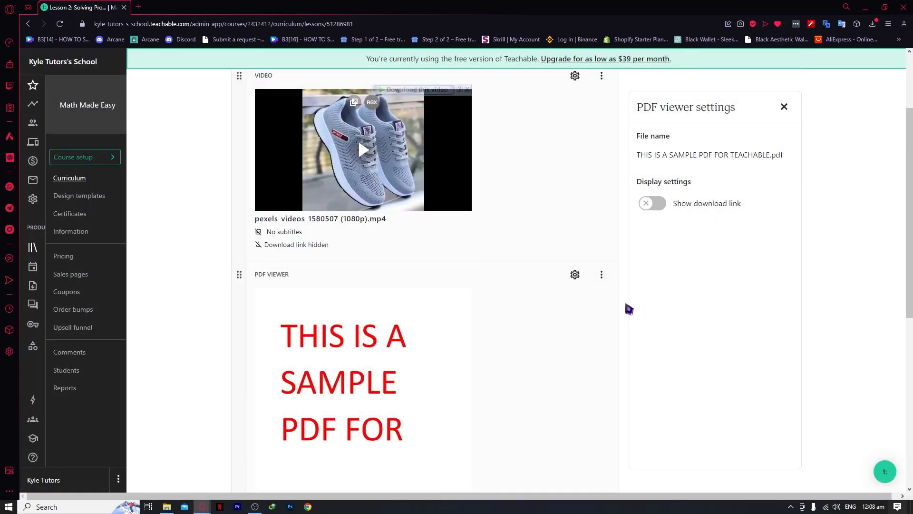
- Review the lesson's video, the added sample PDF and the lesson settings
{"action": "scroll", "coordinate": [589, 259], "scroll_direction": "up", "scroll_amount": 2}
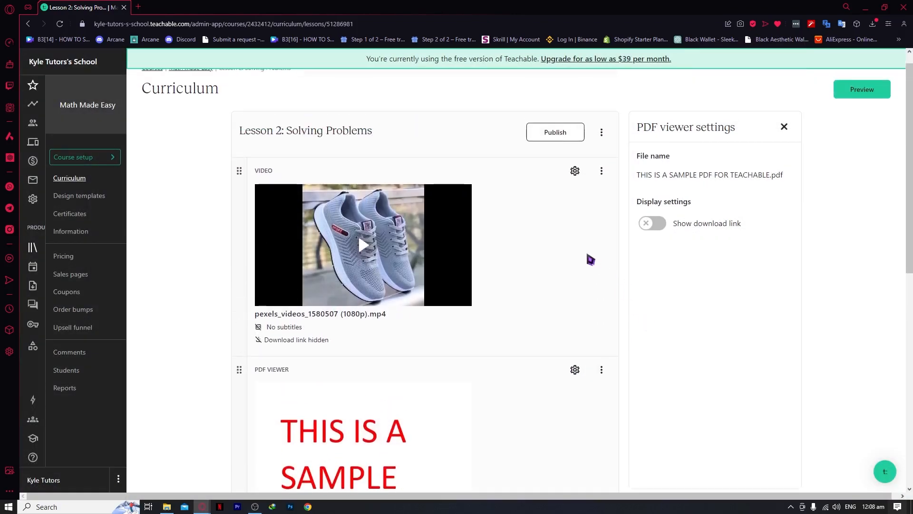
{"action": "scroll", "coordinate": [589, 259], "scroll_direction": "down", "scroll_amount": 6}
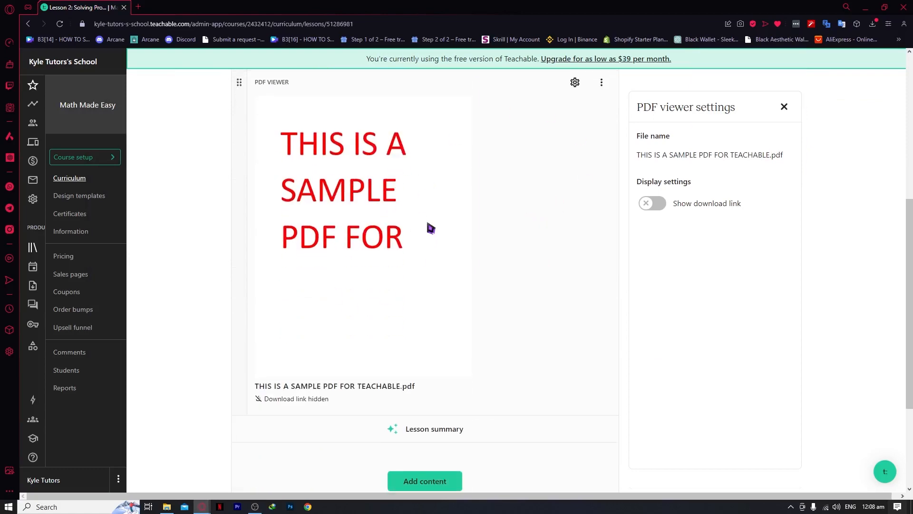
{"action": "scroll", "coordinate": [402, 219], "scroll_direction": "up", "scroll_amount": 2}
{"action": "scroll", "coordinate": [328, 281], "scroll_direction": "down", "scroll_amount": 2}
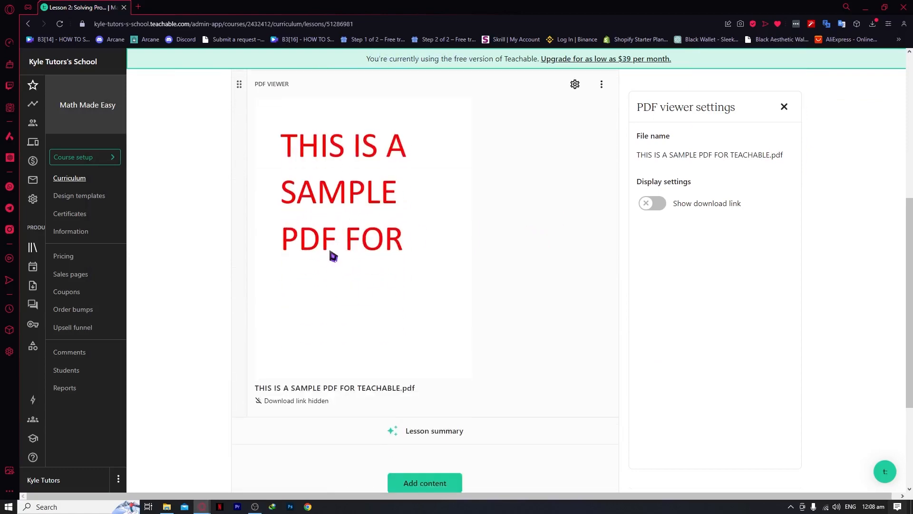
{"action": "scroll", "coordinate": [343, 249], "scroll_direction": "up", "scroll_amount": 3}
{"action": "scroll", "coordinate": [285, 295], "scroll_direction": "down", "scroll_amount": 4}
{"action": "scroll", "coordinate": [323, 281], "scroll_direction": "up", "scroll_amount": 2}
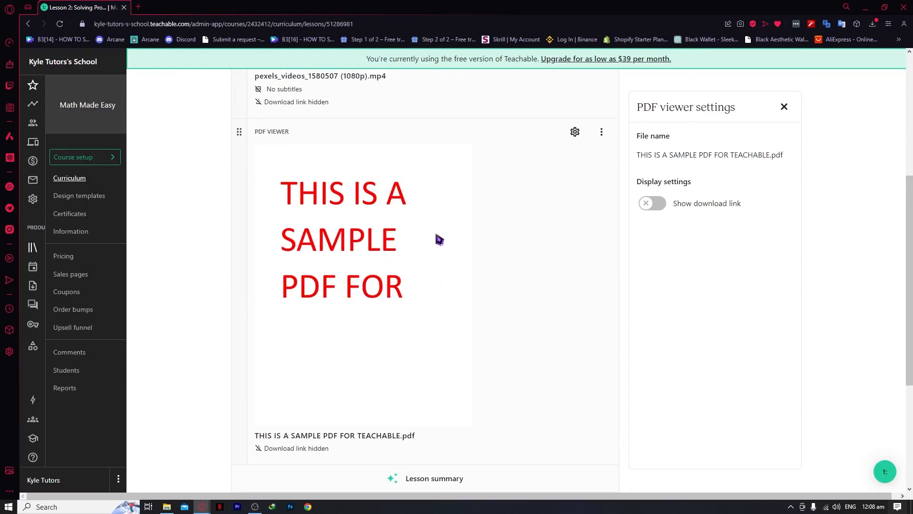
{"action": "scroll", "coordinate": [428, 247], "scroll_direction": "down", "scroll_amount": 2}
{"action": "scroll", "coordinate": [426, 253], "scroll_direction": "up", "scroll_amount": 3}
{"action": "scroll", "coordinate": [431, 285], "scroll_direction": "down", "scroll_amount": 4}
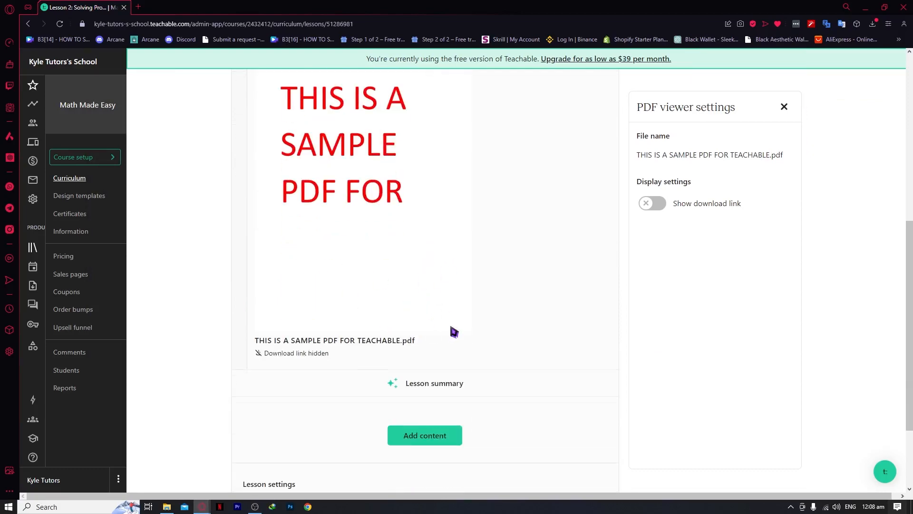
{"action": "scroll", "coordinate": [428, 328], "scroll_direction": "up", "scroll_amount": 3}
{"action": "scroll", "coordinate": [387, 379], "scroll_direction": "down", "scroll_amount": 5}
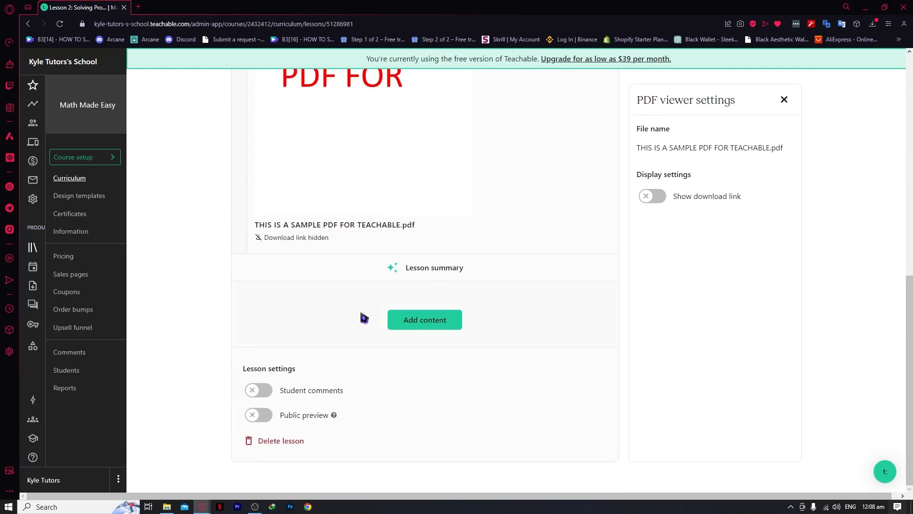
- Try out the sample PDF's Show download link setting and switch it back off
{"action": "scroll", "coordinate": [428, 386], "scroll_direction": "up", "scroll_amount": 3}
{"action": "scroll", "coordinate": [333, 404], "scroll_direction": "down", "scroll_amount": 3}
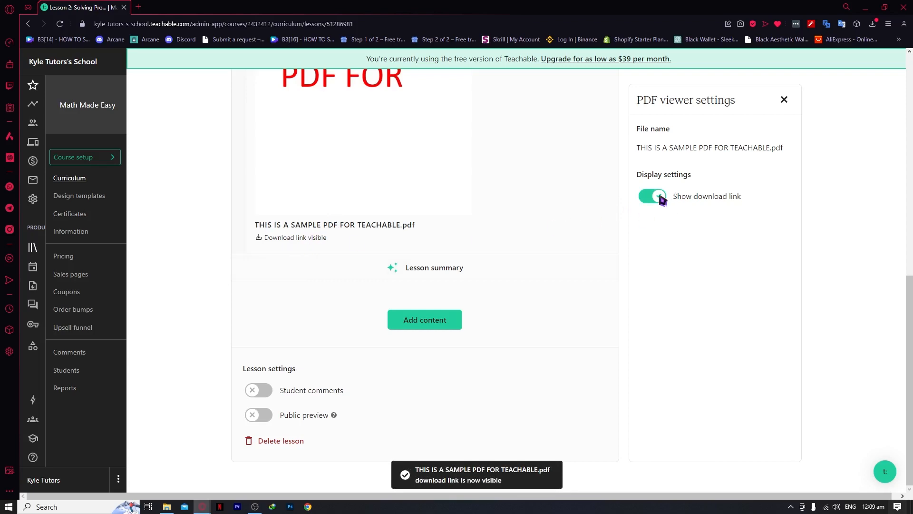
{"action": "scroll", "coordinate": [540, 238], "scroll_direction": "up", "scroll_amount": 5}
{"action": "left_click", "coordinate": [655, 207]}
{"action": "scroll", "coordinate": [540, 267], "scroll_direction": "up", "scroll_amount": 5}
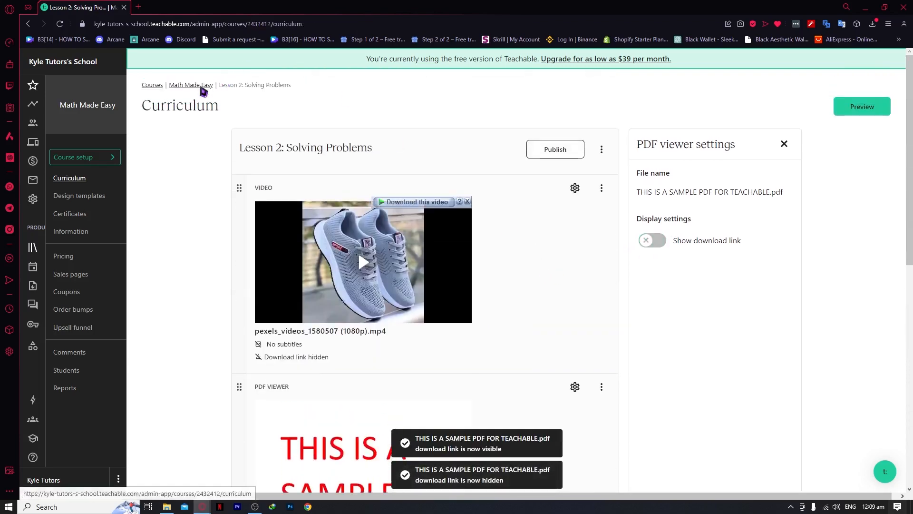
- Return to the Math Made Easy curriculum and open the course preview to examine its sections and lessons
{"action": "left_click", "coordinate": [202, 85]}
{"action": "scroll", "coordinate": [490, 249], "scroll_direction": "down", "scroll_amount": 2}
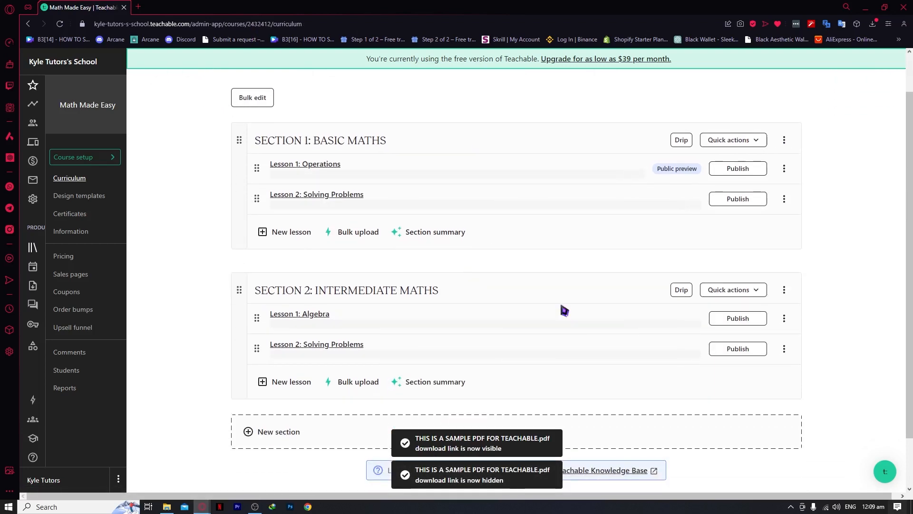
{"action": "scroll", "coordinate": [545, 291], "scroll_direction": "up", "scroll_amount": 1}
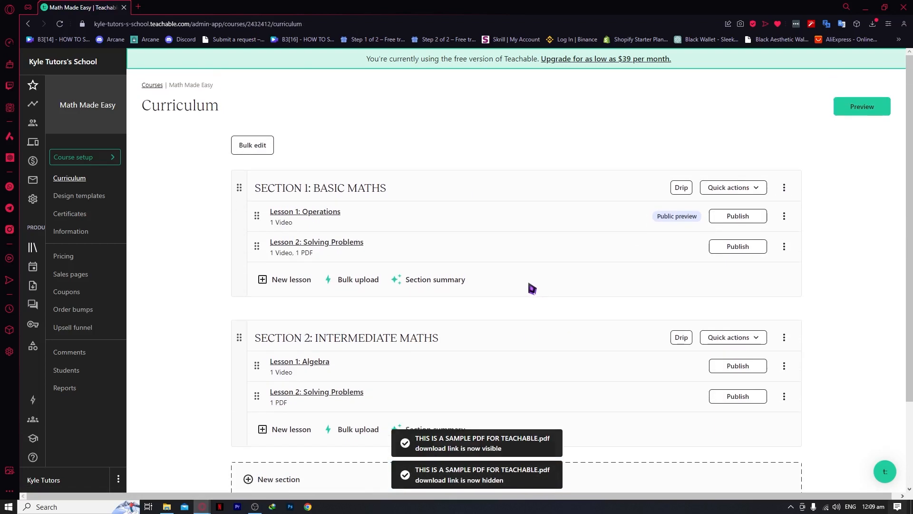
{"action": "left_click", "coordinate": [862, 106]}
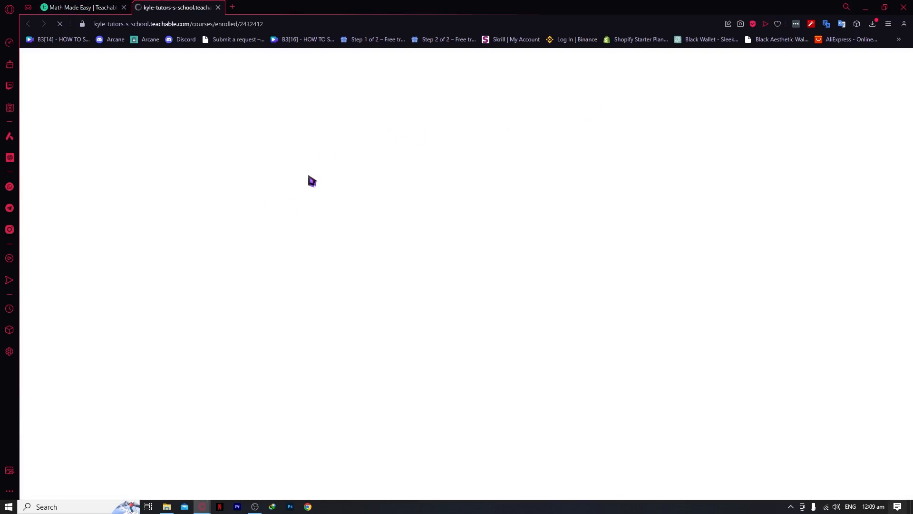
{"action": "scroll", "coordinate": [443, 283], "scroll_direction": "down", "scroll_amount": 2}
{"action": "scroll", "coordinate": [421, 275], "scroll_direction": "down", "scroll_amount": 1}
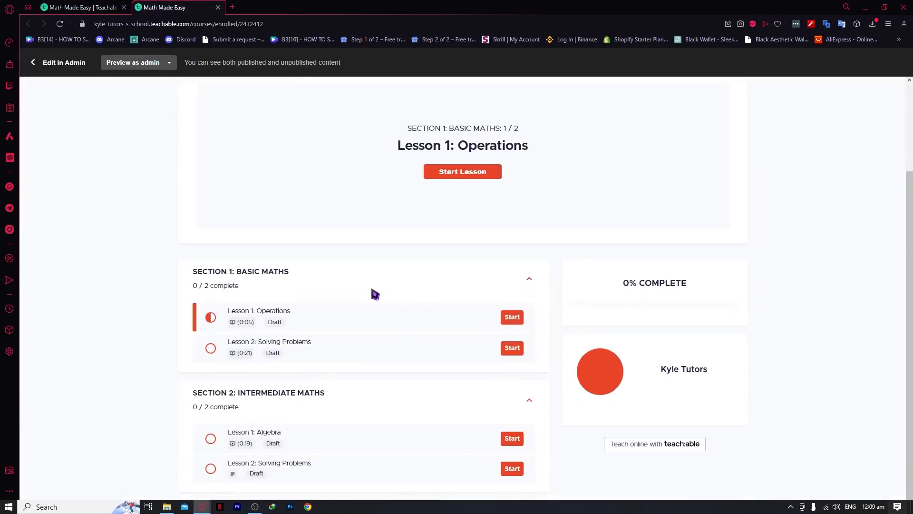
{"action": "scroll", "coordinate": [476, 380], "scroll_direction": "up", "scroll_amount": 1}
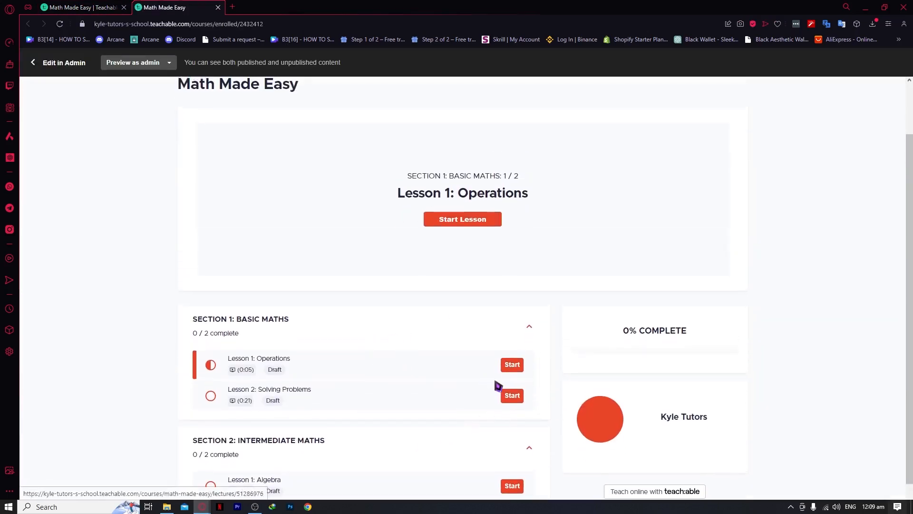
{"action": "scroll", "coordinate": [500, 362], "scroll_direction": "down", "scroll_amount": 1}
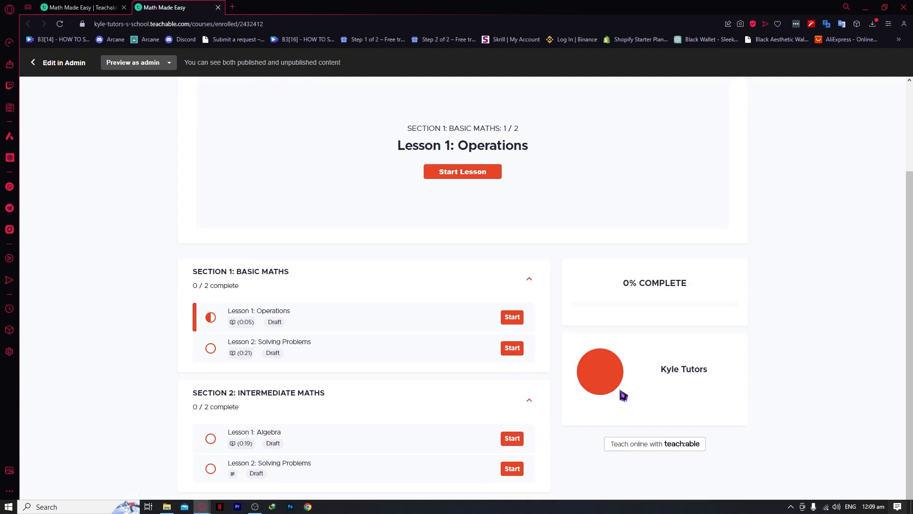
- Start Lesson 2: Solving Problems of Section 1 in the preview and examine its video and PDF, dismissing the PDF download dialog
{"action": "left_click", "coordinate": [504, 352]}
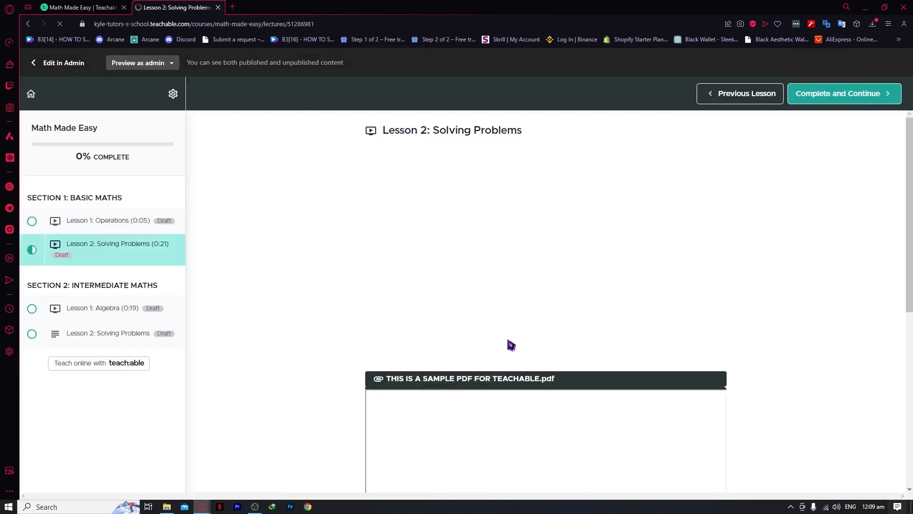
{"action": "scroll", "coordinate": [484, 208], "scroll_direction": "down", "scroll_amount": 3}
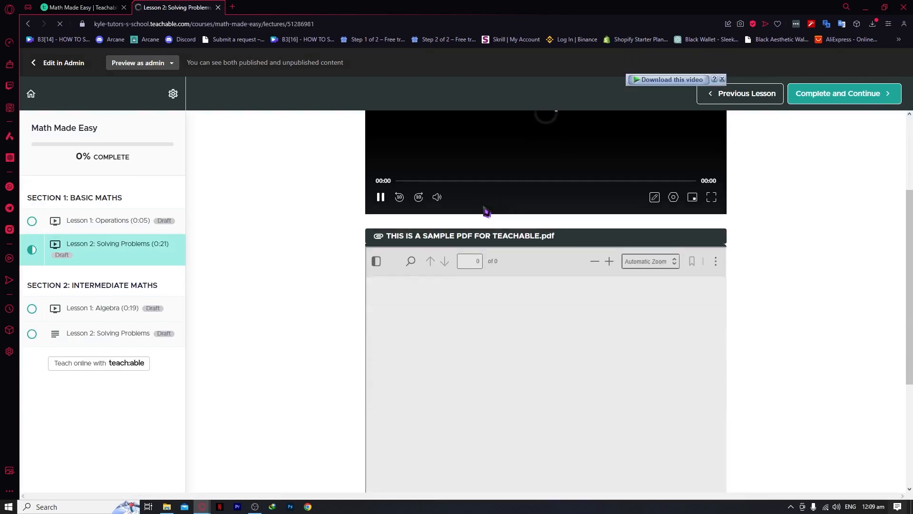
{"action": "scroll", "coordinate": [542, 231], "scroll_direction": "up", "scroll_amount": 3}
{"action": "scroll", "coordinate": [480, 295], "scroll_direction": "down", "scroll_amount": 1}
{"action": "scroll", "coordinate": [482, 300], "scroll_direction": "down", "scroll_amount": 4}
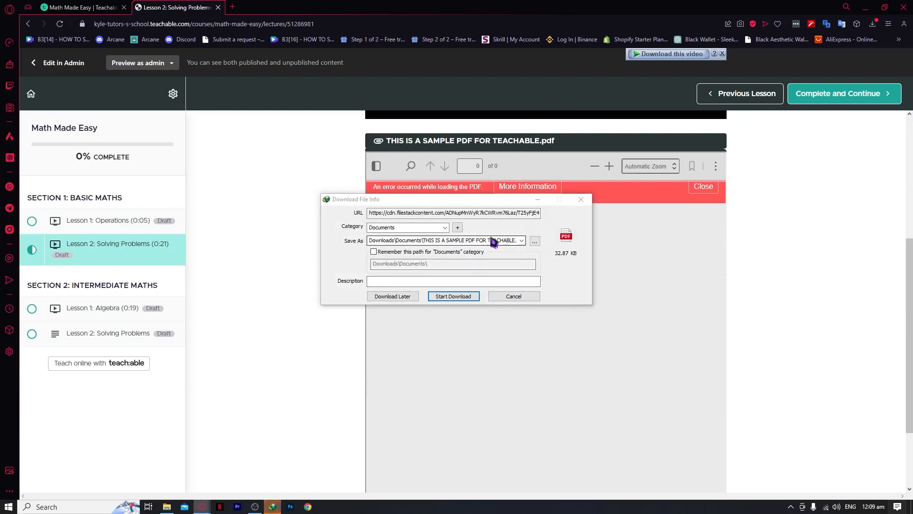
{"action": "left_click", "coordinate": [581, 200]}
{"action": "scroll", "coordinate": [566, 218], "scroll_direction": "up", "scroll_amount": 5}
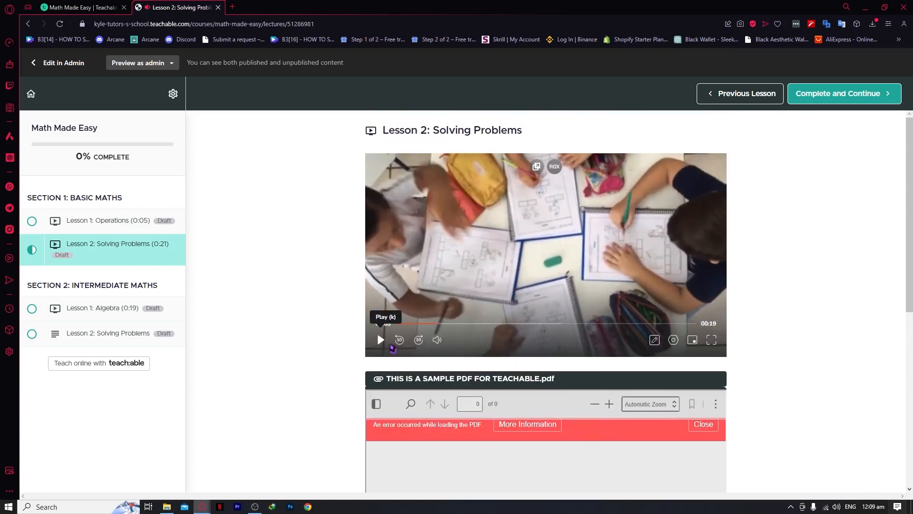
- Complete Lesson 2: Solving Problems in the preview, continue to view Lesson 1: Algebra, and close the preview
{"action": "left_click", "coordinate": [380, 339]}
{"action": "scroll", "coordinate": [524, 254], "scroll_direction": "down", "scroll_amount": 3}
{"action": "scroll", "coordinate": [523, 253], "scroll_direction": "down", "scroll_amount": 5}
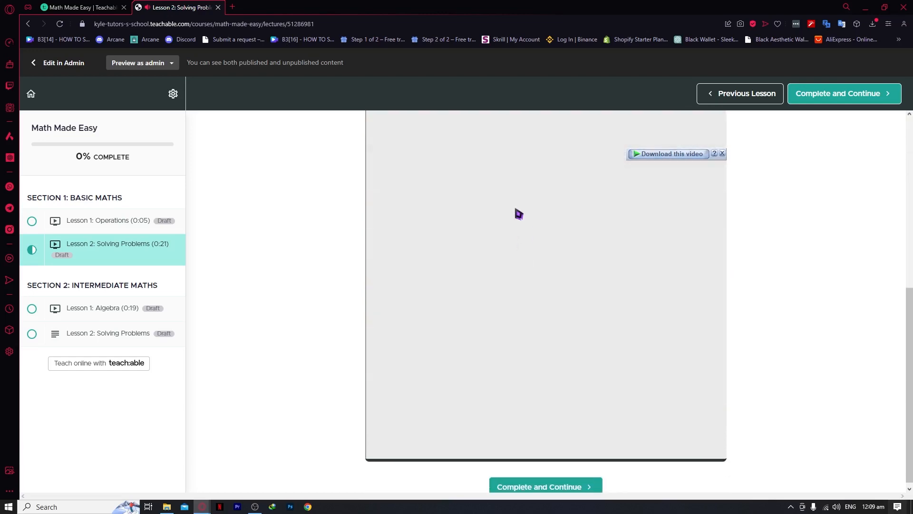
{"action": "left_click", "coordinate": [546, 482]}
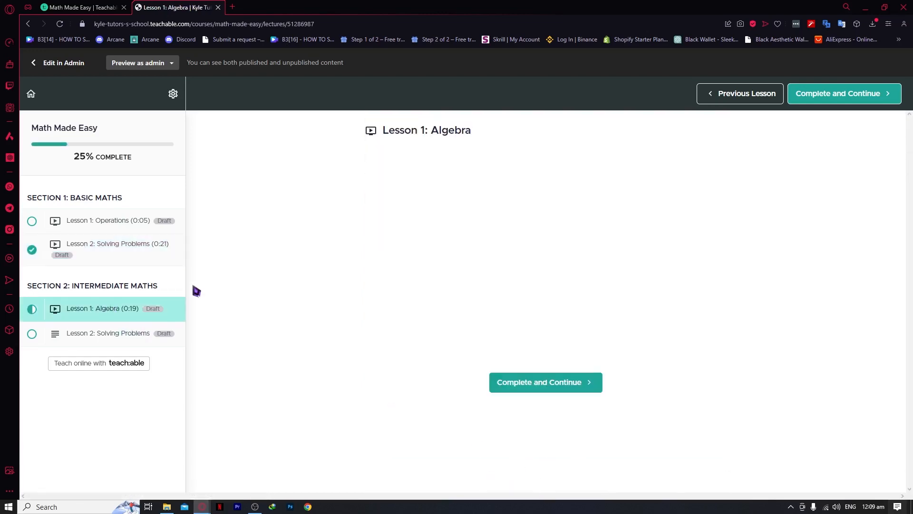
{"action": "left_click", "coordinate": [540, 310]}
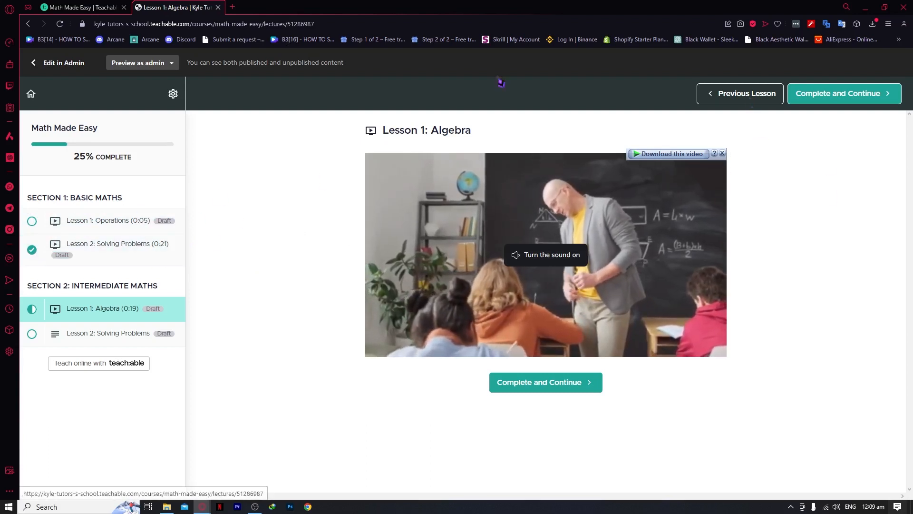
{"action": "left_click", "coordinate": [217, 7]}
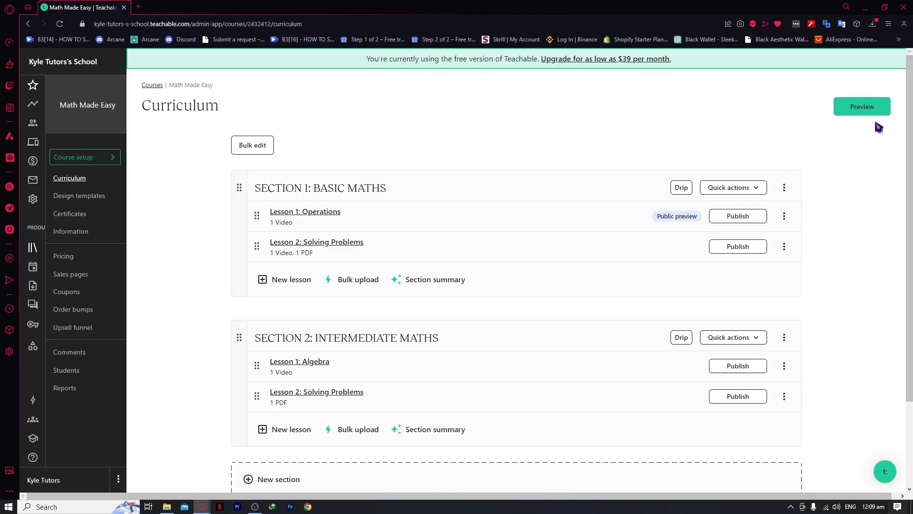
- Add a Text & Images block containing "yweuysedjsdjsdjsdj" to Lesson 1: Operations in Section 1 and save it
{"action": "left_click", "coordinate": [315, 213]}
{"action": "scroll", "coordinate": [408, 258], "scroll_direction": "down", "scroll_amount": 2}
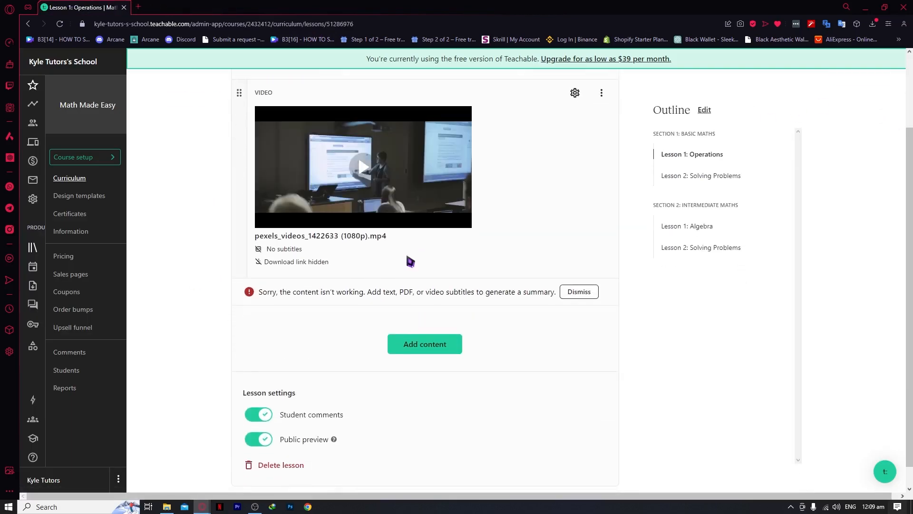
{"action": "left_click", "coordinate": [446, 343]}
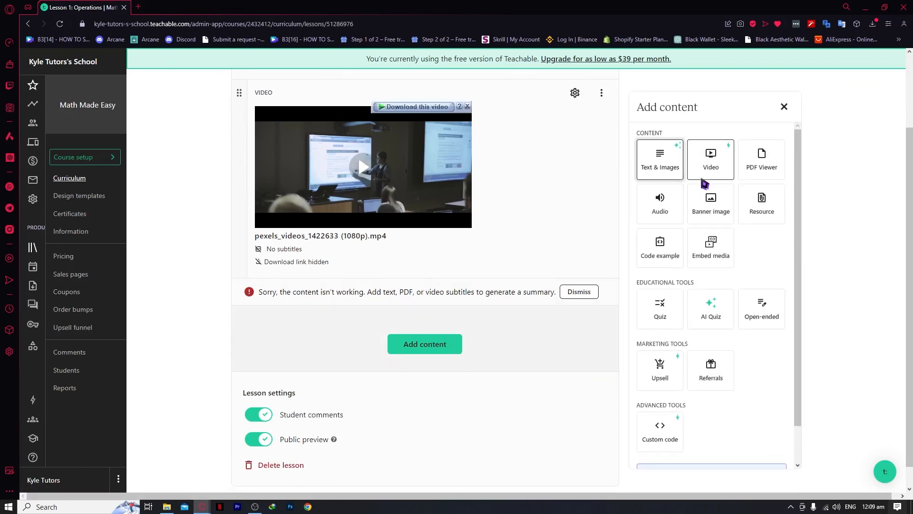
{"action": "left_click", "coordinate": [660, 167]}
{"action": "type", "text": "yweuysedjsdjsdjsdj"}
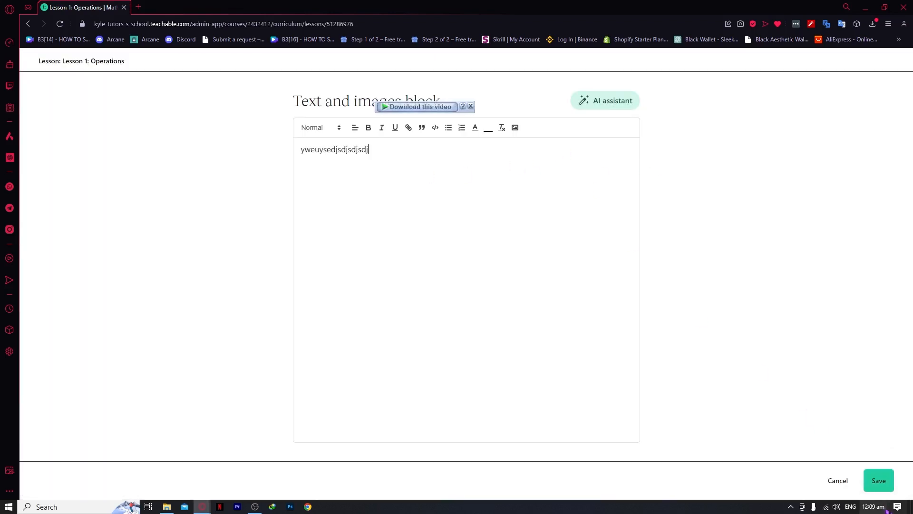
{"action": "left_click", "coordinate": [879, 484]}
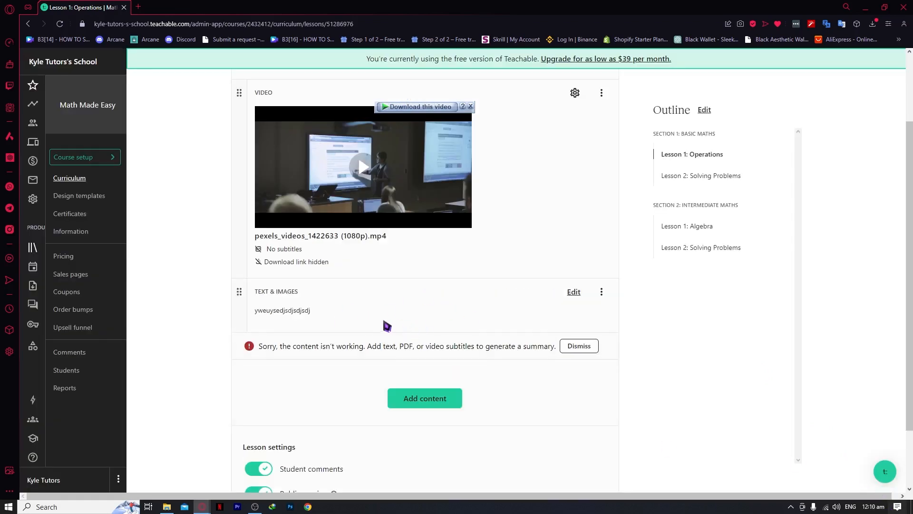
{"action": "scroll", "coordinate": [470, 172], "scroll_direction": "up", "scroll_amount": 1}
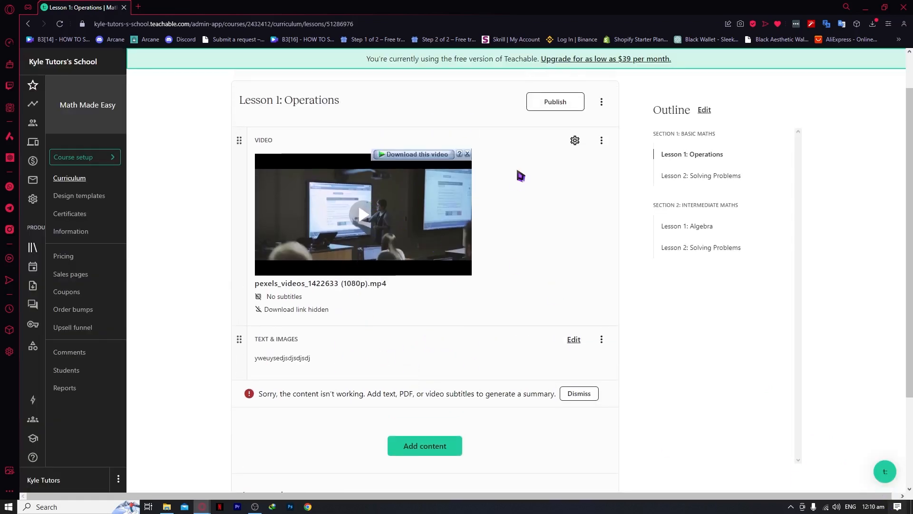
- Return to the Math Made Easy curriculum, open the course's design templates and examine the Simple and Colossal options
{"action": "scroll", "coordinate": [707, 345], "scroll_direction": "up", "scroll_amount": 1}
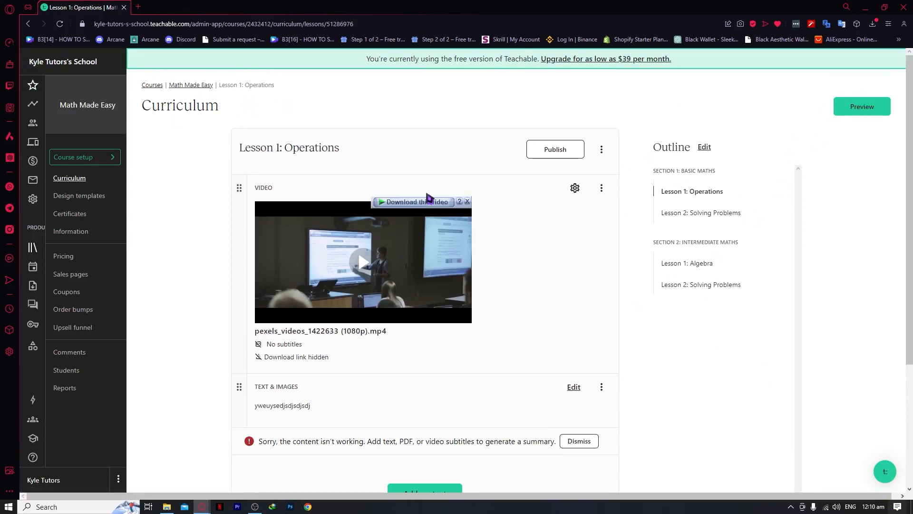
{"action": "left_click", "coordinate": [195, 87]}
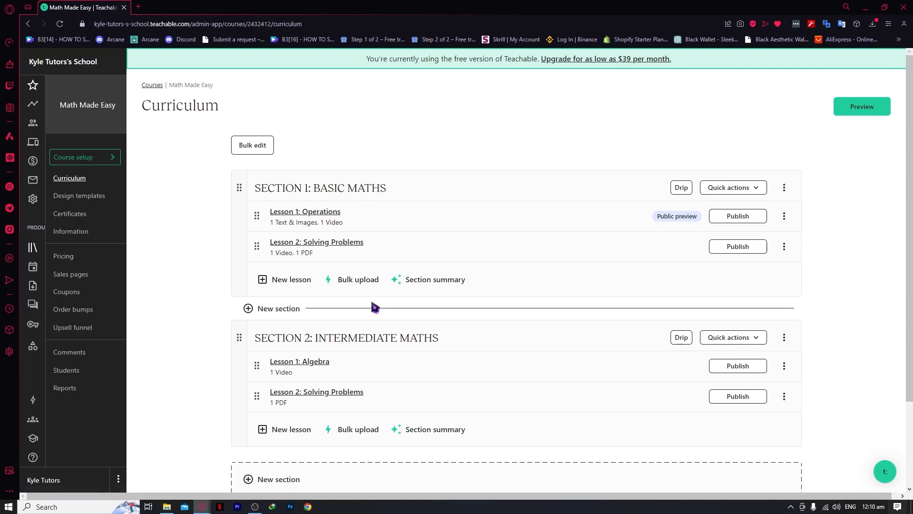
{"action": "left_click", "coordinate": [84, 204]}
{"action": "scroll", "coordinate": [376, 304], "scroll_direction": "down", "scroll_amount": 5}
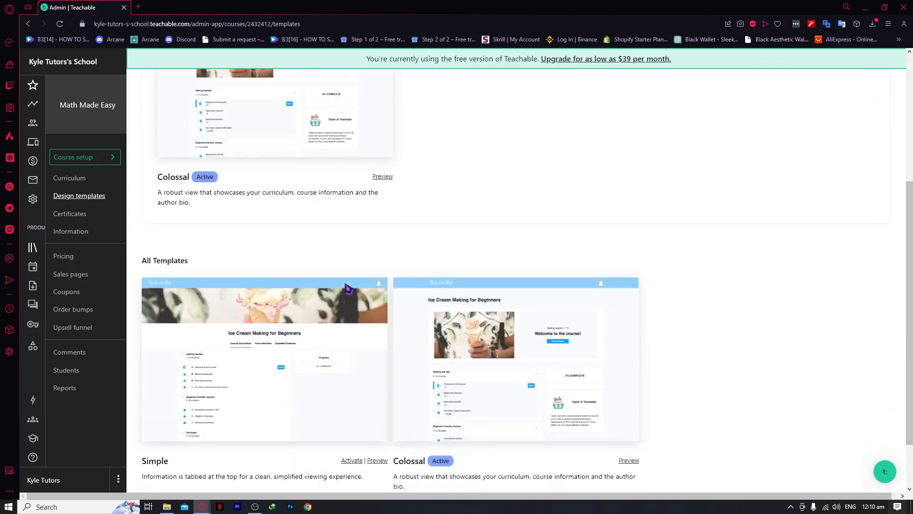
{"action": "scroll", "coordinate": [431, 333], "scroll_direction": "up", "scroll_amount": 2}
{"action": "scroll", "coordinate": [290, 353], "scroll_direction": "down", "scroll_amount": 1}
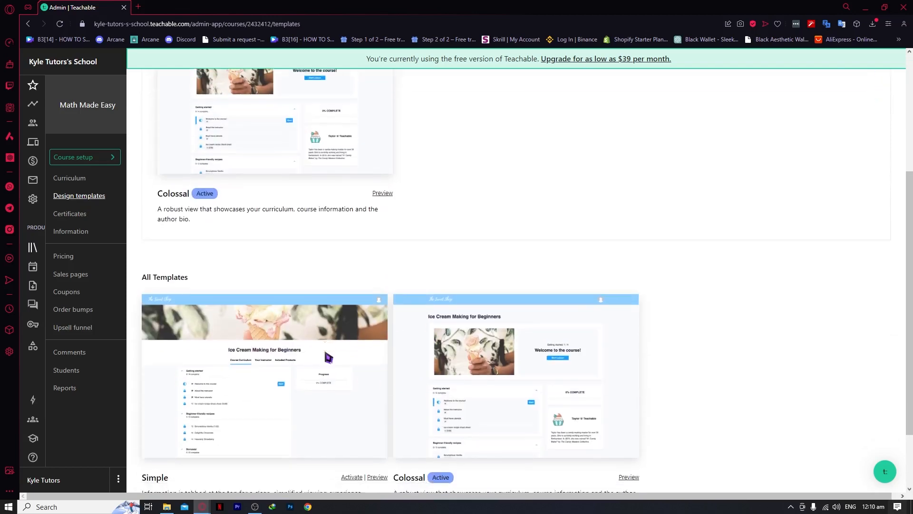
{"action": "scroll", "coordinate": [350, 446], "scroll_direction": "up", "scroll_amount": 3}
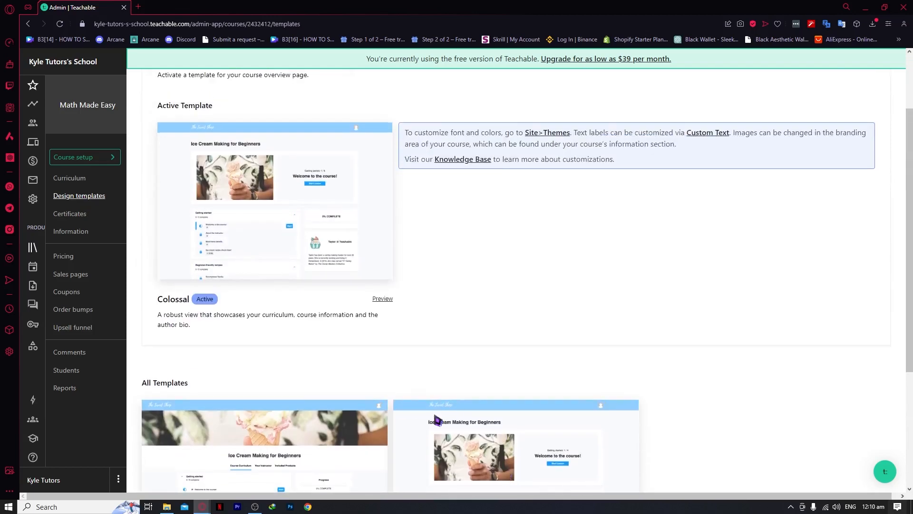
{"action": "scroll", "coordinate": [485, 422], "scroll_direction": "down", "scroll_amount": 4}
{"action": "scroll", "coordinate": [428, 380], "scroll_direction": "up", "scroll_amount": 4}
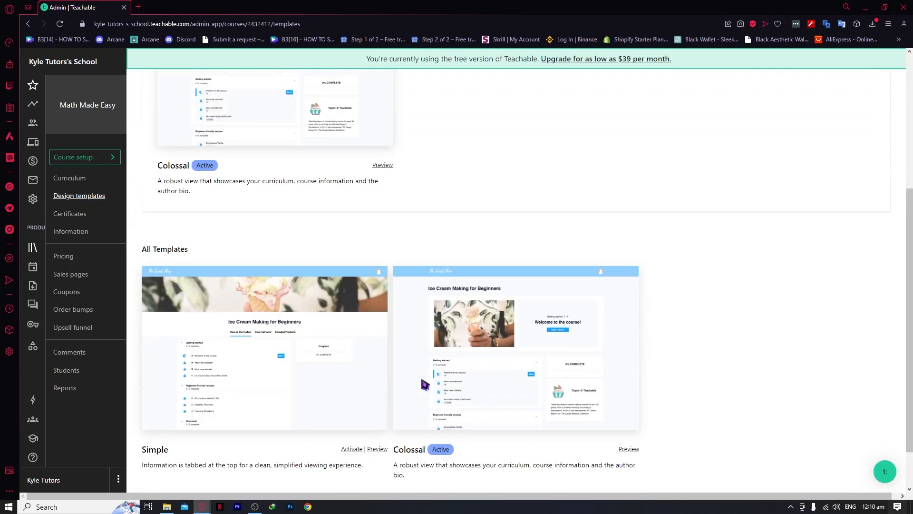
{"action": "scroll", "coordinate": [421, 394], "scroll_direction": "down", "scroll_amount": 4}
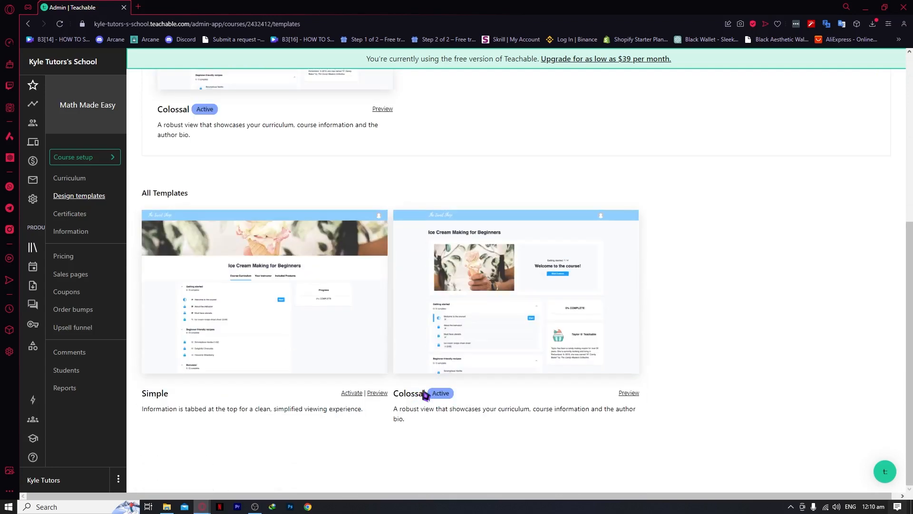
{"action": "scroll", "coordinate": [243, 297], "scroll_direction": "up", "scroll_amount": 3}
{"action": "scroll", "coordinate": [243, 222], "scroll_direction": "down", "scroll_amount": 3}
- Preview the course in the Simple template, close the preview and review the active template's customization notes
{"action": "left_click", "coordinate": [377, 393]}
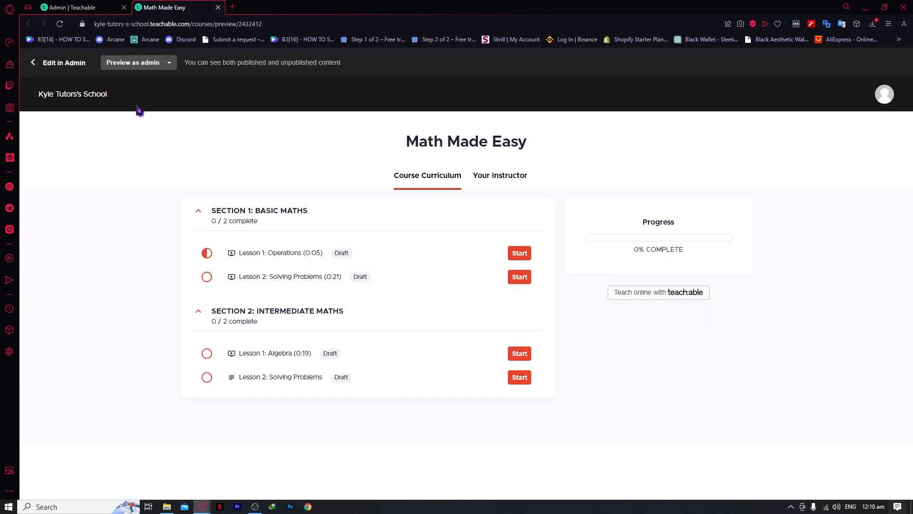
{"action": "left_click", "coordinate": [219, 8]}
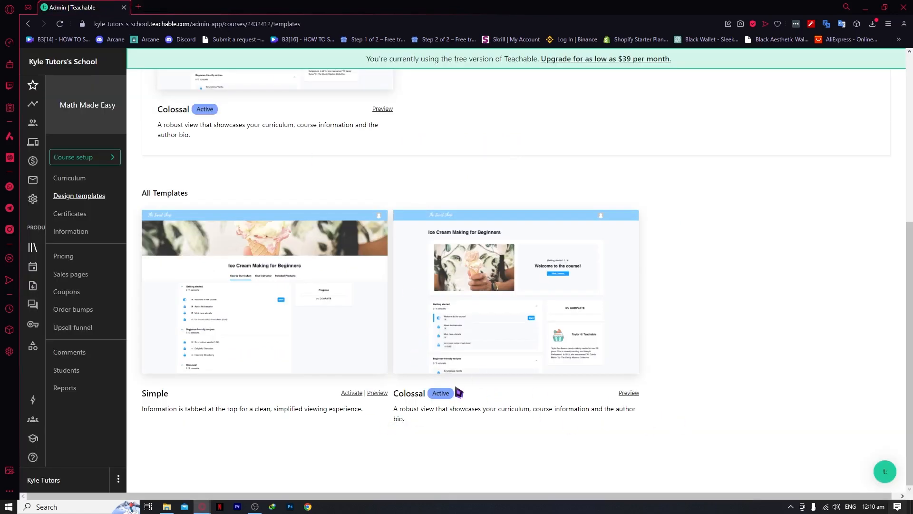
{"action": "scroll", "coordinate": [444, 347], "scroll_direction": "up", "scroll_amount": 6}
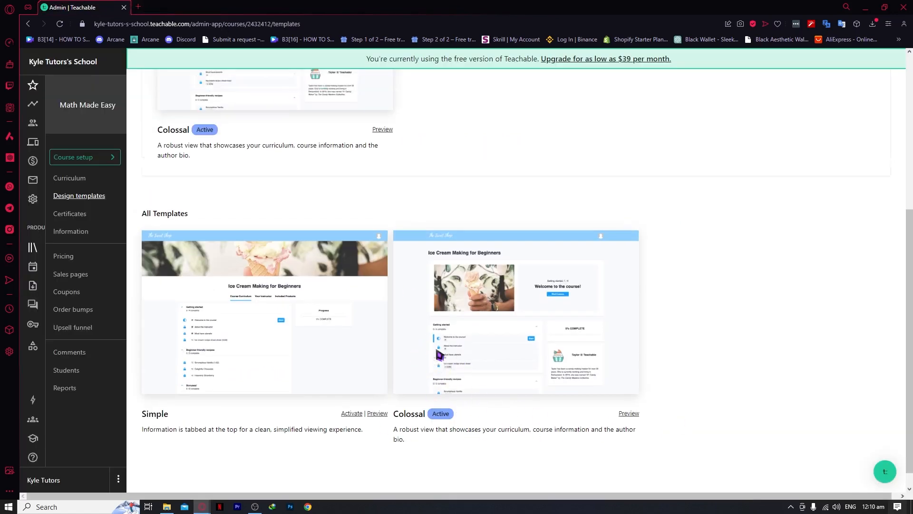
{"action": "scroll", "coordinate": [426, 352], "scroll_direction": "down", "scroll_amount": 3}
{"action": "scroll", "coordinate": [442, 354], "scroll_direction": "up", "scroll_amount": 3}
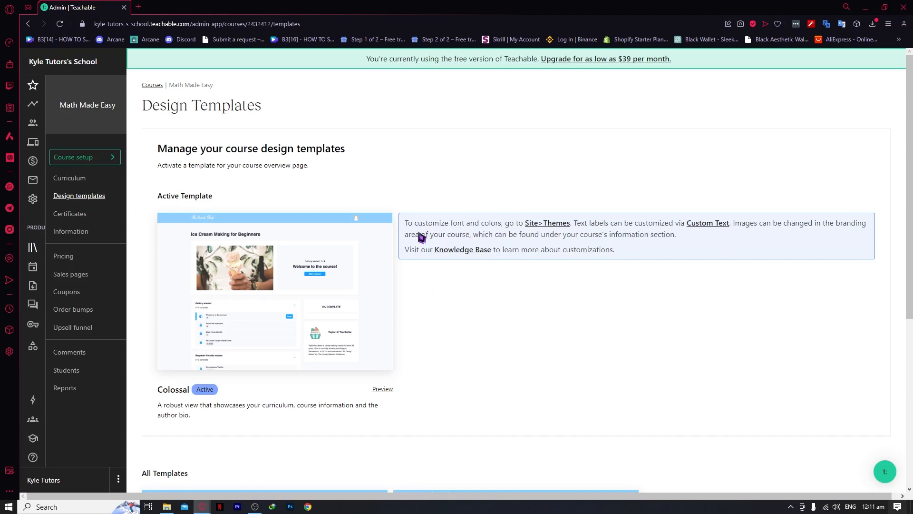
- Open the school's site theme settings and upload the downloaded grey sneaker photo as the logo
{"action": "left_click", "coordinate": [550, 225]}
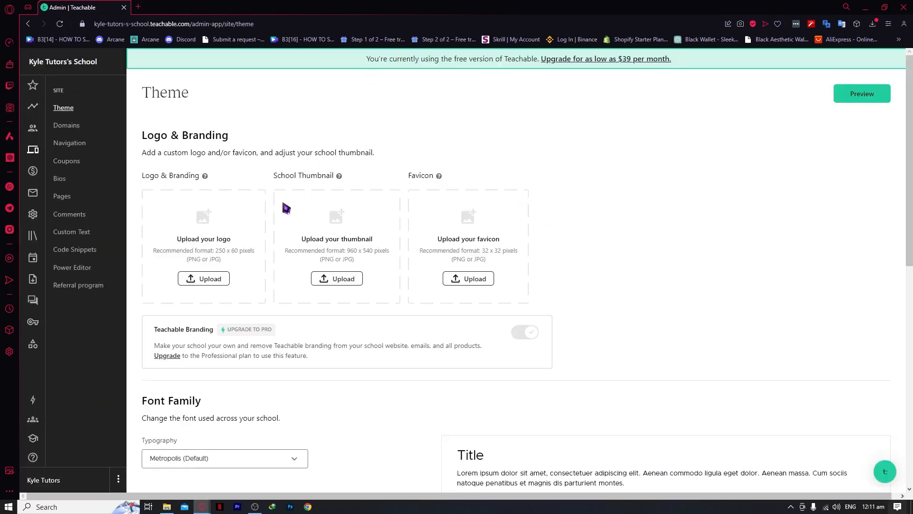
{"action": "left_click", "coordinate": [203, 283]}
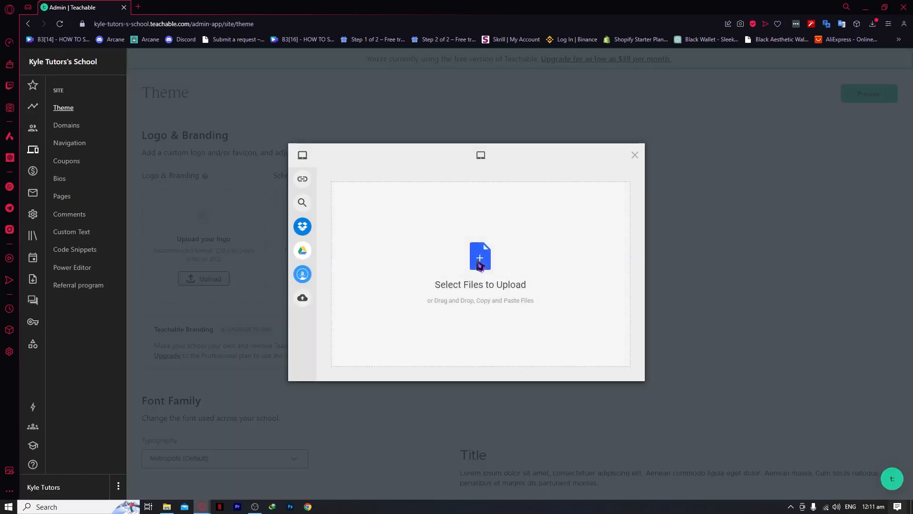
{"action": "left_click", "coordinate": [479, 265]}
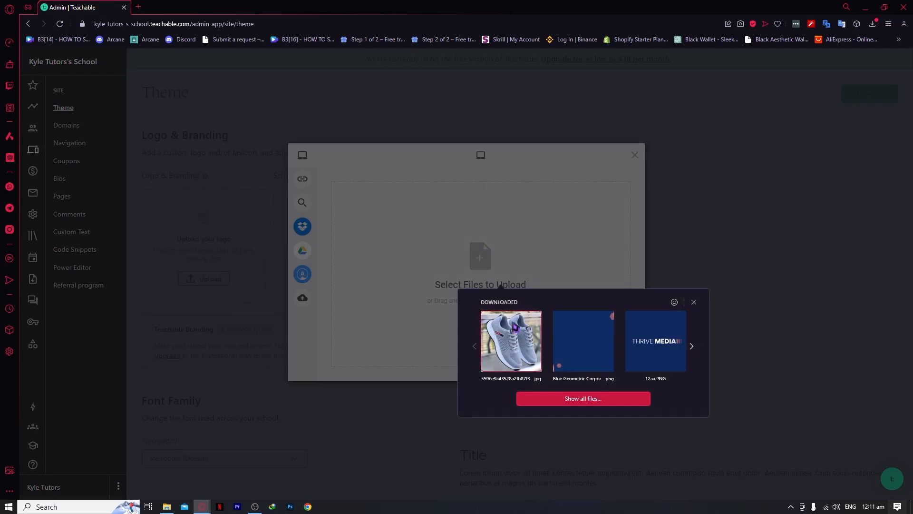
{"action": "left_click", "coordinate": [514, 324]}
{"action": "left_click", "coordinate": [601, 366]}
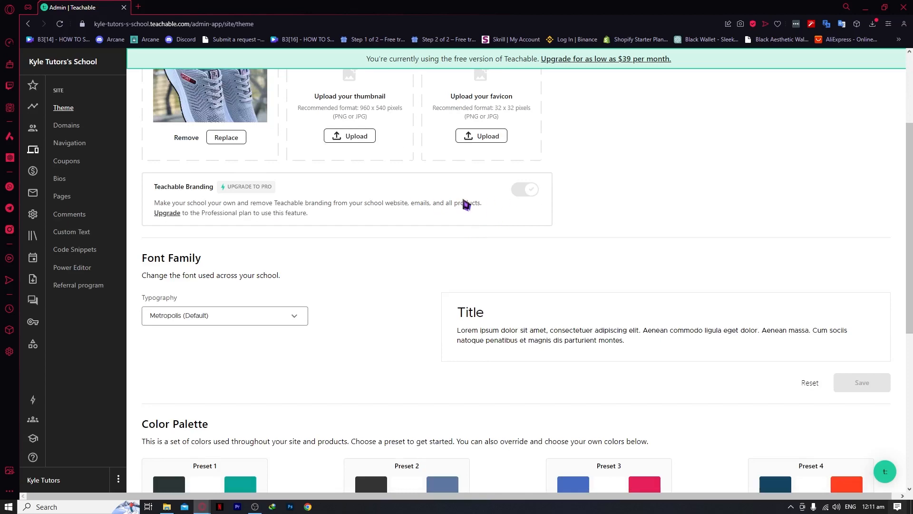
{"action": "left_click", "coordinate": [245, 315]}
{"action": "scroll", "coordinate": [261, 371], "scroll_direction": "down", "scroll_amount": 5}
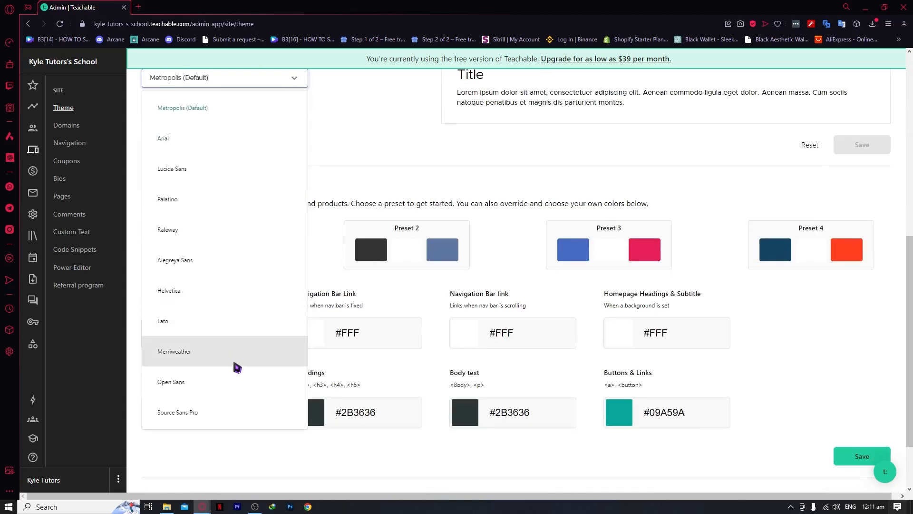
{"action": "key", "text": "Escape"}
{"action": "scroll", "coordinate": [221, 303], "scroll_direction": "up", "scroll_amount": 2}
{"action": "scroll", "coordinate": [235, 184], "scroll_direction": "up", "scroll_amount": 2}
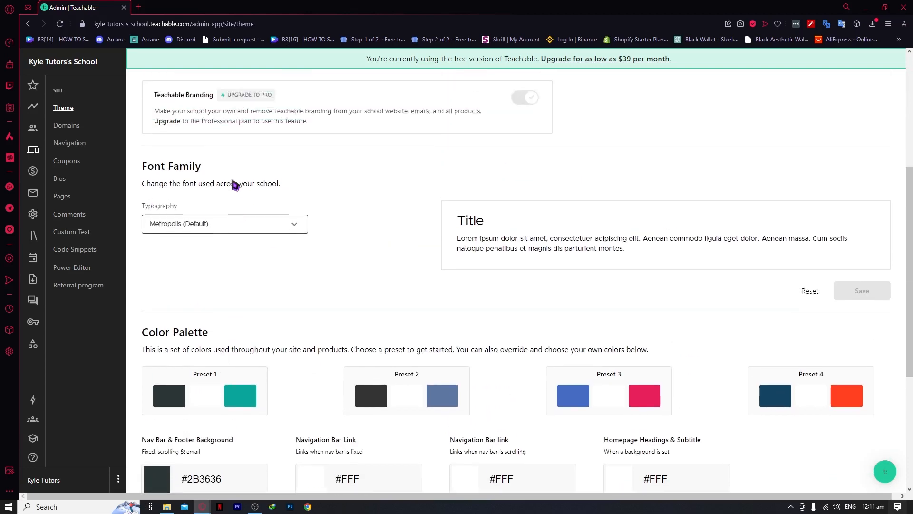
- Try Arial as the school's typography, choose Open Sans instead and save the font change
{"action": "left_click", "coordinate": [238, 269]}
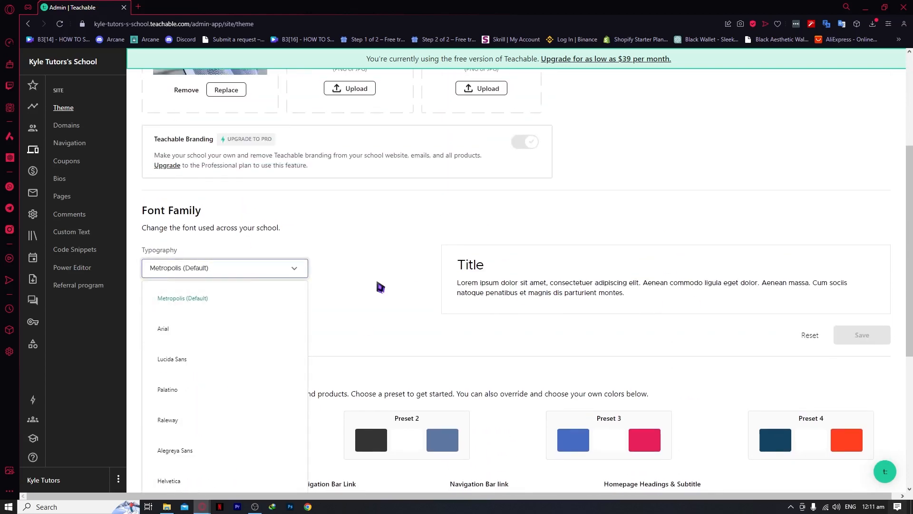
{"action": "left_click", "coordinate": [235, 330]}
{"action": "left_click", "coordinate": [279, 272]}
{"action": "scroll", "coordinate": [245, 369], "scroll_direction": "down", "scroll_amount": 2}
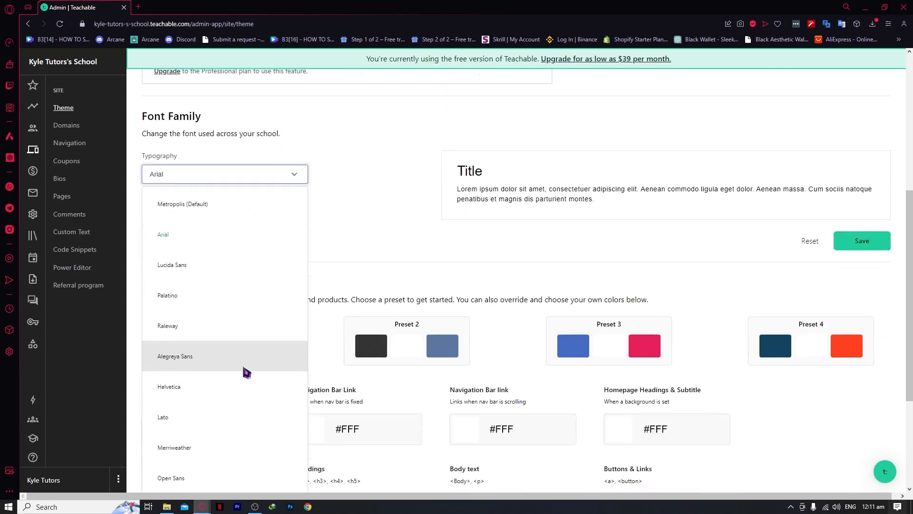
{"action": "scroll", "coordinate": [174, 383], "scroll_direction": "down", "scroll_amount": 2}
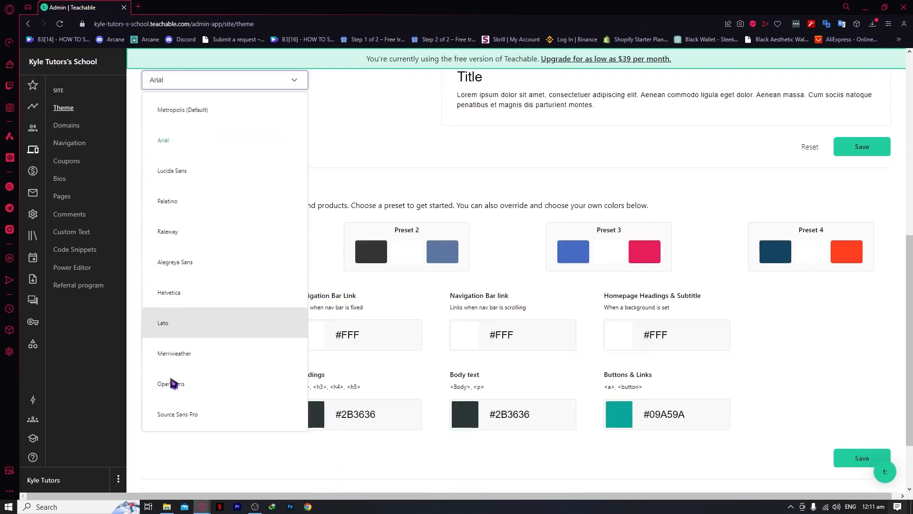
{"action": "left_click", "coordinate": [200, 378]}
{"action": "scroll", "coordinate": [237, 326], "scroll_direction": "up", "scroll_amount": 2}
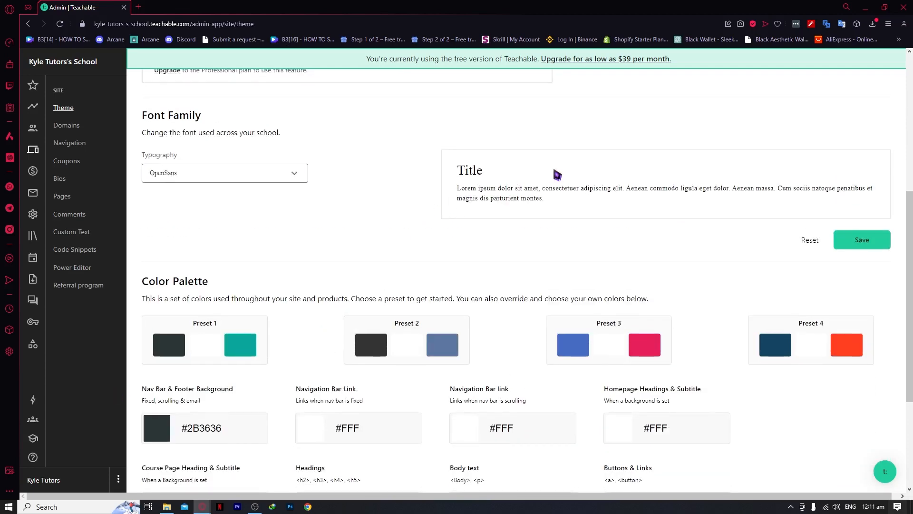
{"action": "left_click", "coordinate": [854, 233]}
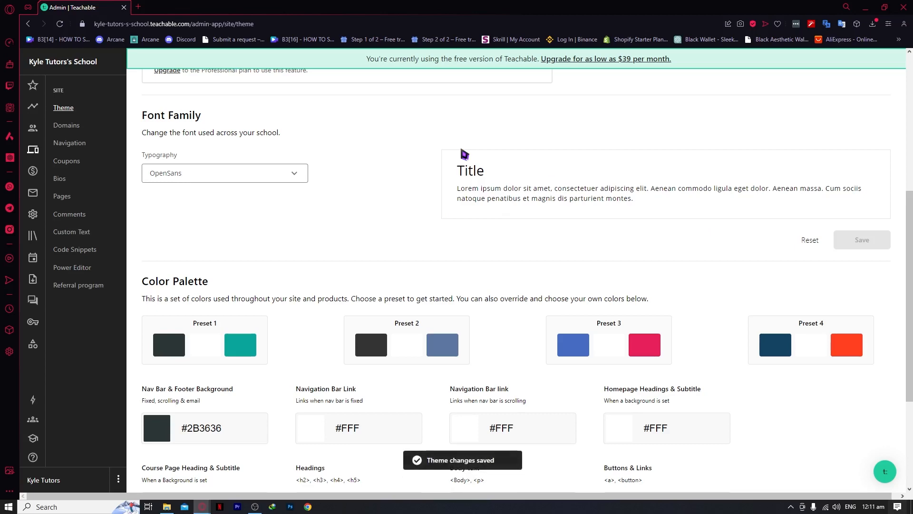
- Preview the public school site to check the uploaded logo and font, and return to the theme settings
{"action": "scroll", "coordinate": [358, 285], "scroll_direction": "down", "scroll_amount": 2}
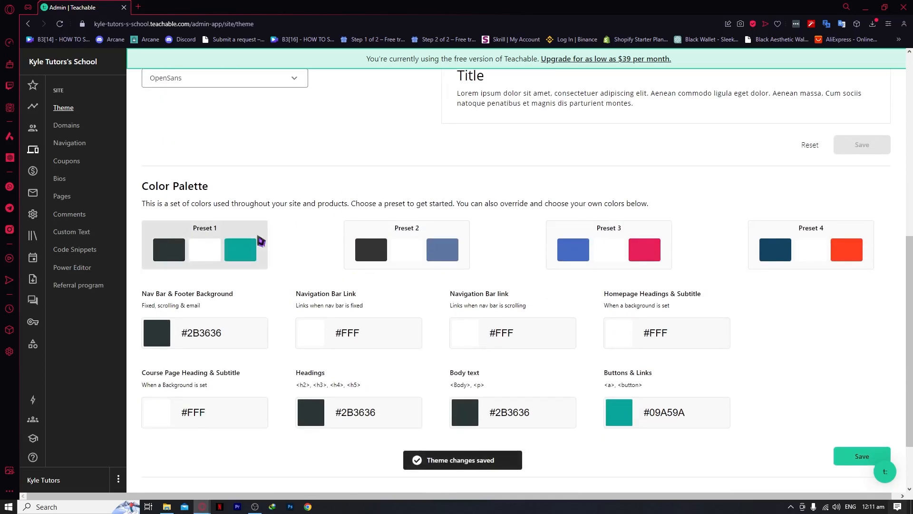
{"action": "scroll", "coordinate": [345, 259], "scroll_direction": "up", "scroll_amount": 8}
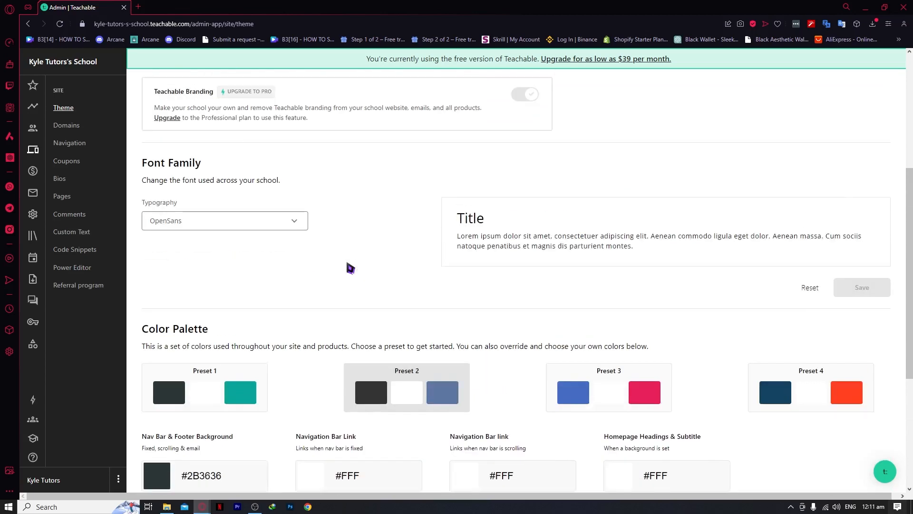
{"action": "left_click", "coordinate": [858, 93]}
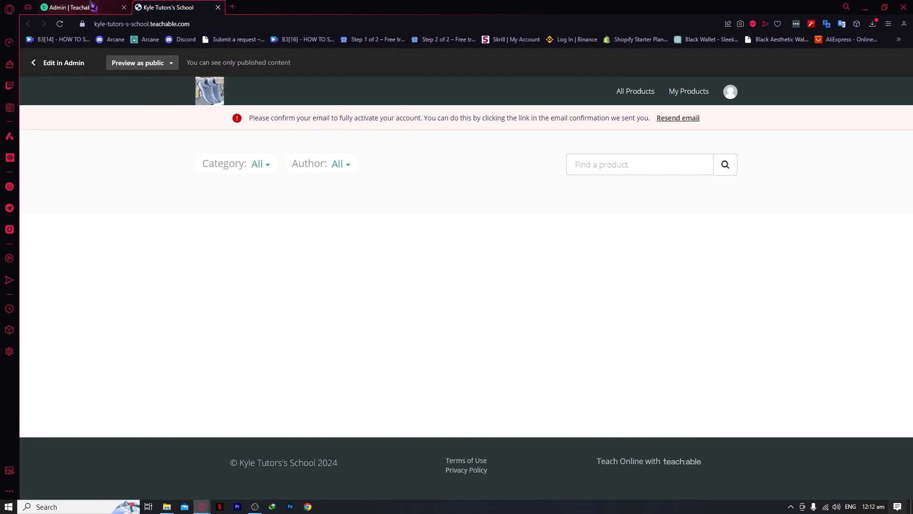
{"action": "left_click", "coordinate": [76, 7]}
- Apply the Preset 4 color palette to the school theme and save it
{"action": "scroll", "coordinate": [411, 326], "scroll_direction": "down", "scroll_amount": 8}
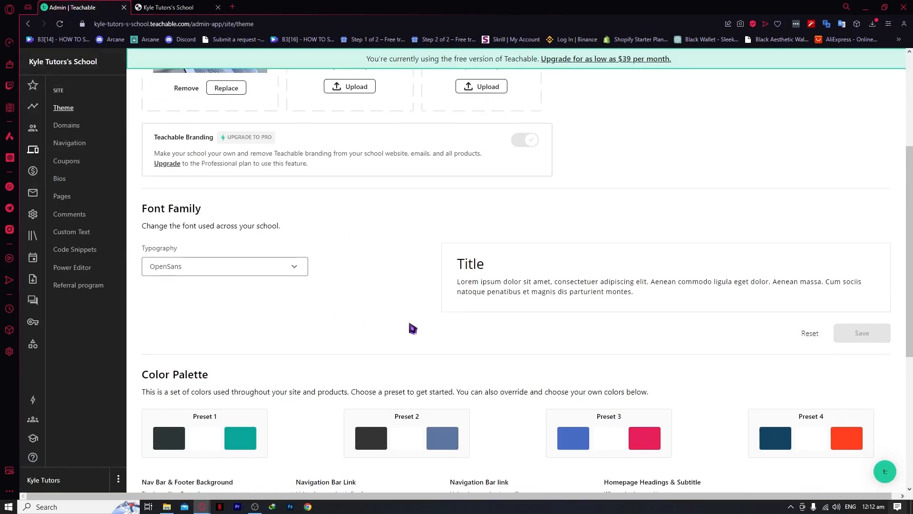
{"action": "scroll", "coordinate": [425, 321], "scroll_direction": "down", "scroll_amount": 3}
{"action": "scroll", "coordinate": [360, 291], "scroll_direction": "up", "scroll_amount": 1}
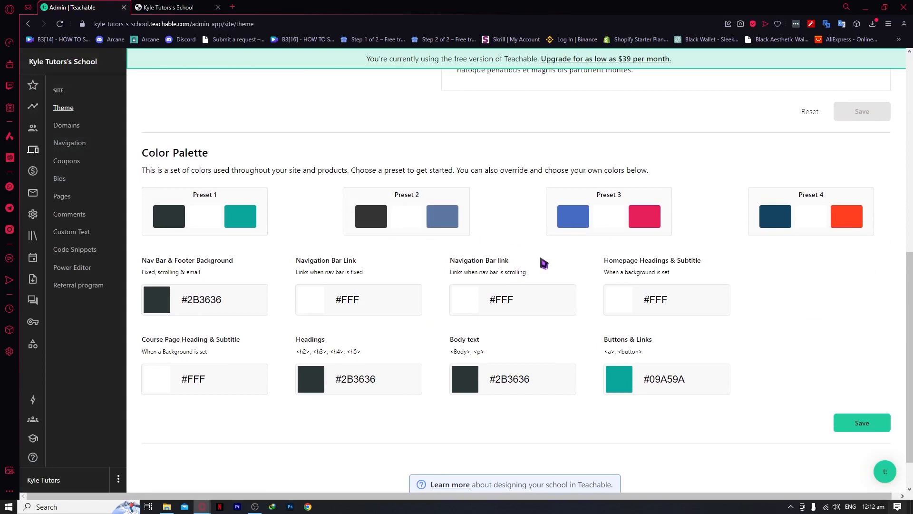
{"action": "left_click", "coordinate": [807, 220]}
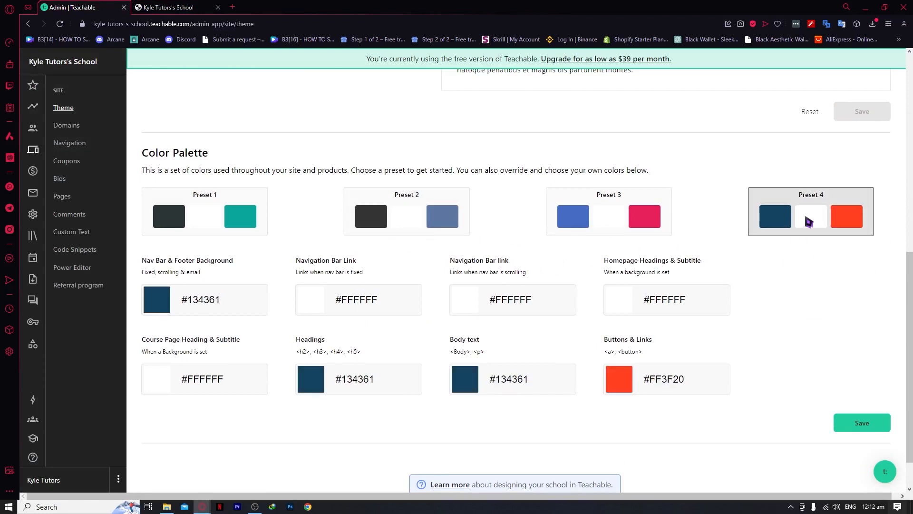
{"action": "left_click", "coordinate": [860, 424]}
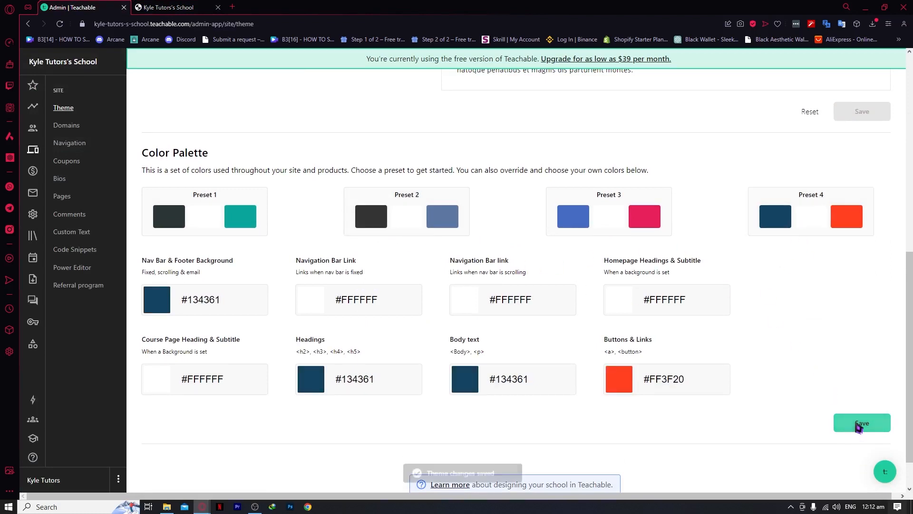
- Preview the public school site with the Preset 4 colors and compare it with the theme's individual color settings
{"action": "scroll", "coordinate": [733, 380], "scroll_direction": "up", "scroll_amount": 8}
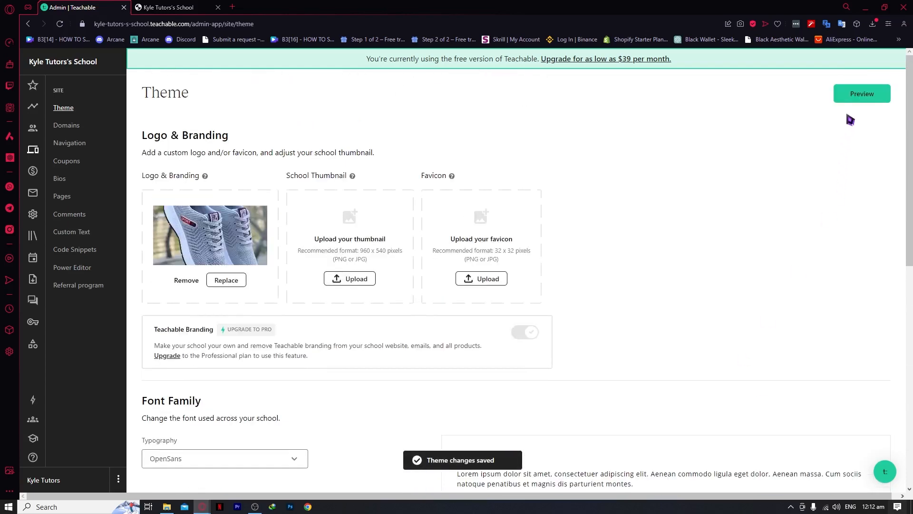
{"action": "left_click", "coordinate": [862, 94]}
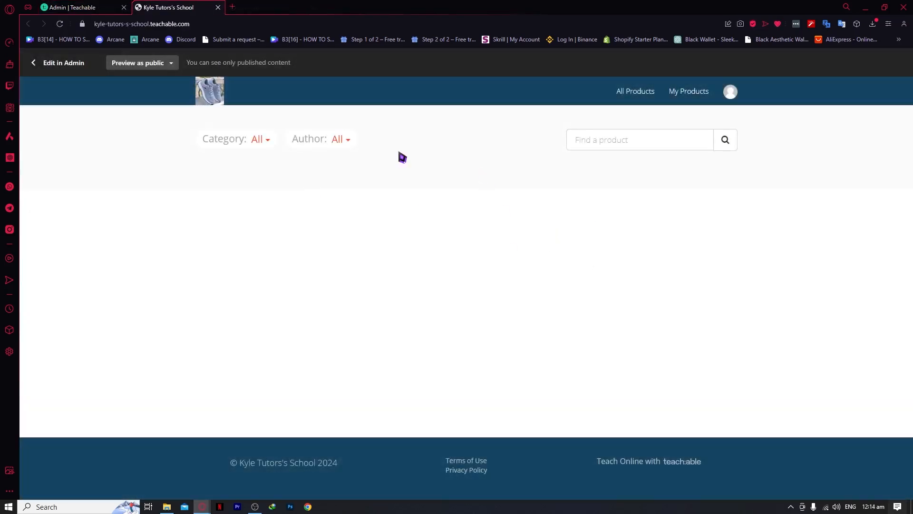
{"action": "left_click", "coordinate": [115, 7]}
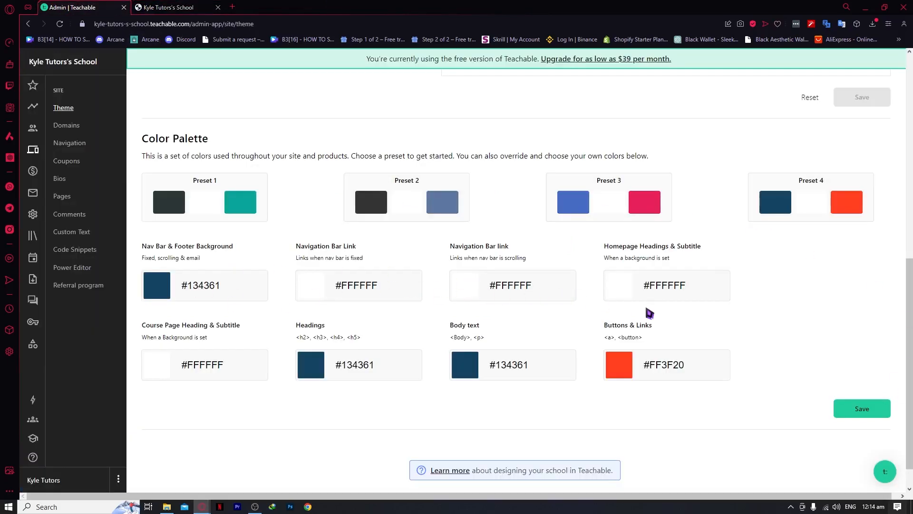
{"action": "left_click", "coordinate": [183, 7]}
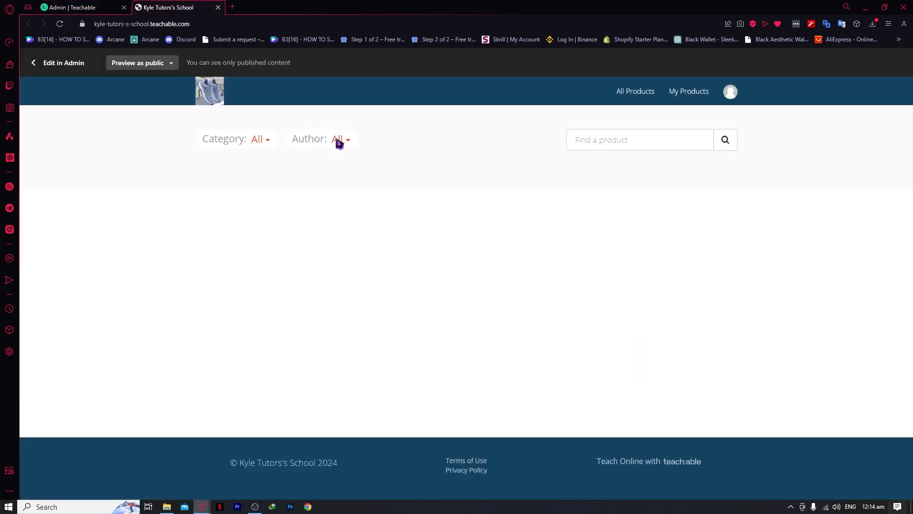
{"action": "left_click", "coordinate": [88, 7]}
- Change the theme's Buttons & Links color to bright green #00FF30 and save the color palette
{"action": "left_click", "coordinate": [626, 368]}
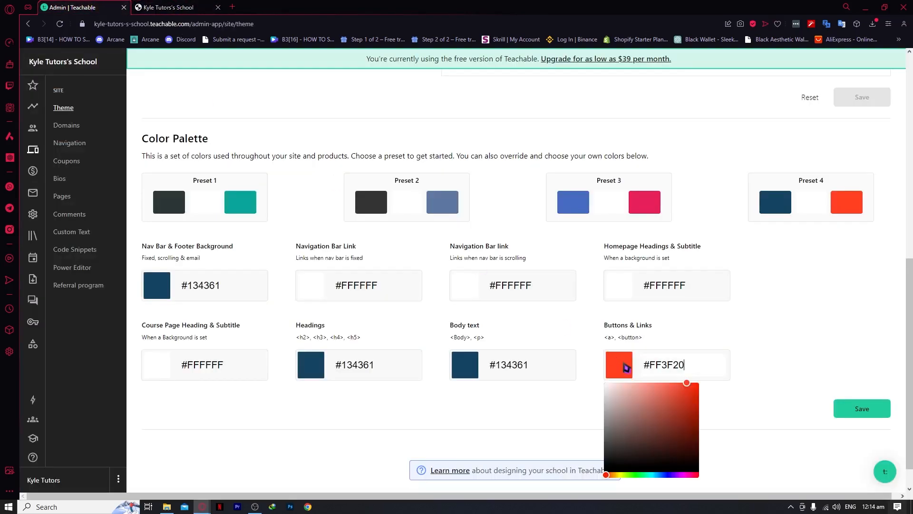
{"action": "scroll", "coordinate": [674, 405], "scroll_direction": "down", "scroll_amount": 1}
{"action": "left_click", "coordinate": [639, 441]}
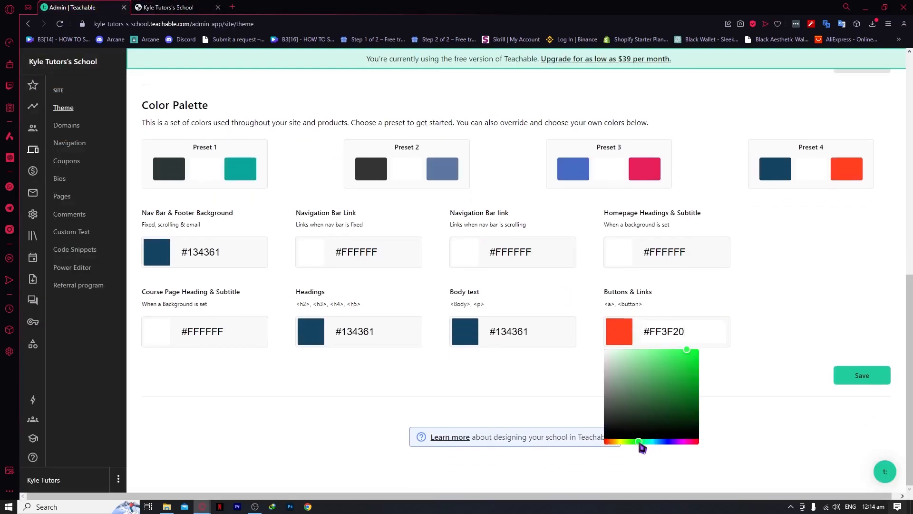
{"action": "left_click_drag", "start_coordinate": [687, 352], "coordinate": [714, 334]}
{"action": "left_click", "coordinate": [777, 364]}
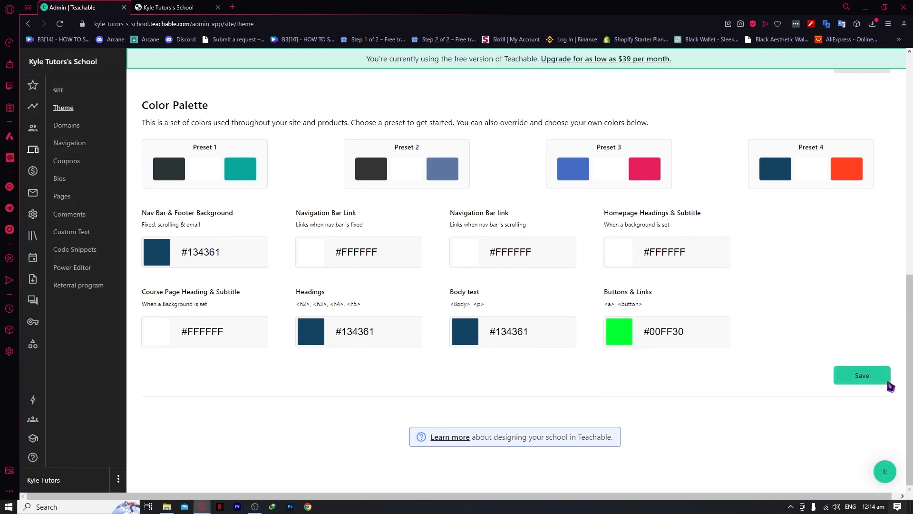
{"action": "left_click", "coordinate": [876, 378]}
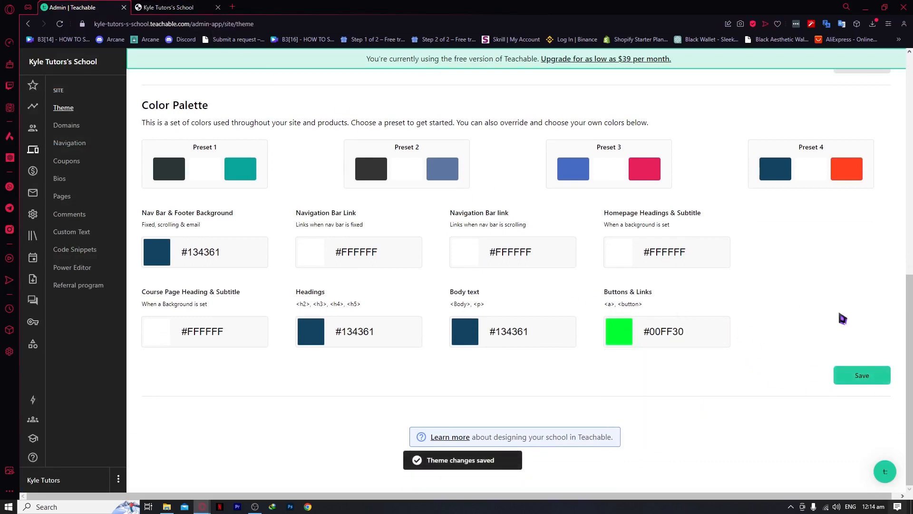
{"action": "left_click", "coordinate": [863, 376]}
- Preview the public school site to check the new link color, close the preview and look over the theme settings
{"action": "scroll", "coordinate": [603, 194], "scroll_direction": "up", "scroll_amount": 10}
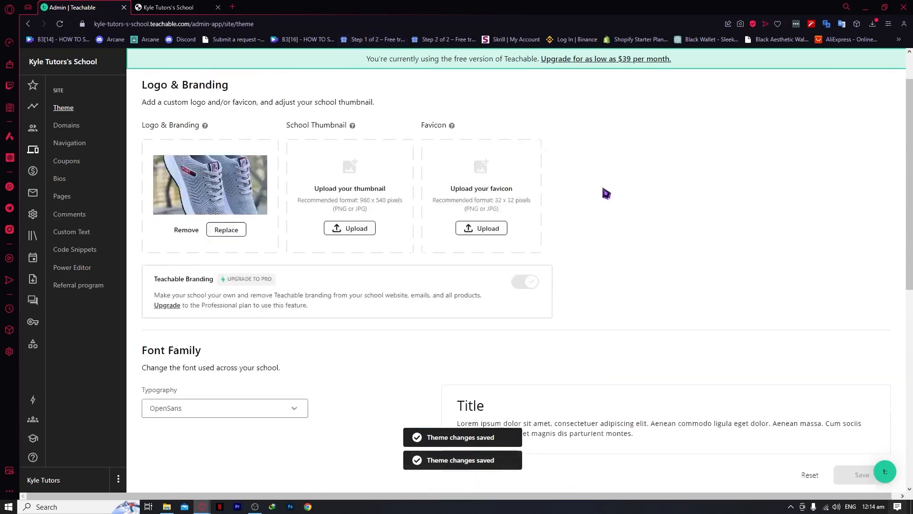
{"action": "left_click", "coordinate": [878, 98]}
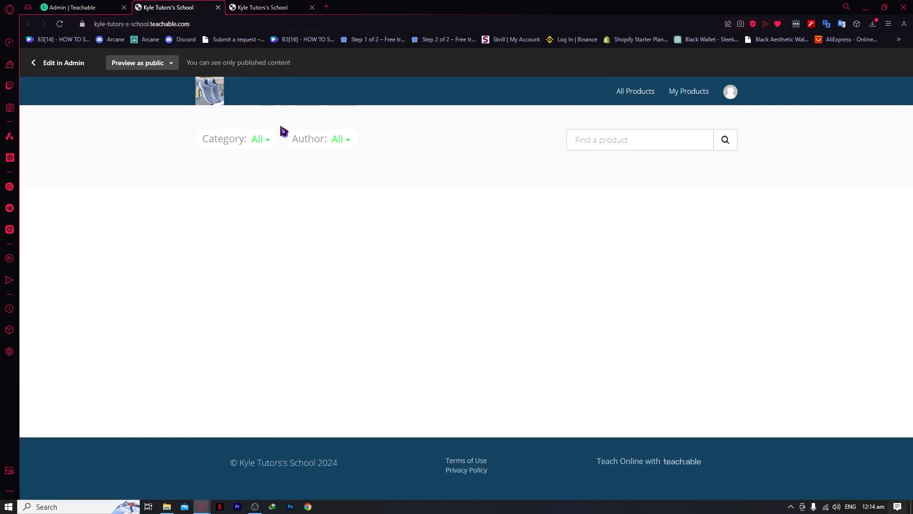
{"action": "left_click", "coordinate": [217, 7]}
{"action": "left_click", "coordinate": [218, 7]}
{"action": "scroll", "coordinate": [523, 257], "scroll_direction": "down", "scroll_amount": 4}
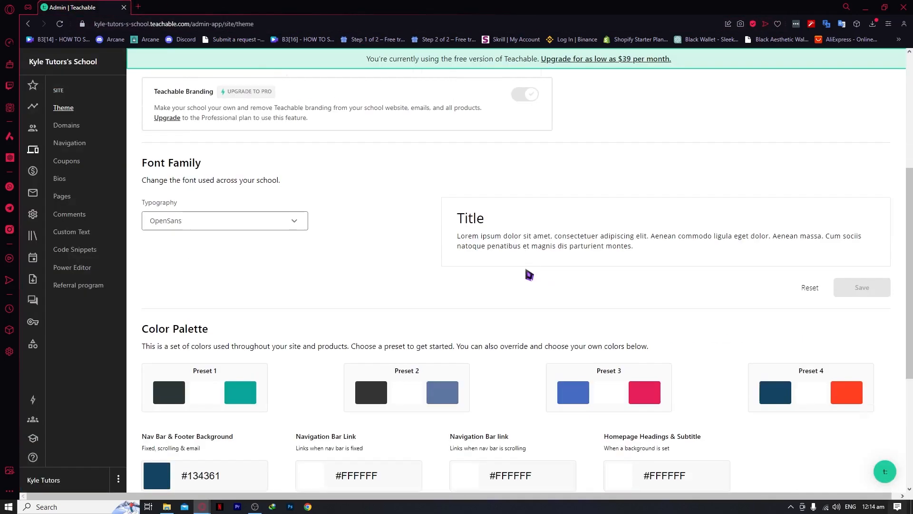
{"action": "scroll", "coordinate": [527, 287], "scroll_direction": "down", "scroll_amount": 5}
{"action": "scroll", "coordinate": [543, 308], "scroll_direction": "up", "scroll_amount": 10}
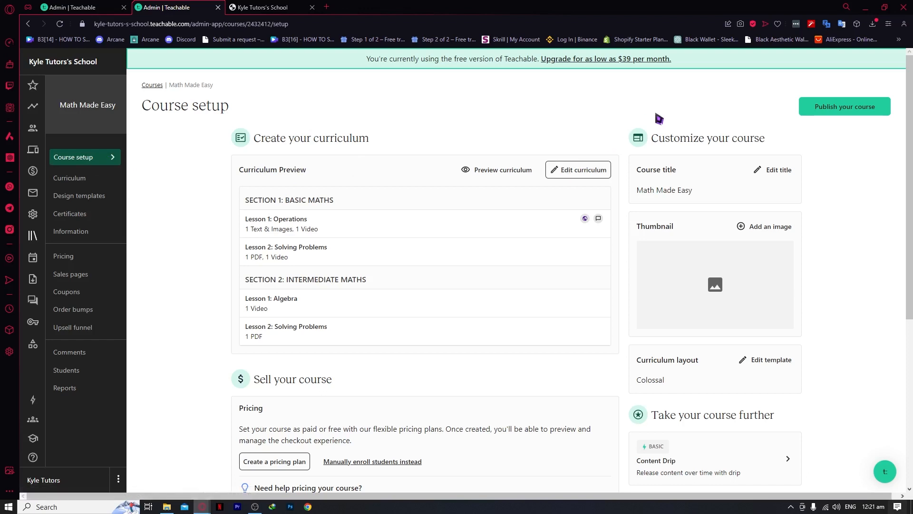
- Review the Math Made Easy course setup page, including its curriculum, thumbnail, curriculum layout and pricing sections
{"action": "scroll", "coordinate": [656, 179], "scroll_direction": "down", "scroll_amount": 1}
{"action": "scroll", "coordinate": [688, 173], "scroll_direction": "up", "scroll_amount": 1}
{"action": "scroll", "coordinate": [685, 196], "scroll_direction": "down", "scroll_amount": 1}
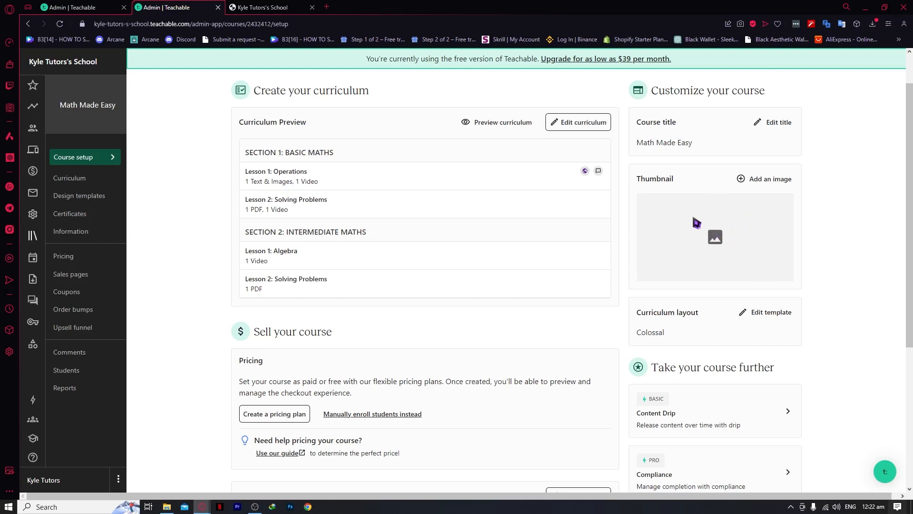
{"action": "scroll", "coordinate": [717, 256], "scroll_direction": "down", "scroll_amount": 2}
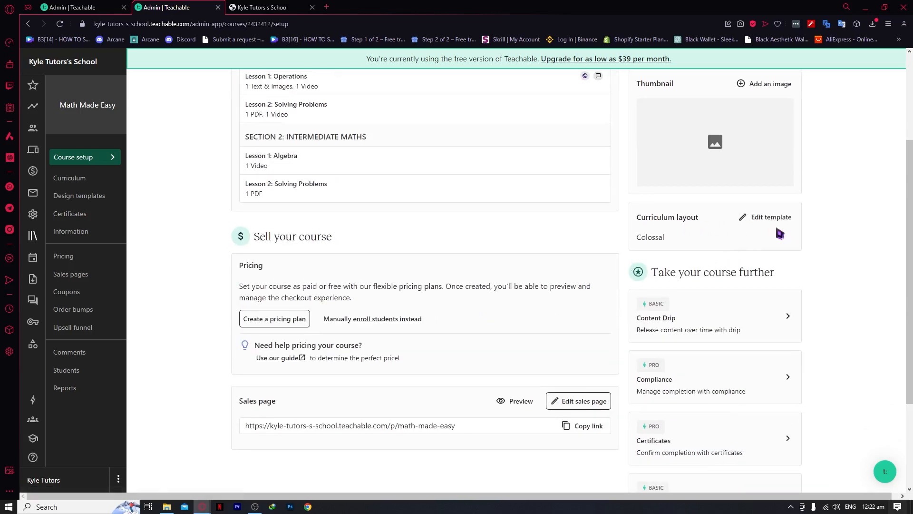
{"action": "scroll", "coordinate": [648, 257], "scroll_direction": "up", "scroll_amount": 1}
{"action": "scroll", "coordinate": [623, 241], "scroll_direction": "up", "scroll_amount": 3}
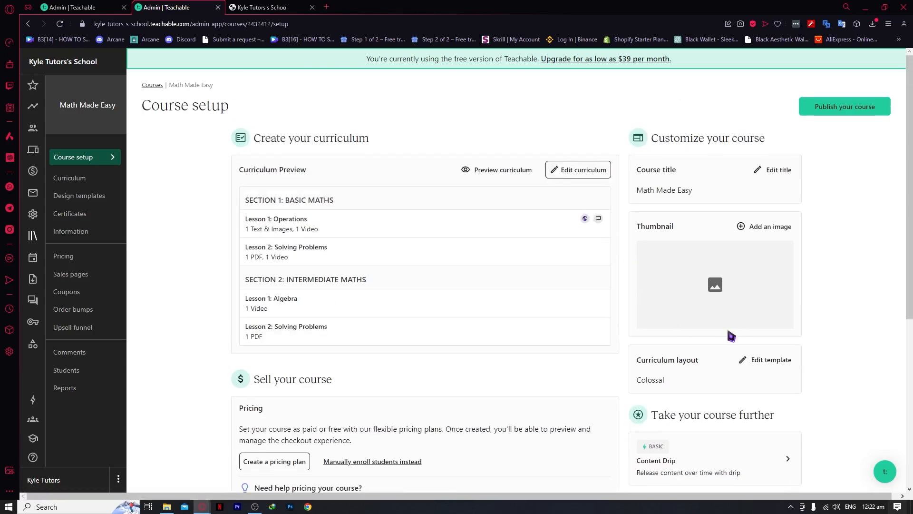
{"action": "scroll", "coordinate": [649, 395], "scroll_direction": "down", "scroll_amount": 1}
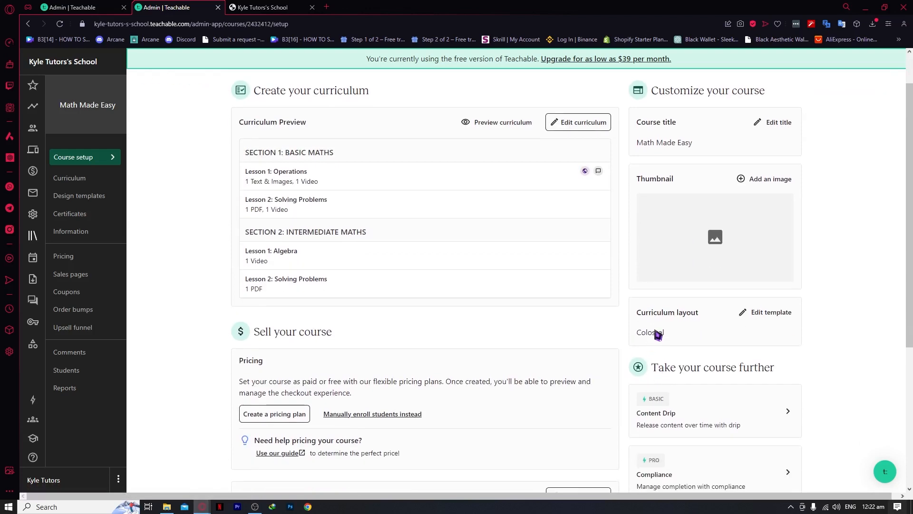
{"action": "scroll", "coordinate": [657, 333], "scroll_direction": "down", "scroll_amount": 2}
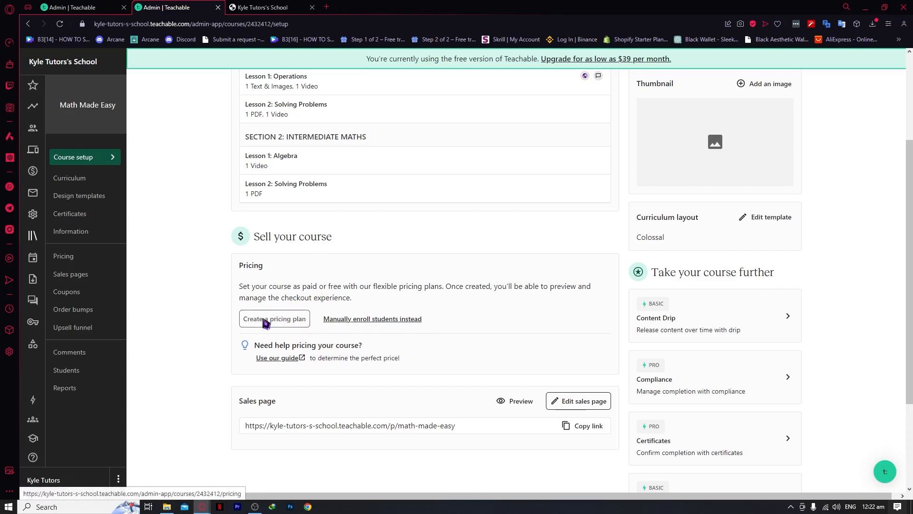
- Start a one-time purchase pricing plan for the Math Made Easy course with a price of 99 USD
{"action": "left_click", "coordinate": [269, 324]}
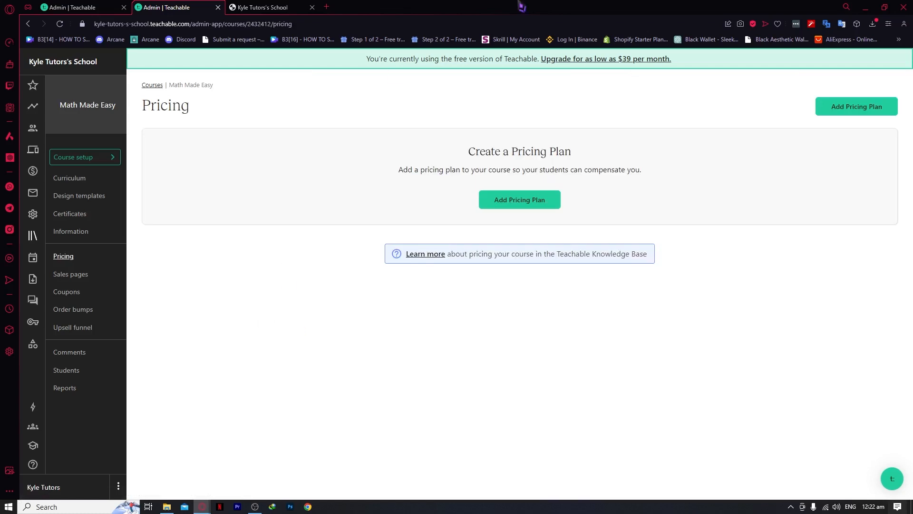
{"action": "left_click", "coordinate": [536, 201]}
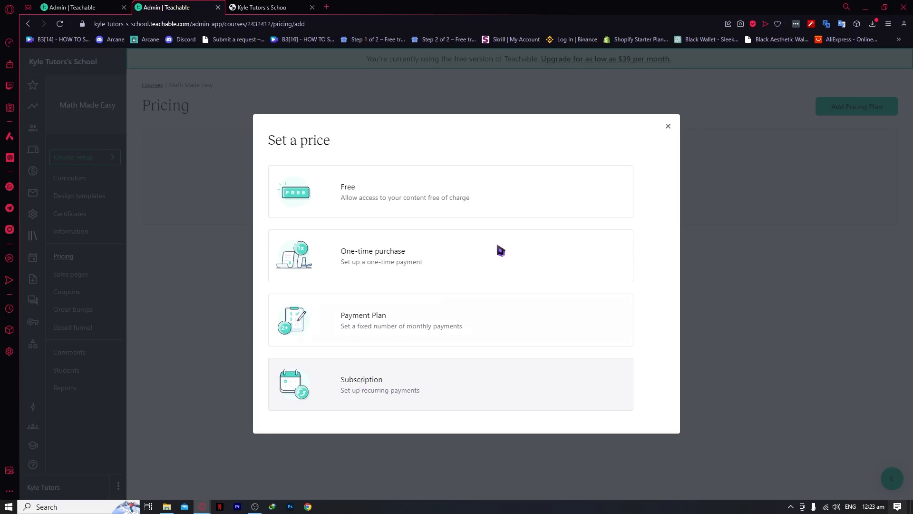
{"action": "left_click", "coordinate": [361, 251]}
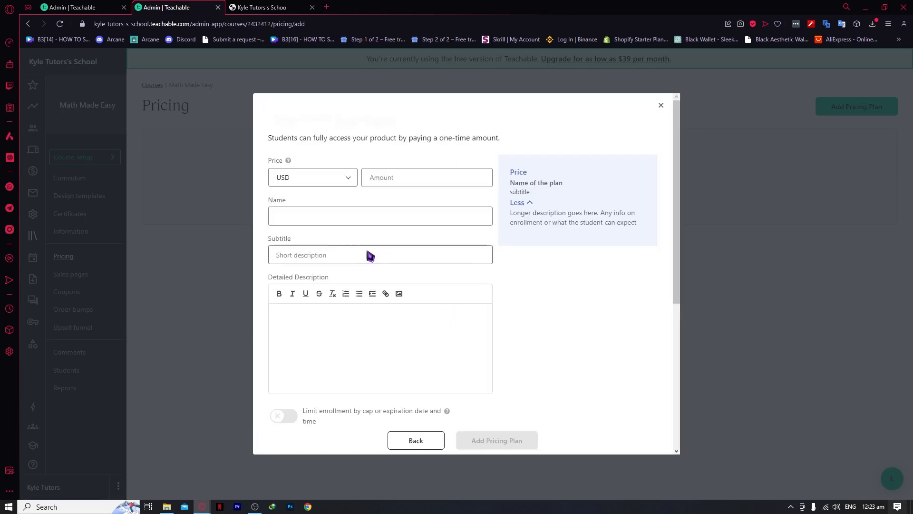
{"action": "left_click", "coordinate": [320, 184]}
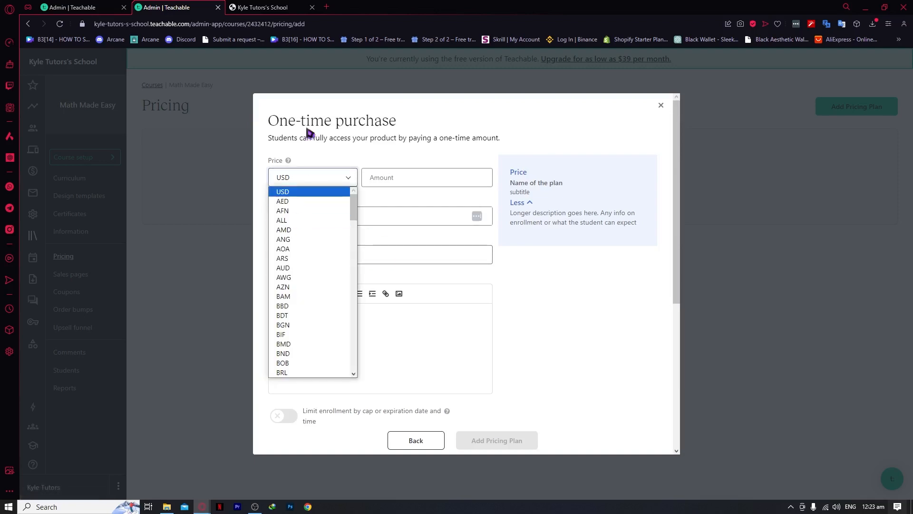
{"action": "left_click", "coordinate": [311, 192]}
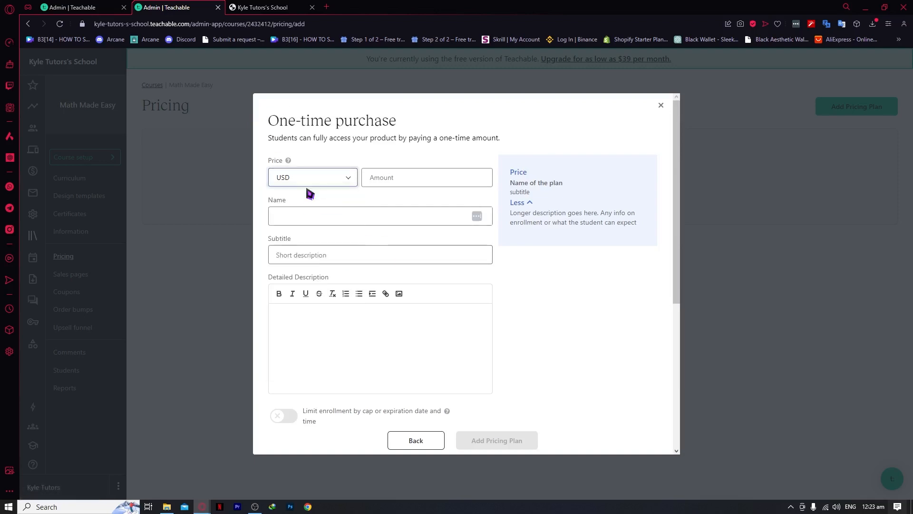
{"action": "left_click", "coordinate": [436, 185]}
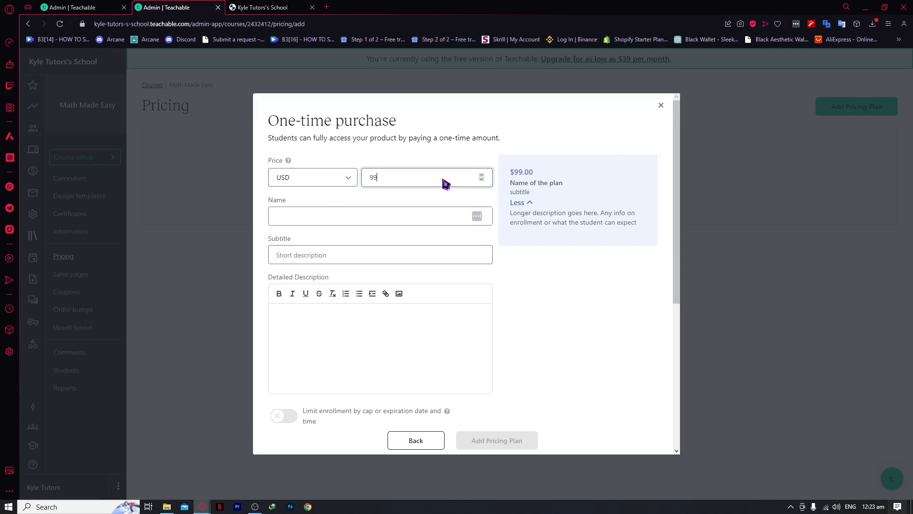
- Name the pricing plan "MATH MADE EASY COURSE"
{"action": "left_click", "coordinate": [393, 220]}
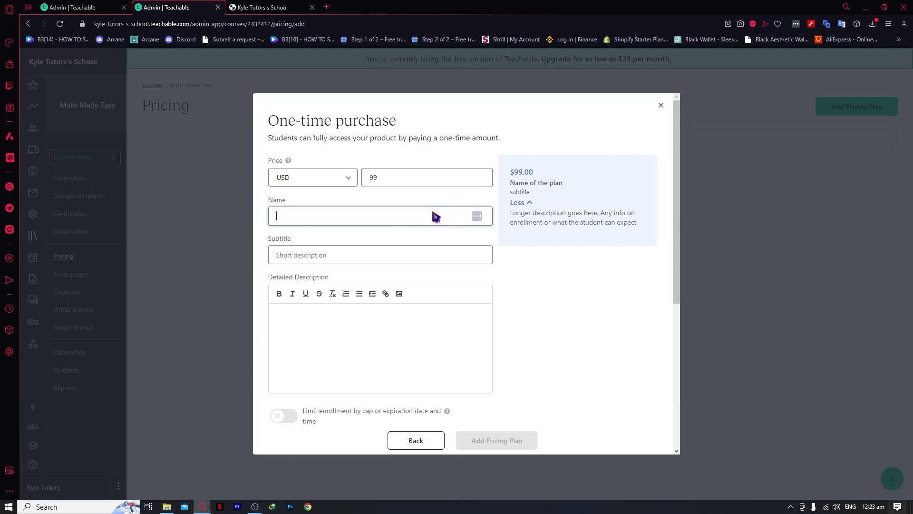
{"action": "type", "text": "OURSE"}
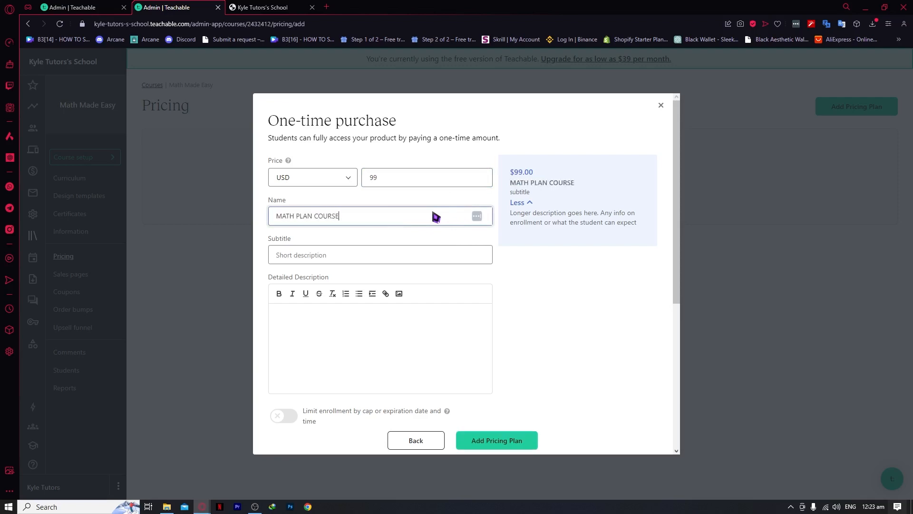
{"action": "left_click", "coordinate": [375, 252]}
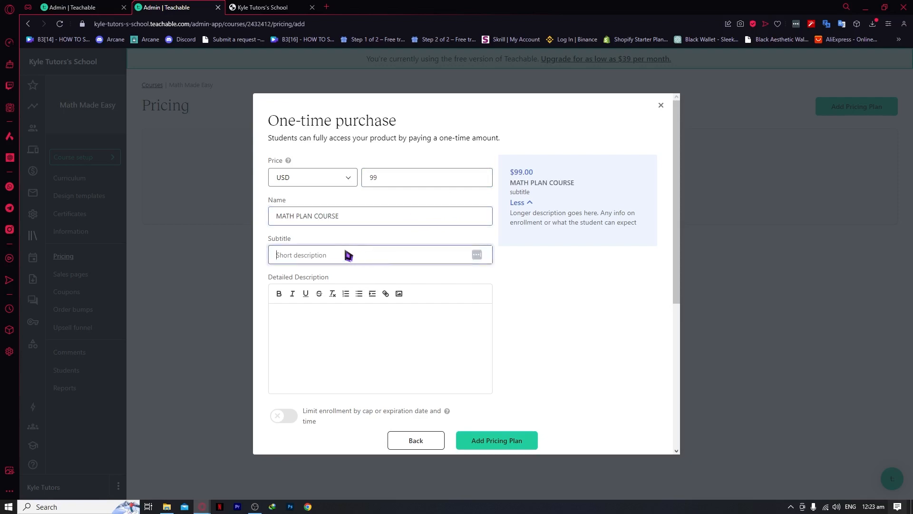
{"action": "left_click", "coordinate": [296, 217]}
{"action": "type", "text": "MADE "}
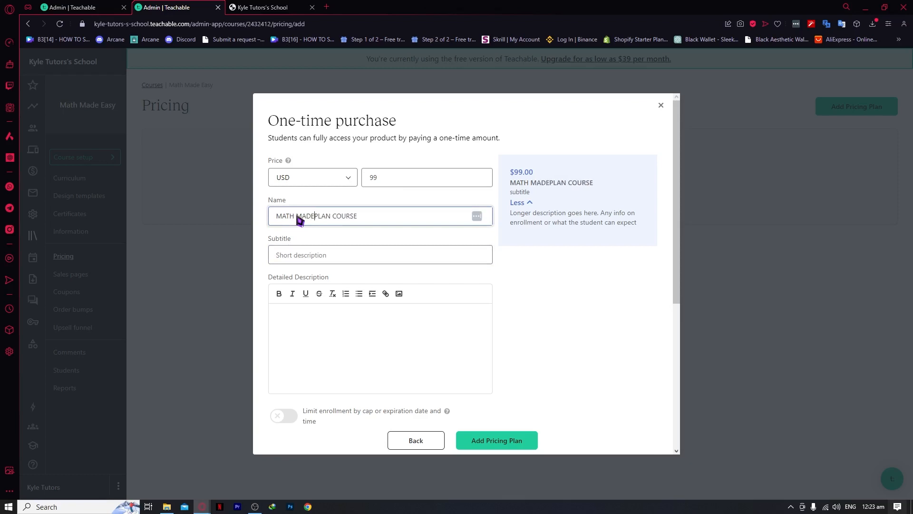
{"action": "type", "text": "EASY"}
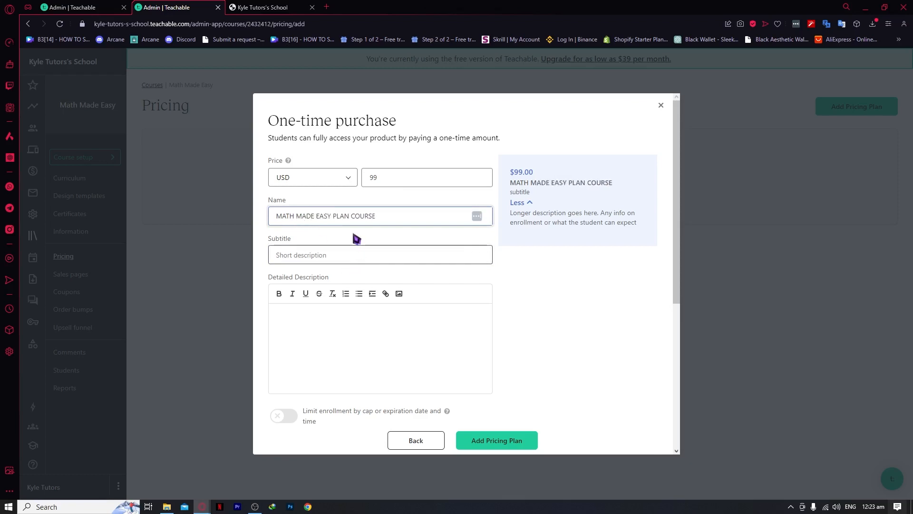
{"action": "left_click_drag", "start_coordinate": [352, 217], "coordinate": [332, 217]}
{"action": "key", "text": "BackSpace"}
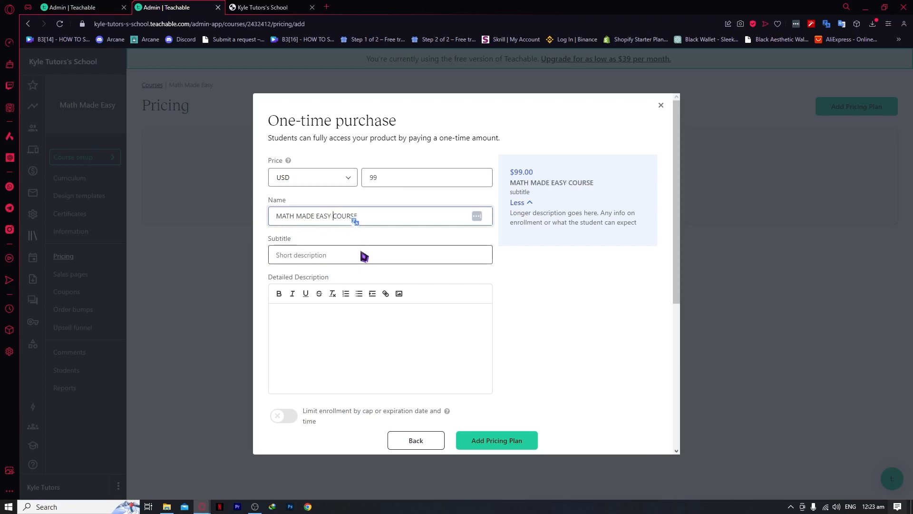
- Enter the placeholder subtitle "RQWRQWRASDFQW" and the detailed description "ASFSAHGQWEHASDHSDHJ" for the pricing plan
{"action": "left_click", "coordinate": [418, 255]}
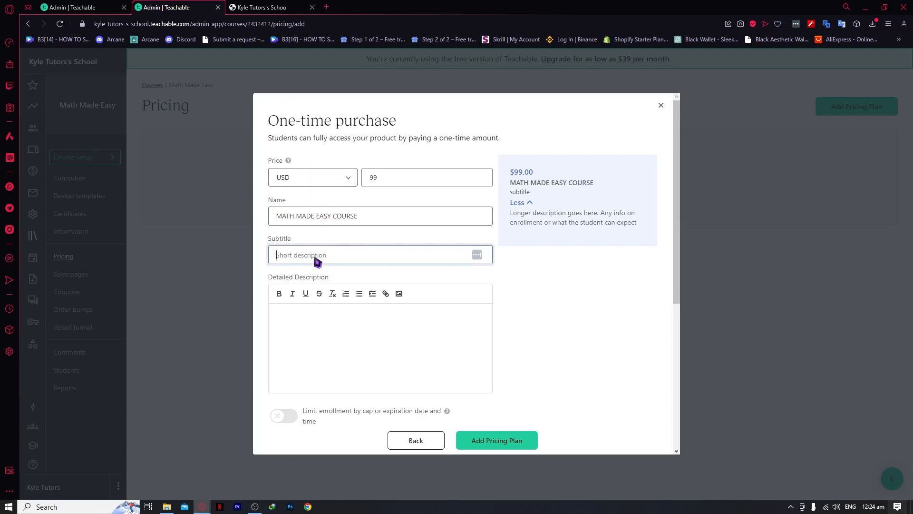
{"action": "type", "text": "RQWRQWRASDFQWE"}
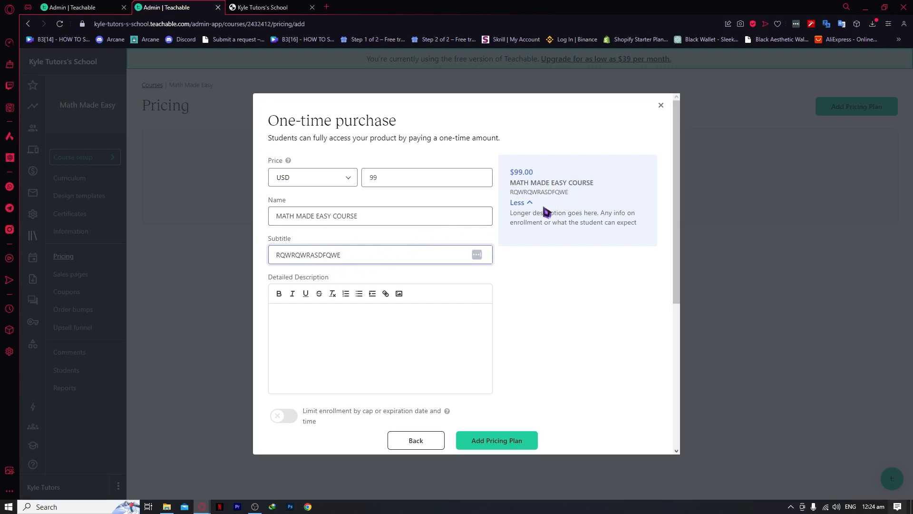
{"action": "key", "text": "BackSpace"}
{"action": "left_click", "coordinate": [344, 354]}
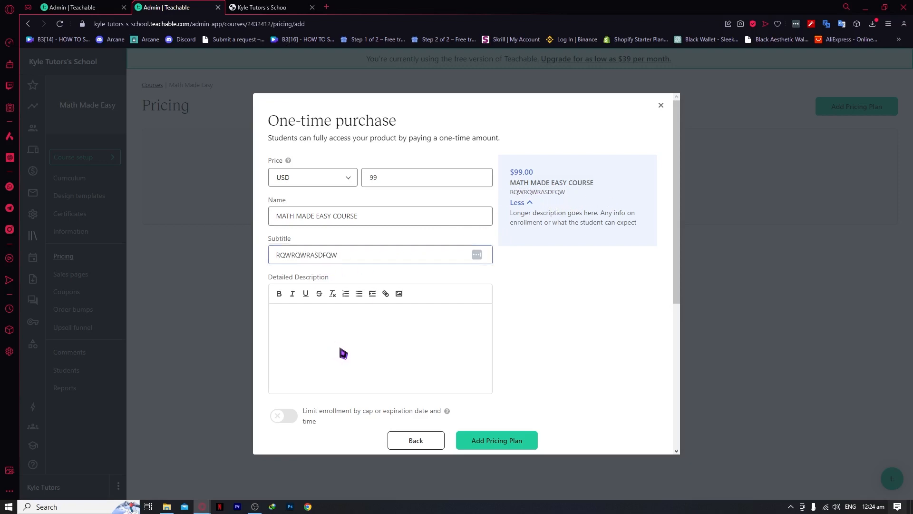
{"action": "type", "text": "ASFSAHGQ"}
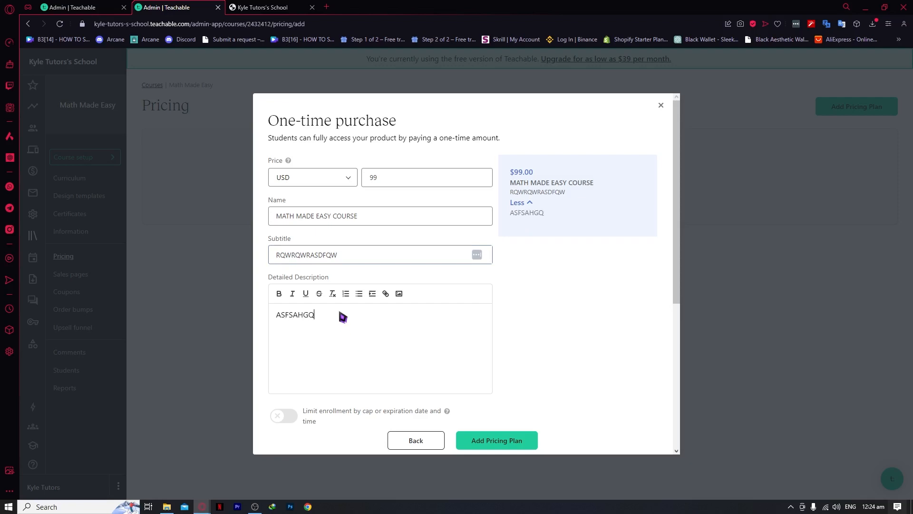
{"action": "type", "text": "WEHASDHSDHJ"}
- Check the enrollment limit option, leave it off and add the one-time purchase pricing plan to the course
{"action": "left_click", "coordinate": [496, 446]}
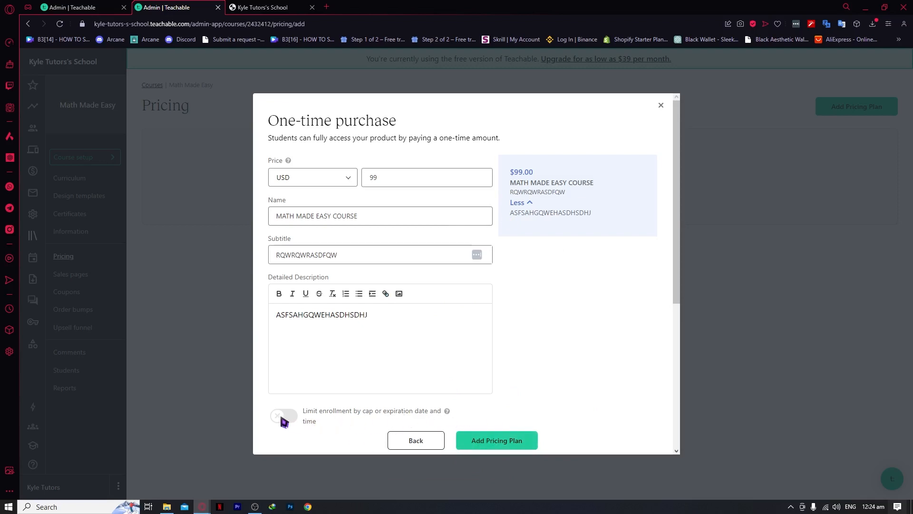
{"action": "left_click_drag", "start_coordinate": [323, 412], "coordinate": [375, 418]}
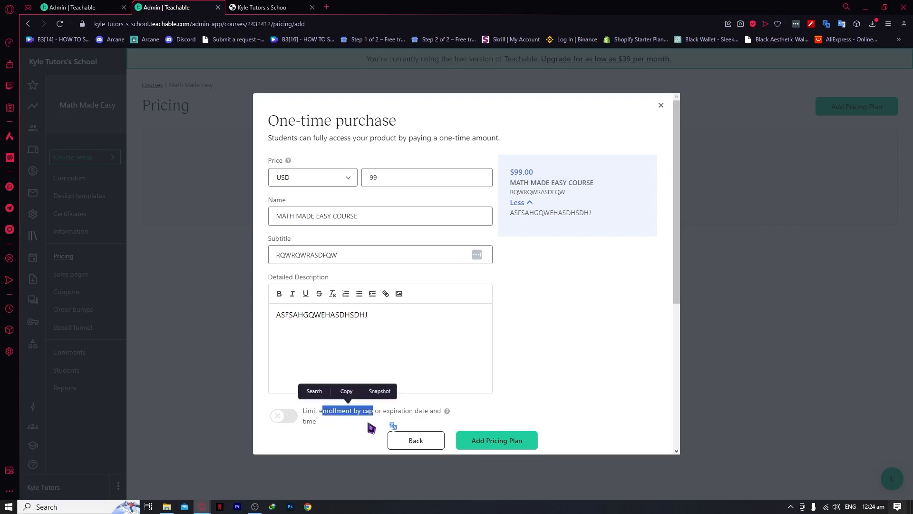
{"action": "left_click", "coordinate": [505, 409]}
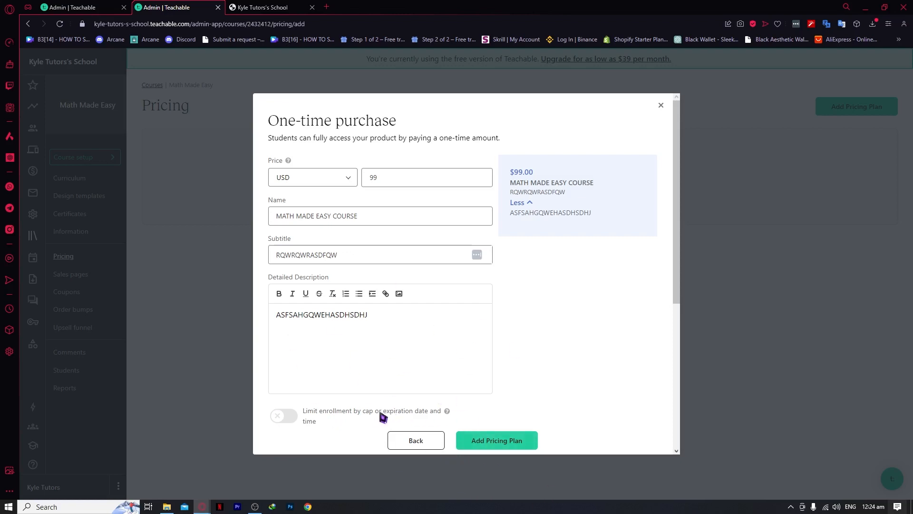
{"action": "left_click", "coordinate": [502, 437]}
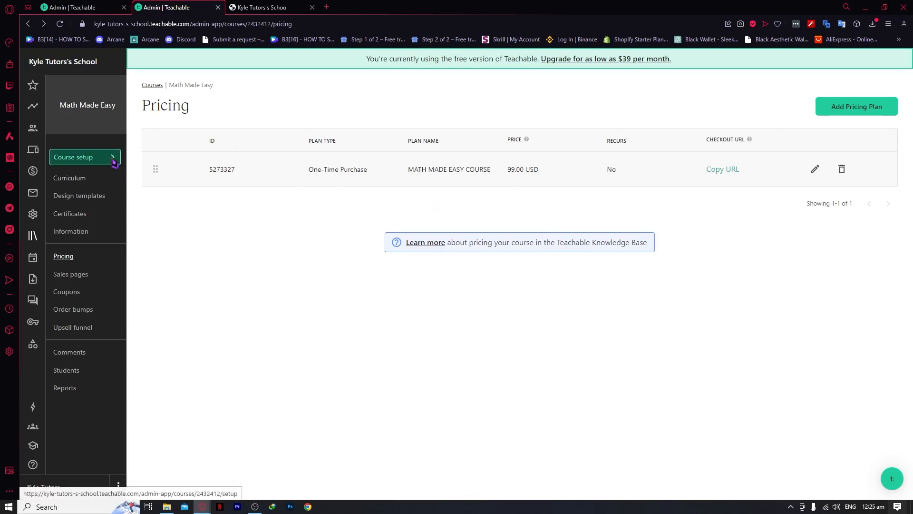
- Return to the course setup and preview the checkout page of the one-time pricing plan
{"action": "left_click", "coordinate": [76, 157]}
{"action": "scroll", "coordinate": [507, 272], "scroll_direction": "down", "scroll_amount": 3}
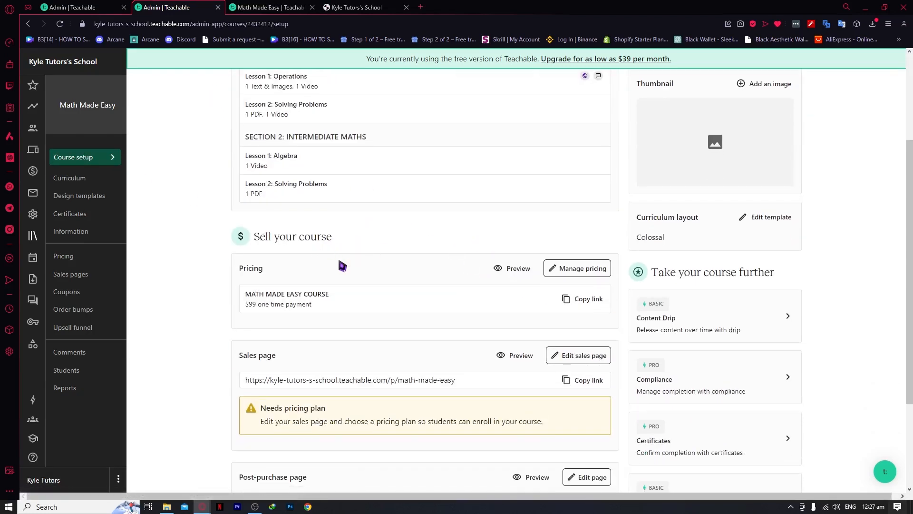
{"action": "left_click", "coordinate": [500, 269]}
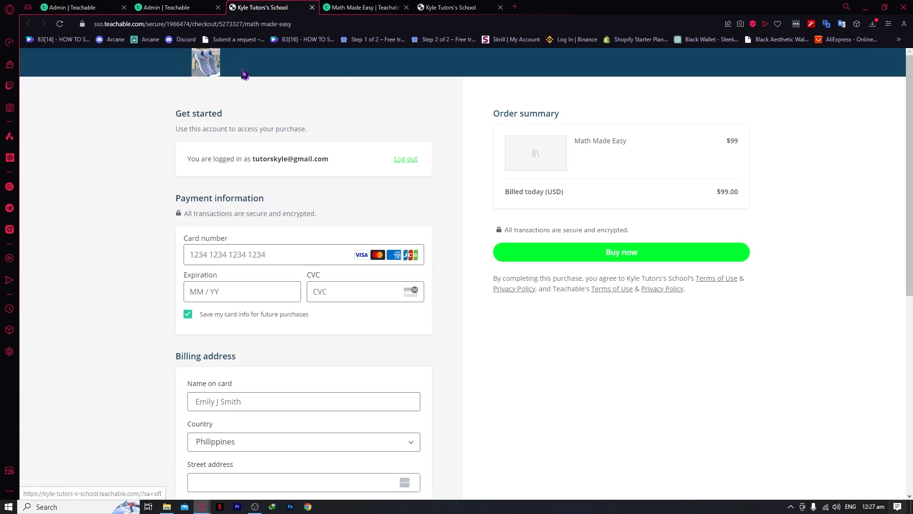
- Review the checkout page's payment, billing address and order summary sections and return to the course setup
{"action": "scroll", "coordinate": [324, 176], "scroll_direction": "down", "scroll_amount": 7}
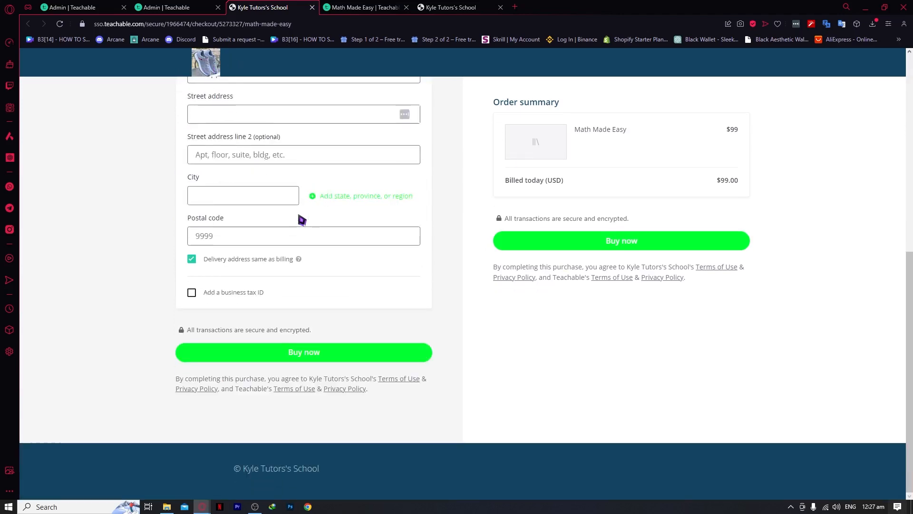
{"action": "scroll", "coordinate": [300, 216], "scroll_direction": "up", "scroll_amount": 4}
{"action": "scroll", "coordinate": [393, 244], "scroll_direction": "down", "scroll_amount": 4}
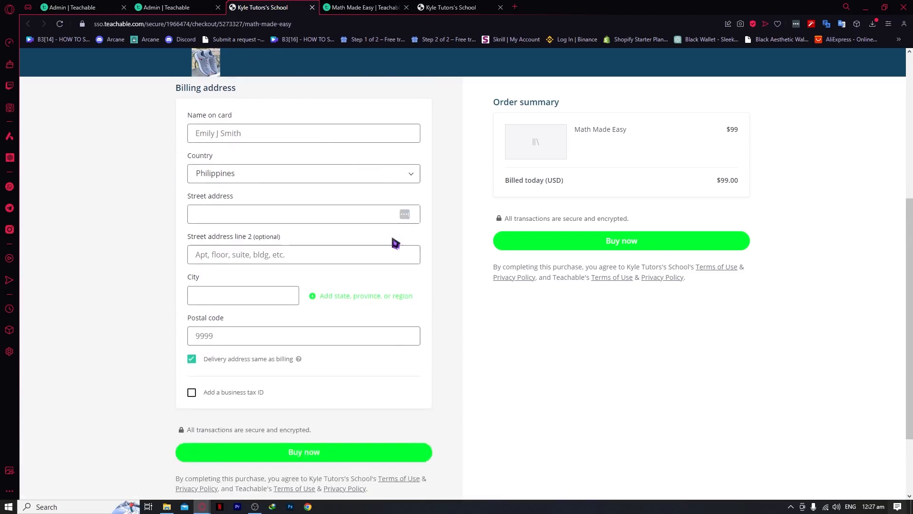
{"action": "scroll", "coordinate": [253, 243], "scroll_direction": "up", "scroll_amount": 7}
{"action": "scroll", "coordinate": [353, 235], "scroll_direction": "up", "scroll_amount": 1}
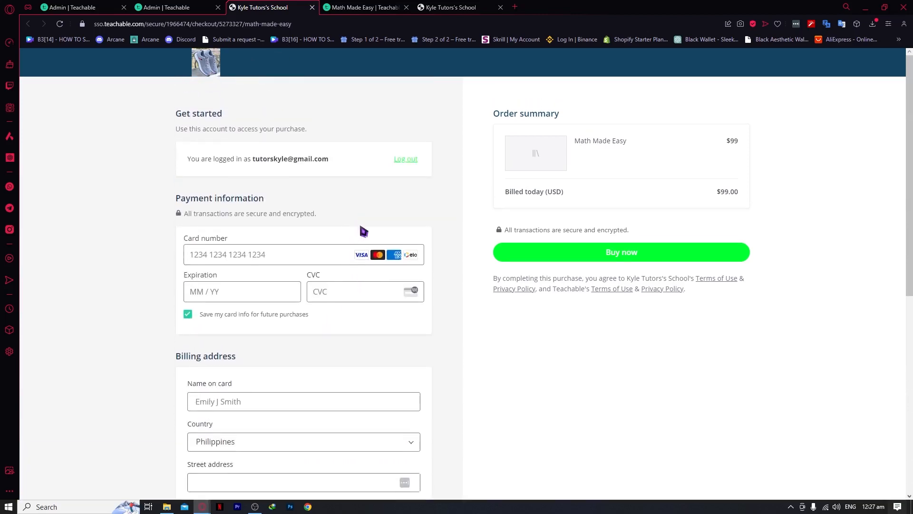
{"action": "left_click", "coordinate": [186, 6]}
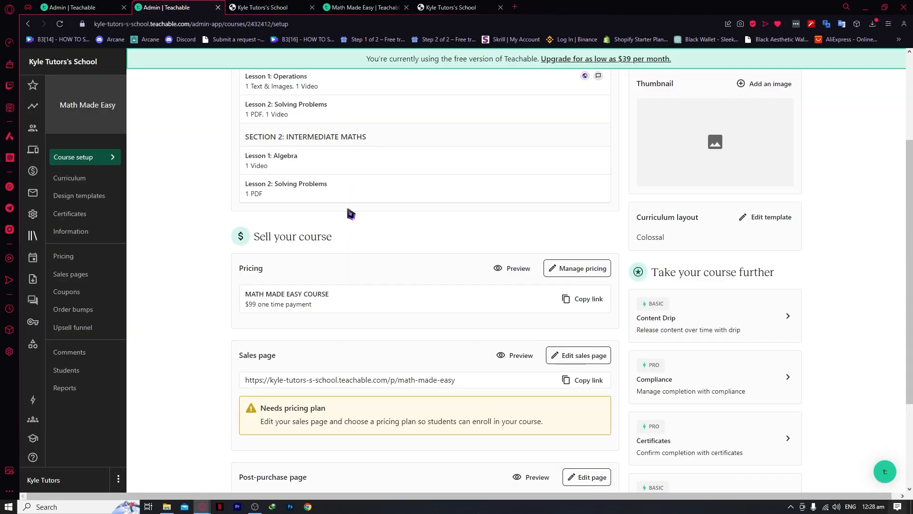
- Preview the course's sales page from the course setup and close the preview
{"action": "scroll", "coordinate": [352, 214], "scroll_direction": "down", "scroll_amount": 2}
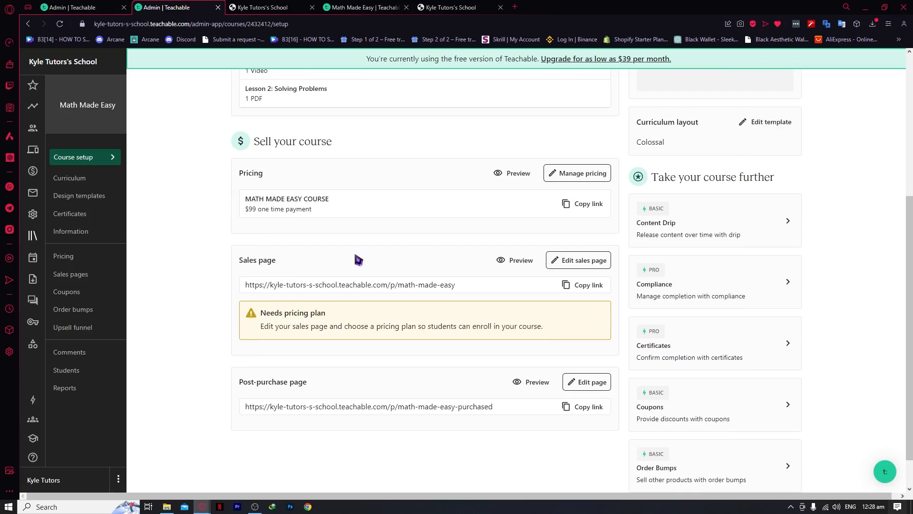
{"action": "left_click", "coordinate": [517, 262]}
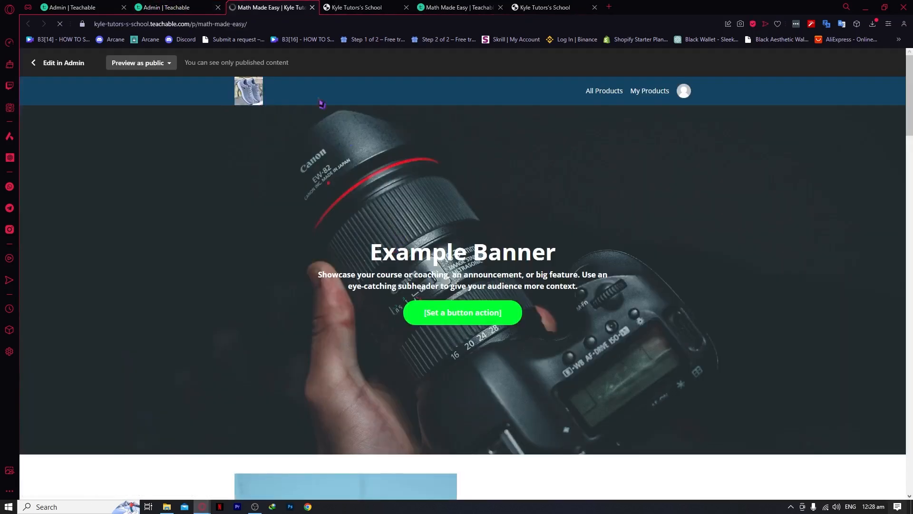
{"action": "left_click", "coordinate": [312, 7]}
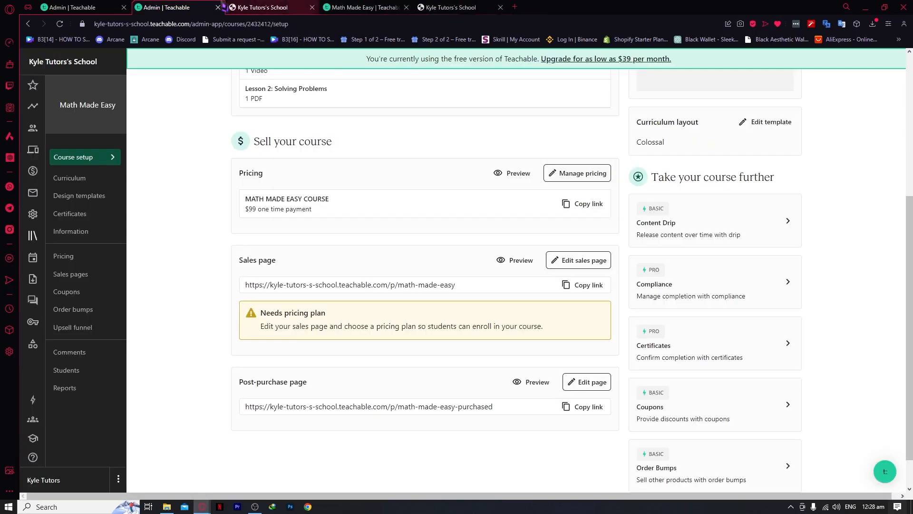
- Open the sales page for editing and review the Banner block's content settings
{"action": "left_click", "coordinate": [576, 264]}
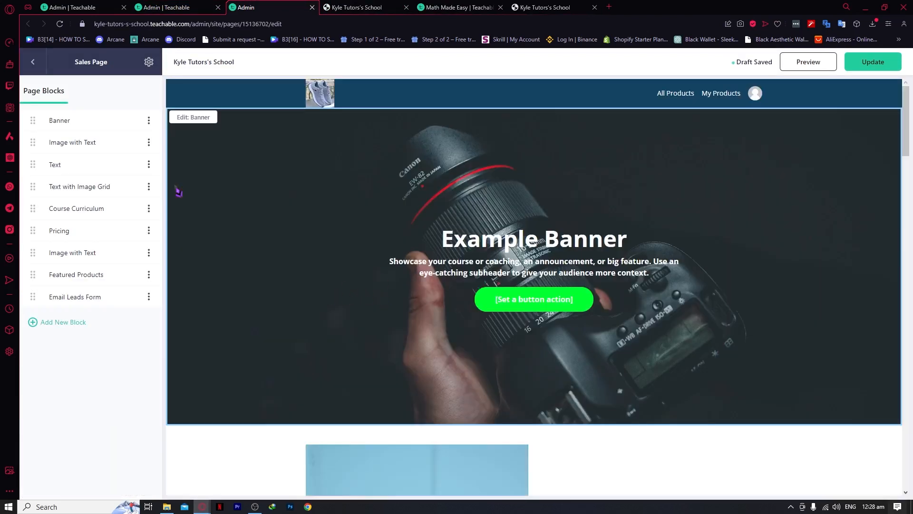
{"action": "left_click", "coordinate": [457, 162]}
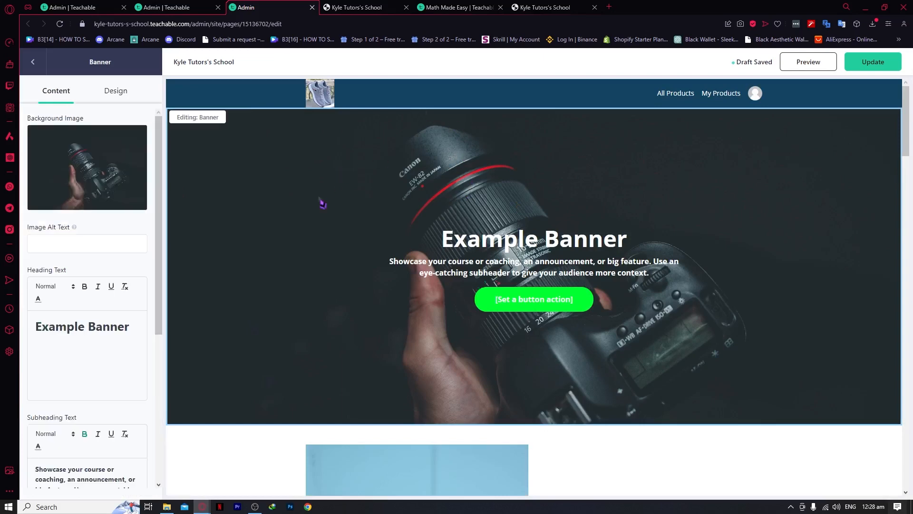
{"action": "scroll", "coordinate": [123, 328], "scroll_direction": "down", "scroll_amount": 5}
{"action": "scroll", "coordinate": [354, 430], "scroll_direction": "down", "scroll_amount": 2}
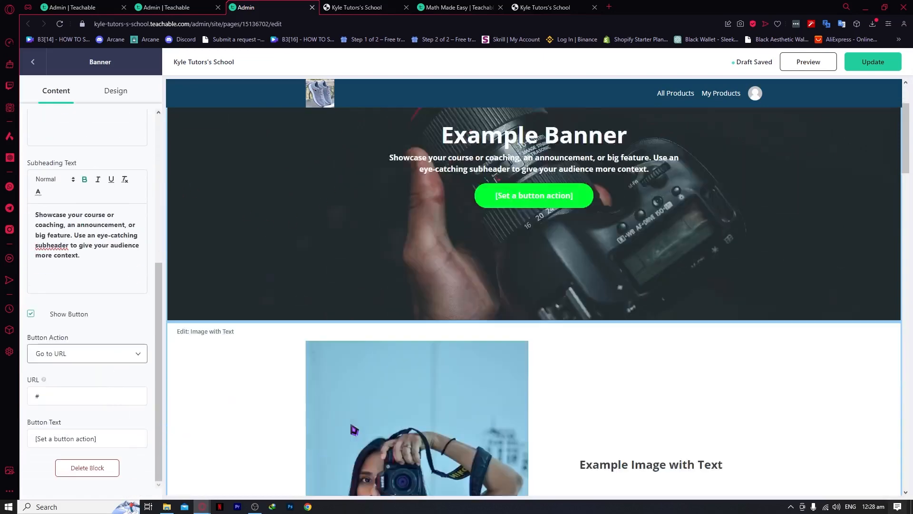
{"action": "scroll", "coordinate": [354, 430], "scroll_direction": "down", "scroll_amount": 2}
- Open the content settings of the sales page's Image with Text block and of its Text with Image Grid block
{"action": "left_click", "coordinate": [658, 443]}
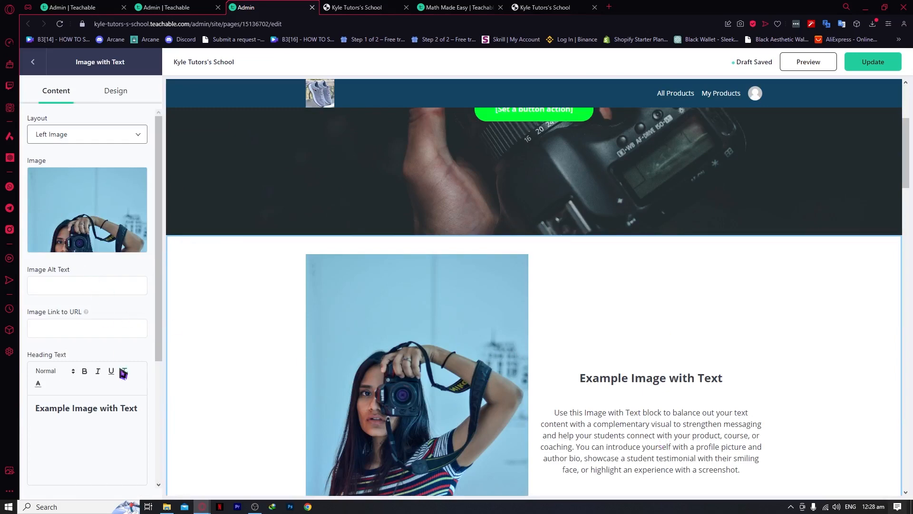
{"action": "scroll", "coordinate": [586, 399], "scroll_direction": "down", "scroll_amount": 8}
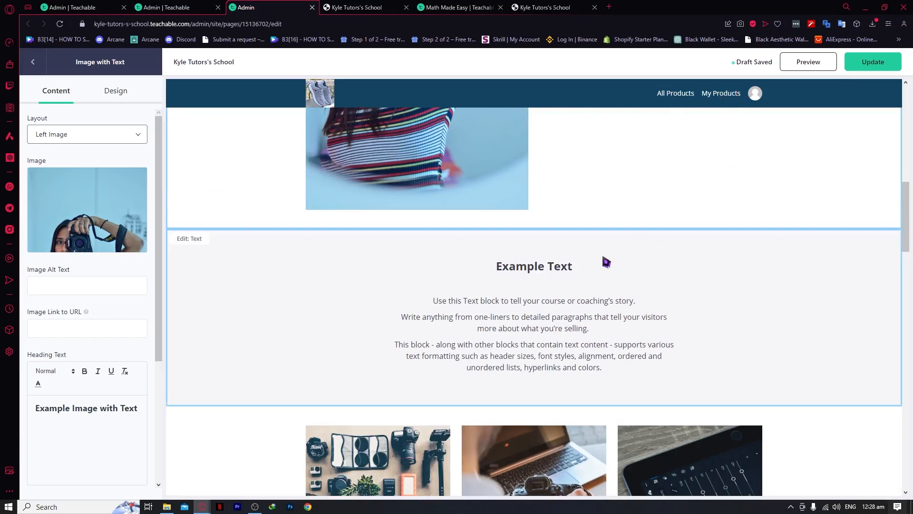
{"action": "scroll", "coordinate": [603, 259], "scroll_direction": "down", "scroll_amount": 3}
{"action": "left_click", "coordinate": [432, 307]}
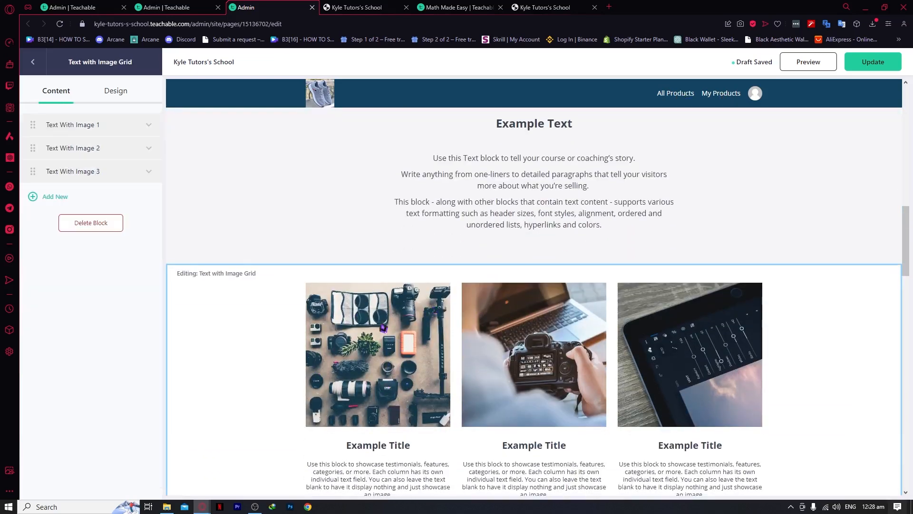
{"action": "scroll", "coordinate": [352, 316], "scroll_direction": "up", "scroll_amount": 8}
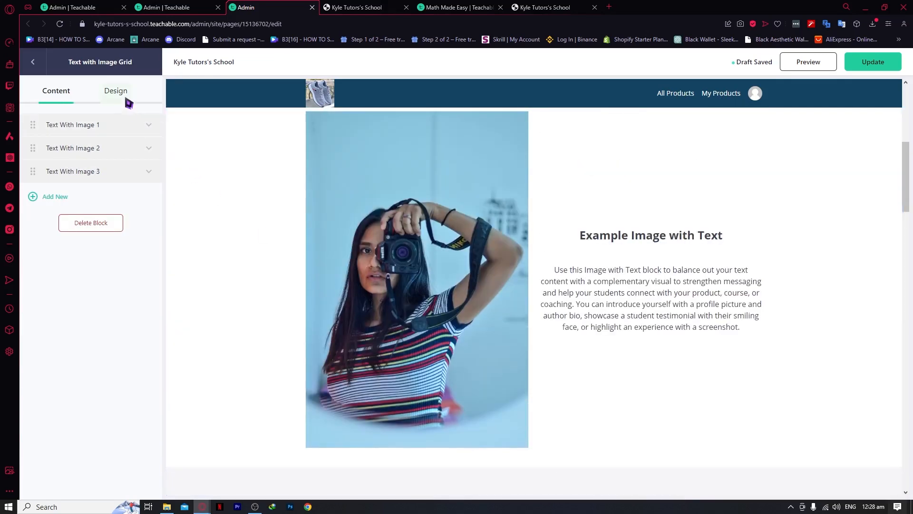
- Check the Text with Image Grid block's design settings and the content of Text With Image 2, and close the sales page editor
{"action": "left_click", "coordinate": [124, 96]}
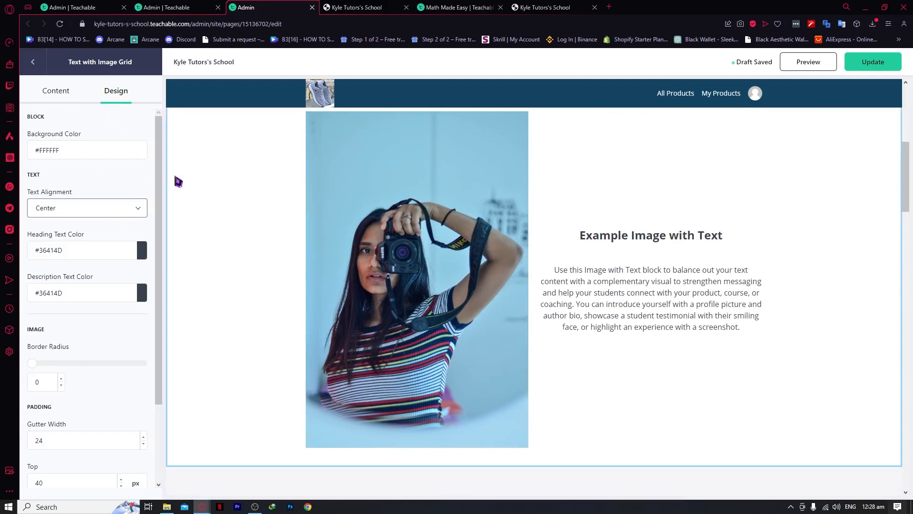
{"action": "left_click", "coordinate": [69, 93]}
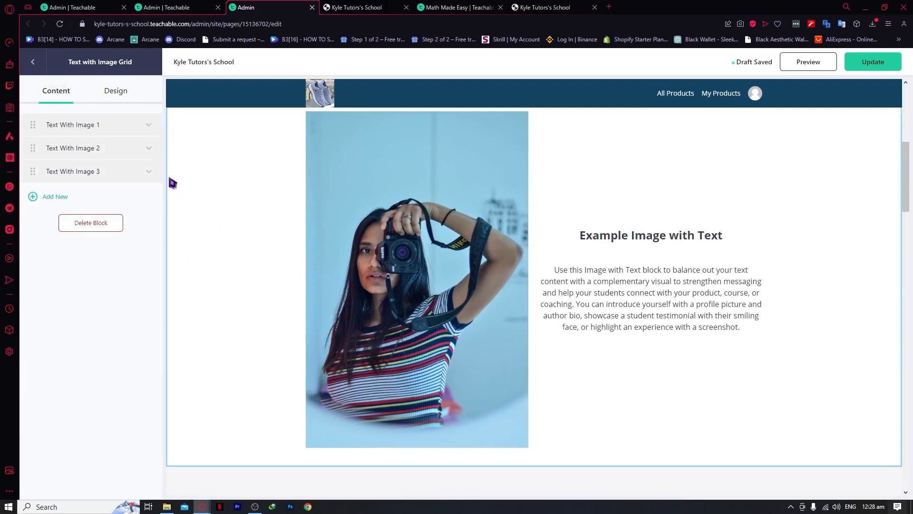
{"action": "left_click", "coordinate": [97, 147]}
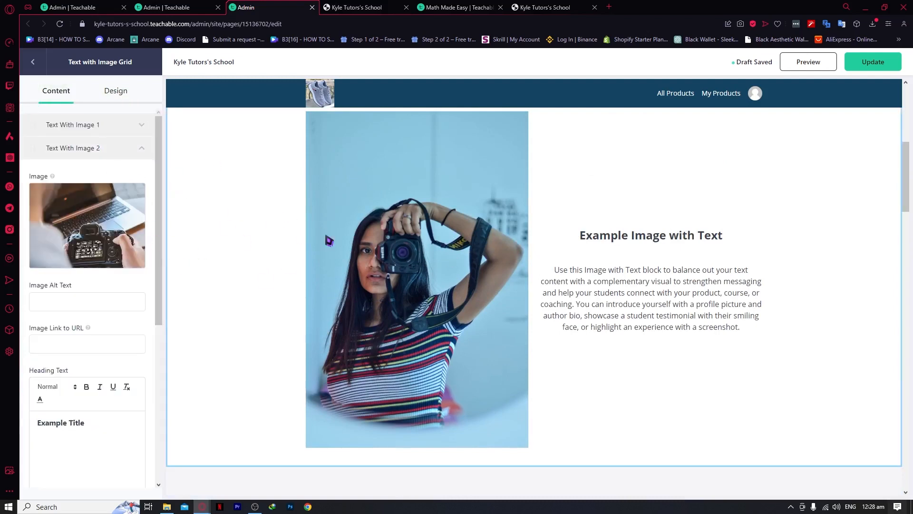
{"action": "scroll", "coordinate": [327, 239], "scroll_direction": "up", "scroll_amount": 7}
{"action": "left_click", "coordinate": [313, 9]}
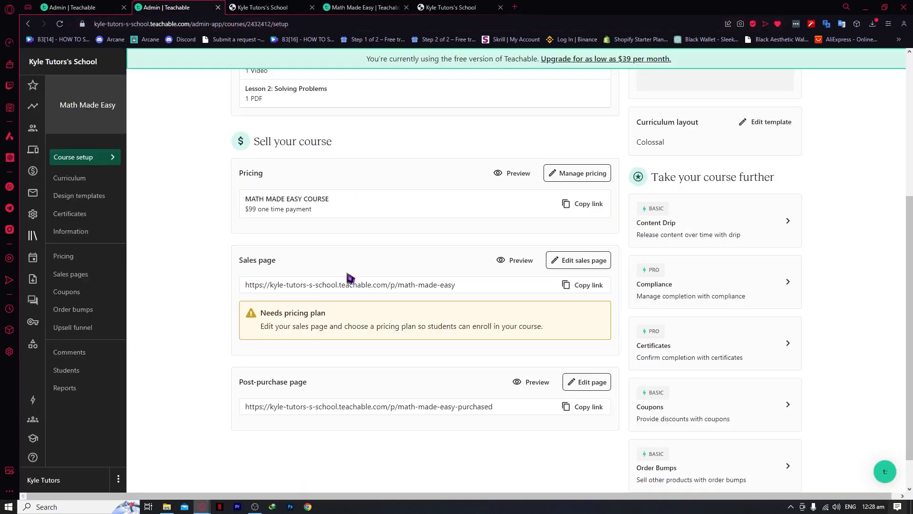
- Preview the course's post-purchase page and return to the course setup
{"action": "left_click", "coordinate": [536, 386]}
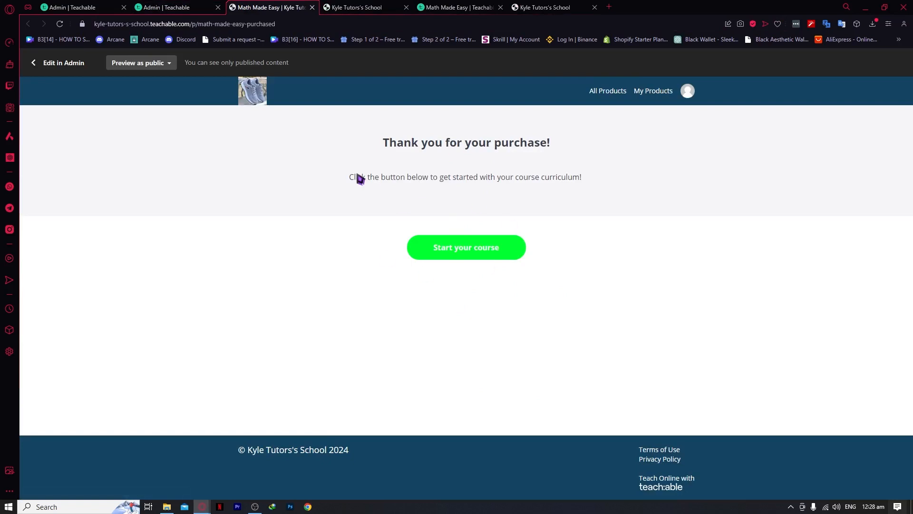
{"action": "left_click", "coordinate": [167, 7]}
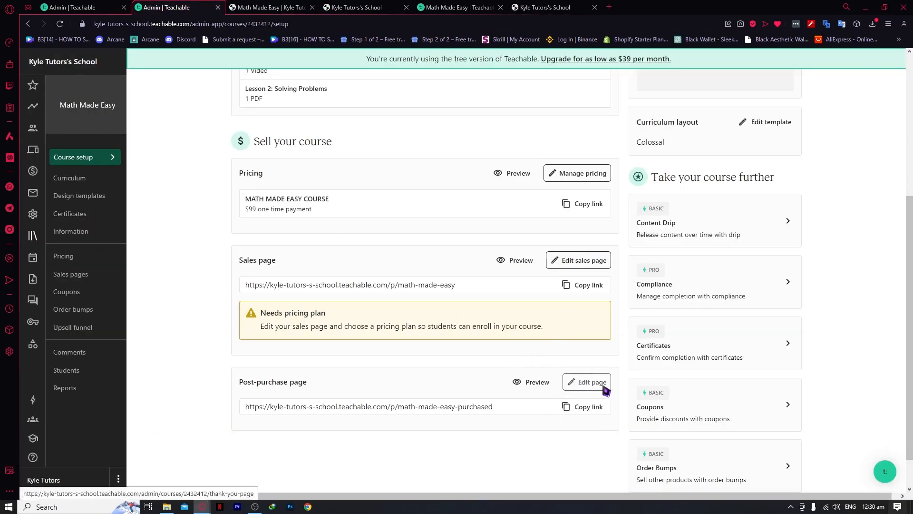
- Review the course setup's title, thumbnail, curriculum layout and additional feature options
{"action": "scroll", "coordinate": [605, 390], "scroll_direction": "up", "scroll_amount": 5}
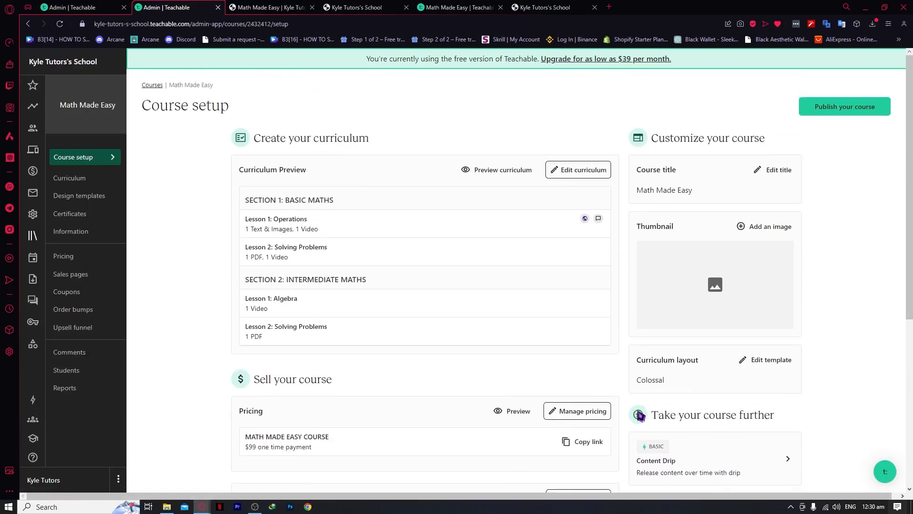
{"action": "scroll", "coordinate": [618, 414], "scroll_direction": "down", "scroll_amount": 1}
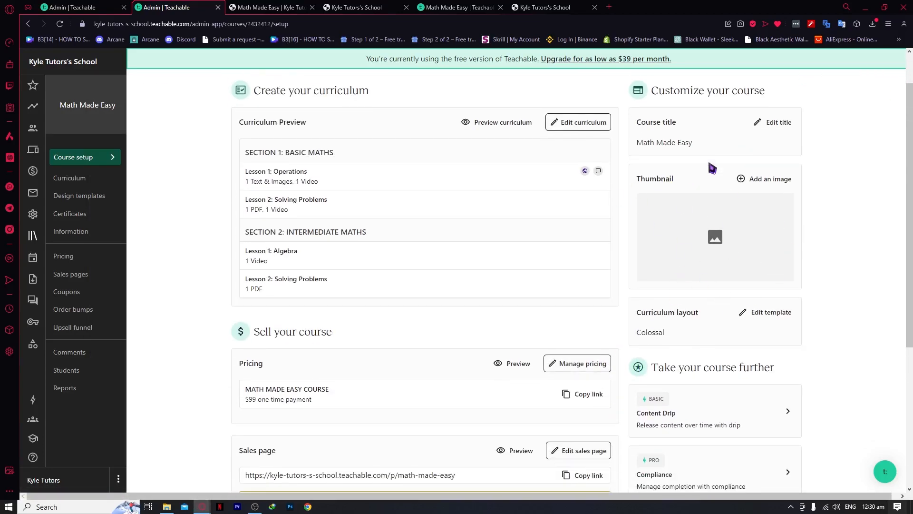
{"action": "scroll", "coordinate": [780, 229], "scroll_direction": "down", "scroll_amount": 2}
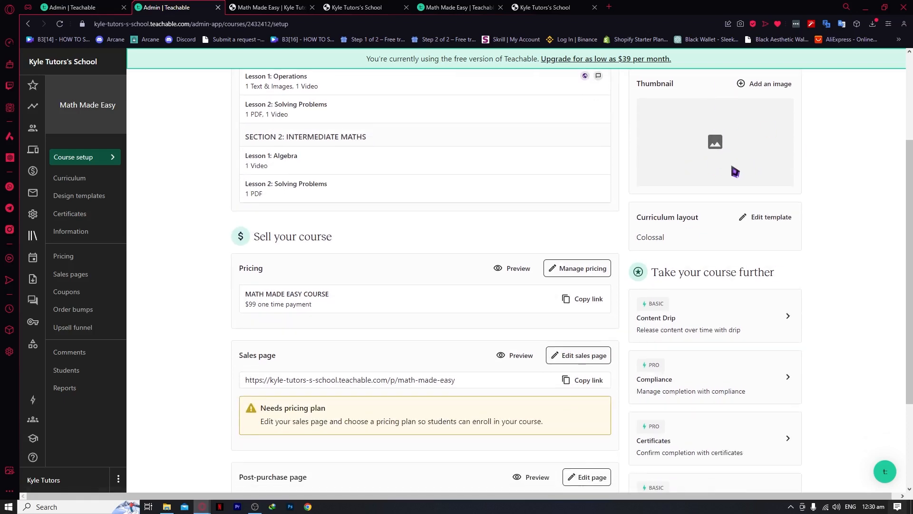
{"action": "scroll", "coordinate": [720, 238], "scroll_direction": "down", "scroll_amount": 2}
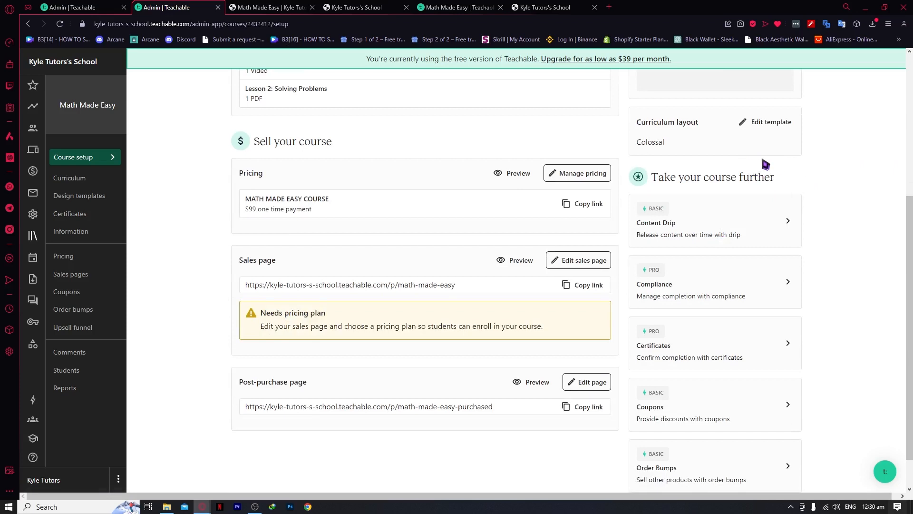
{"action": "scroll", "coordinate": [751, 200], "scroll_direction": "down", "scroll_amount": 1}
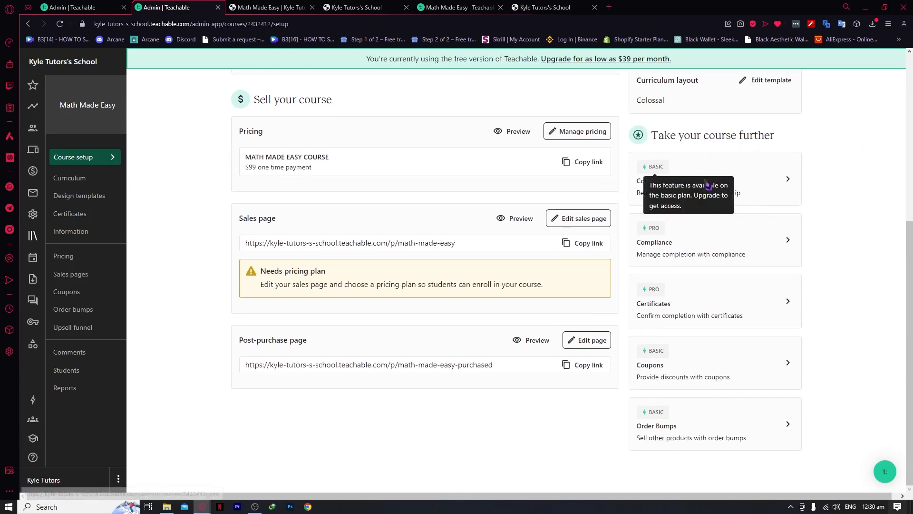
- Open Content Drip in a separate browser tab and show the drip settings for Section 1: Basic Maths
{"action": "right_click", "coordinate": [778, 184]}
{"action": "left_click", "coordinate": [766, 189]}
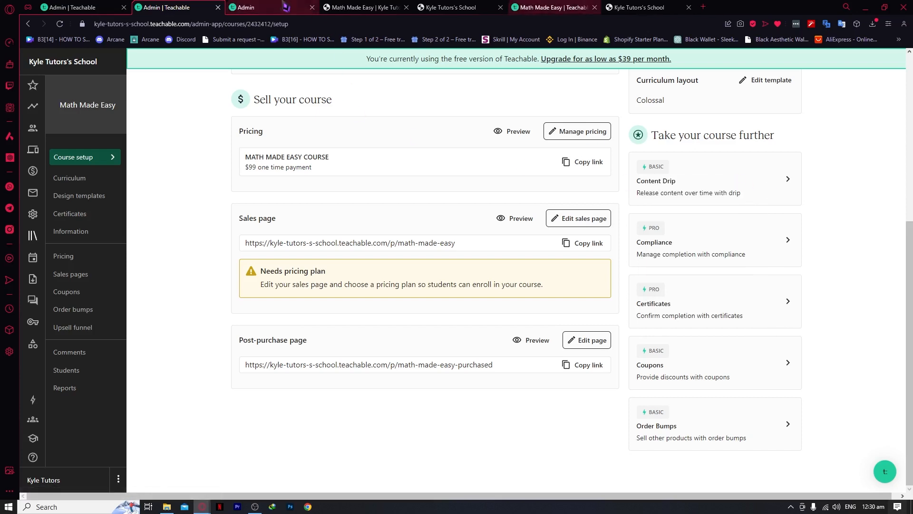
{"action": "key", "text": "ctrl+Tab"}
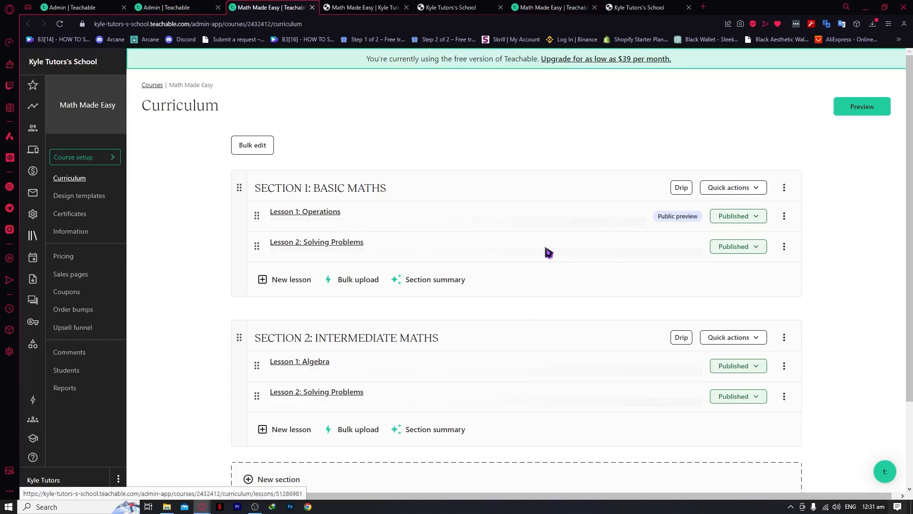
{"action": "left_click", "coordinate": [681, 188]}
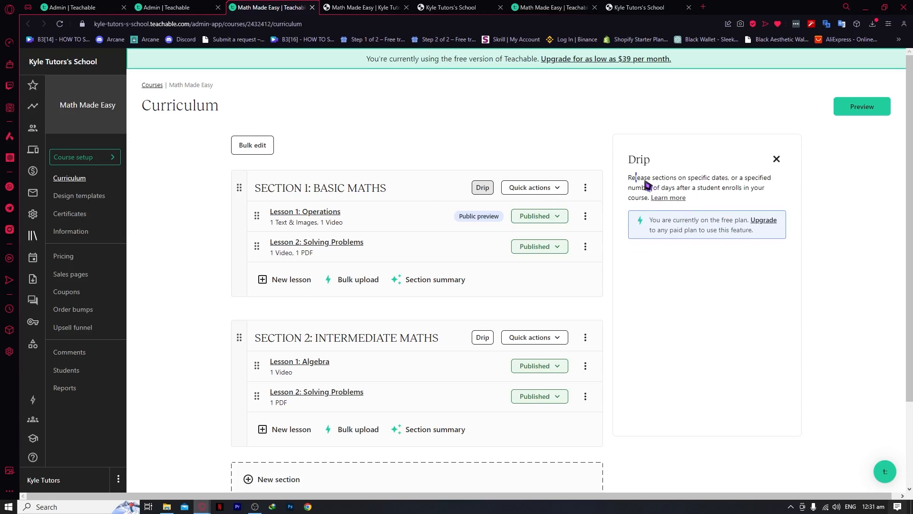
- Examine the Drip description of releasing sections by date or days after enrollment, alongside the two curriculum sections
{"action": "left_click_drag", "start_coordinate": [645, 182], "coordinate": [712, 181]}
{"action": "left_click", "coordinate": [685, 187]}
{"action": "scroll", "coordinate": [334, 275], "scroll_direction": "down", "scroll_amount": 2}
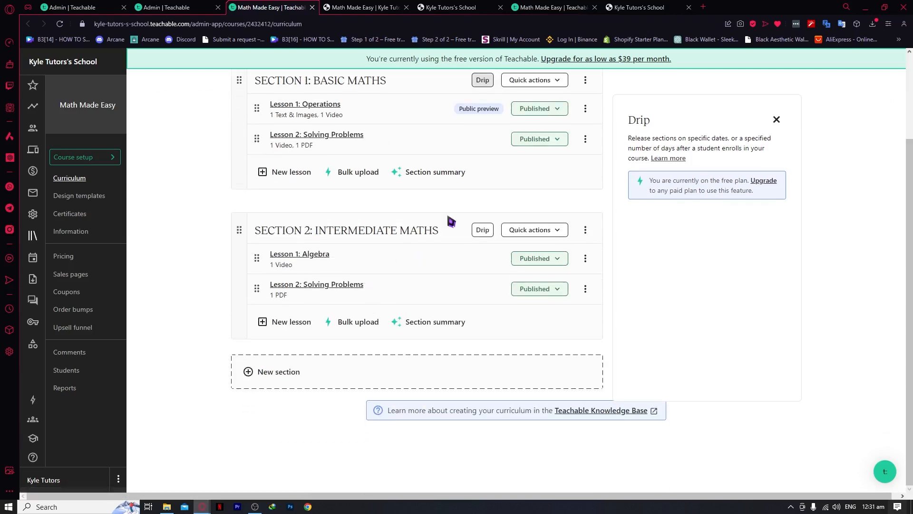
{"action": "scroll", "coordinate": [414, 237], "scroll_direction": "up", "scroll_amount": 2}
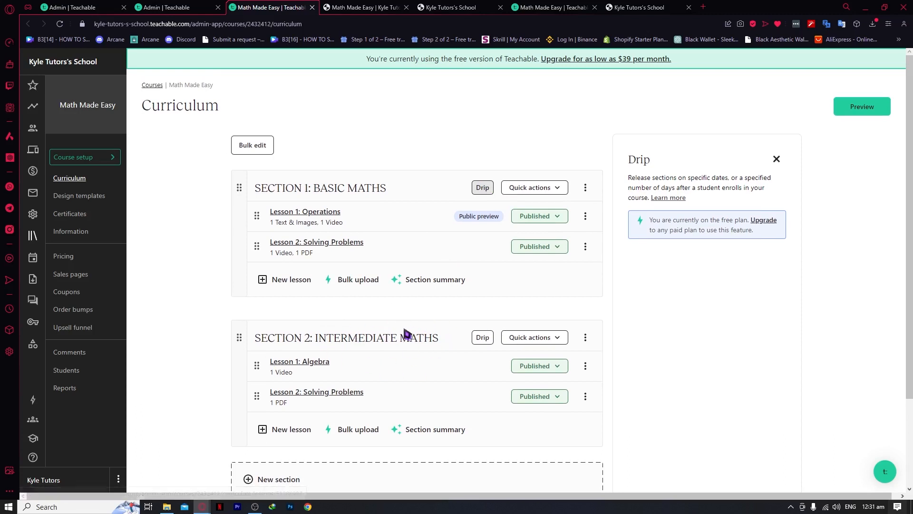
{"action": "mouse_move", "coordinate": [347, 320]}
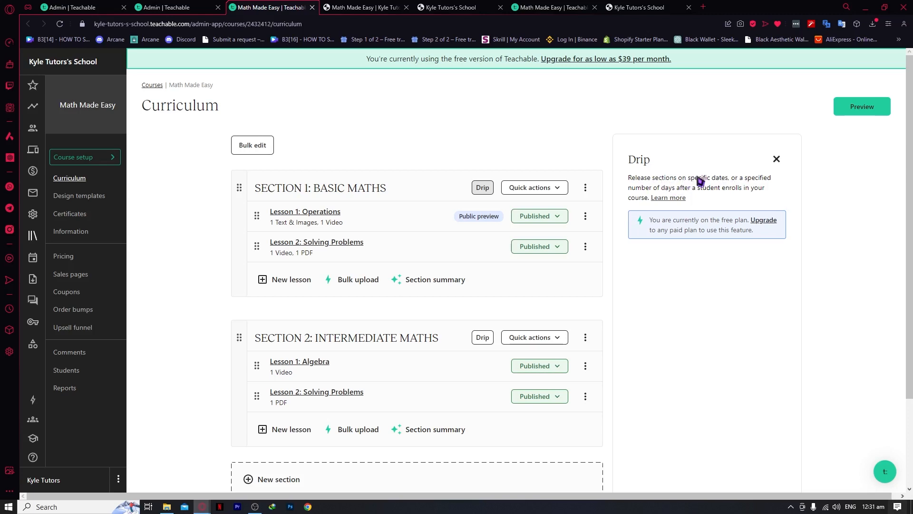
{"action": "left_click_drag", "start_coordinate": [644, 190], "coordinate": [759, 189]}
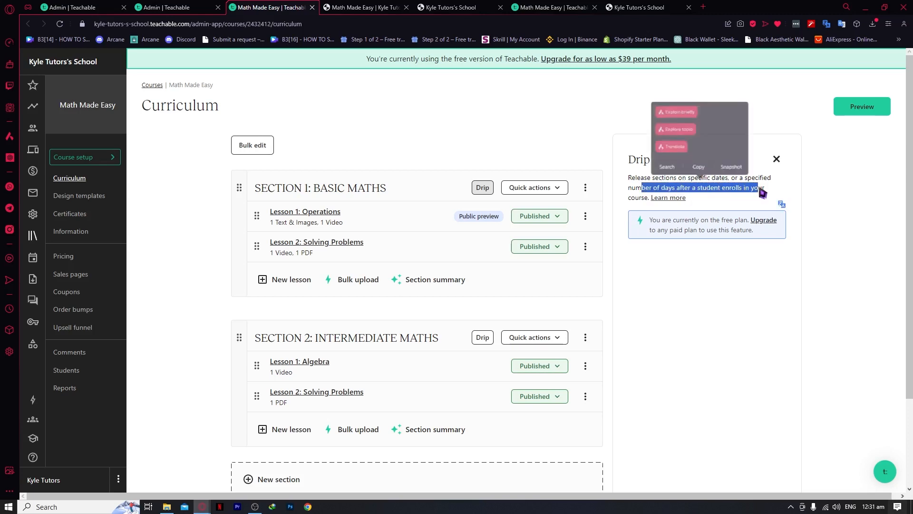
{"action": "left_click", "coordinate": [510, 128]}
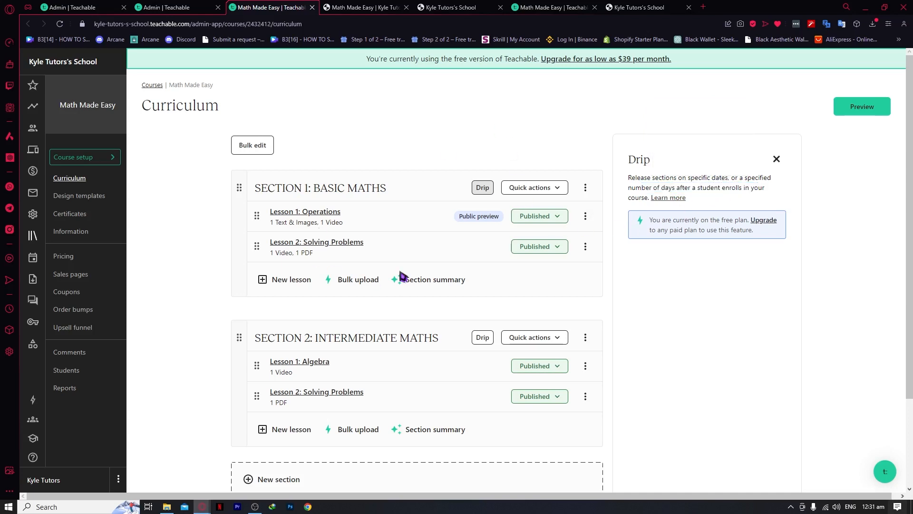
{"action": "scroll", "coordinate": [385, 264], "scroll_direction": "down", "scroll_amount": 1}
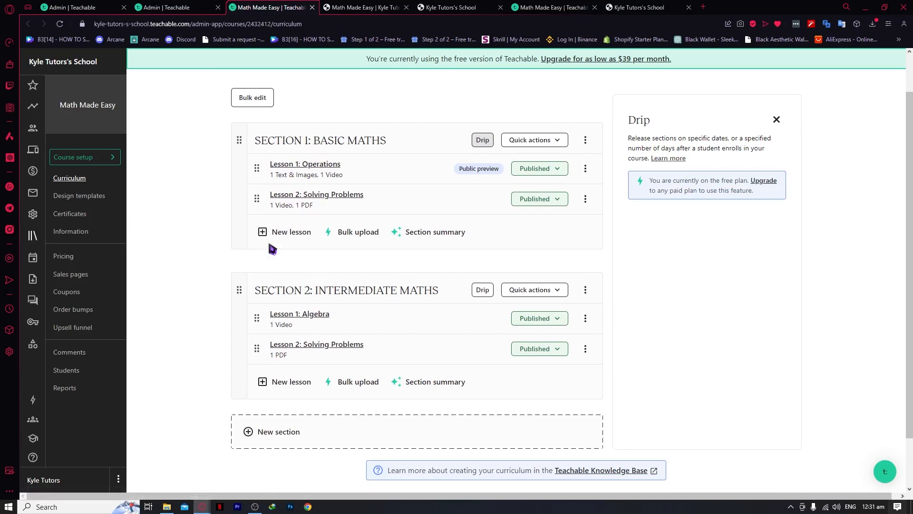
{"action": "mouse_move", "coordinate": [309, 262]}
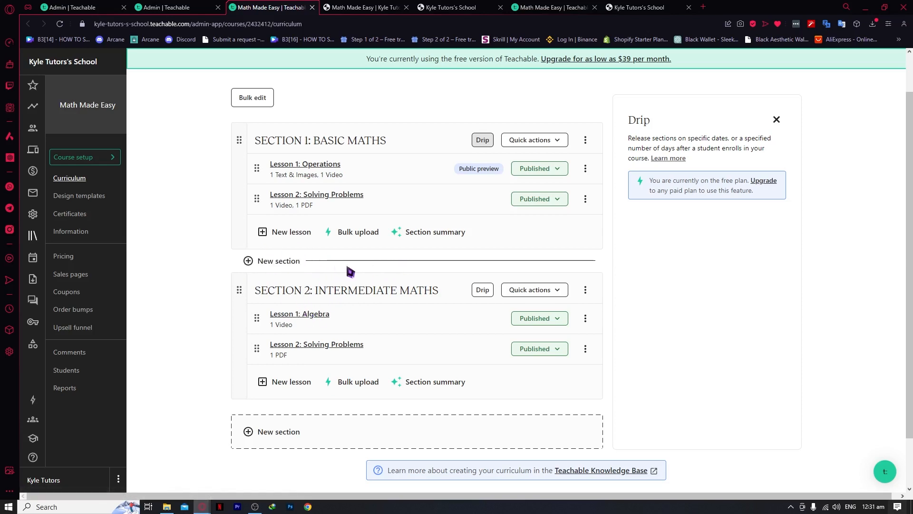
{"action": "left_click_drag", "start_coordinate": [688, 139], "coordinate": [732, 142]}
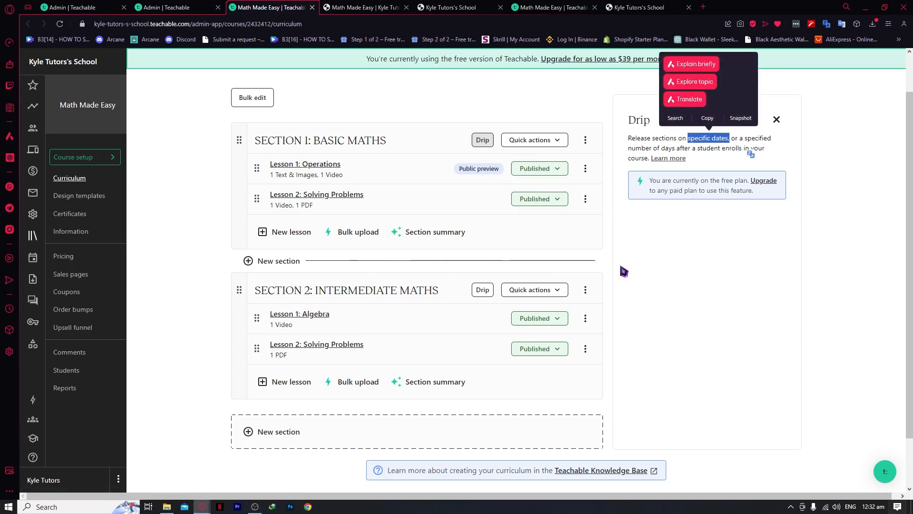
{"action": "left_click", "coordinate": [839, 228]}
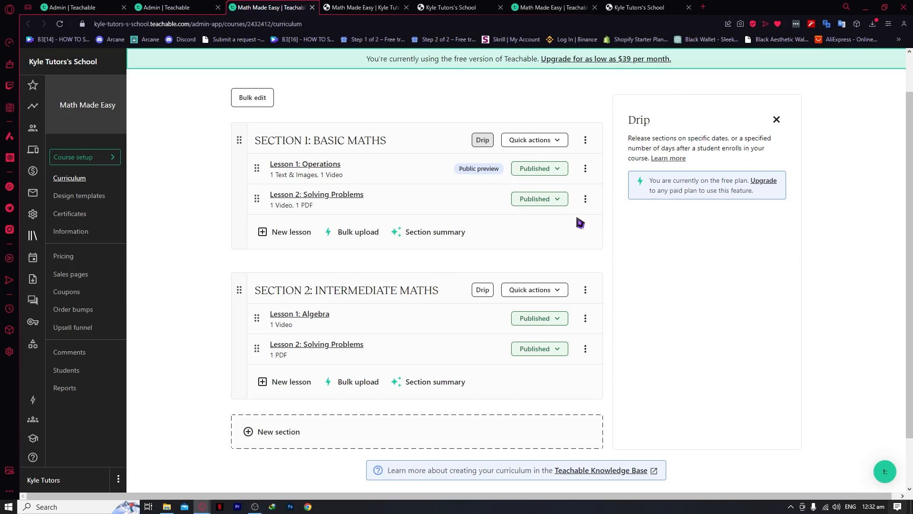
- Return to the course setup and look over the Compliance, Certificates, Coupons and Order Bumps options and the curriculum preview
{"action": "left_click", "coordinate": [176, 7]}
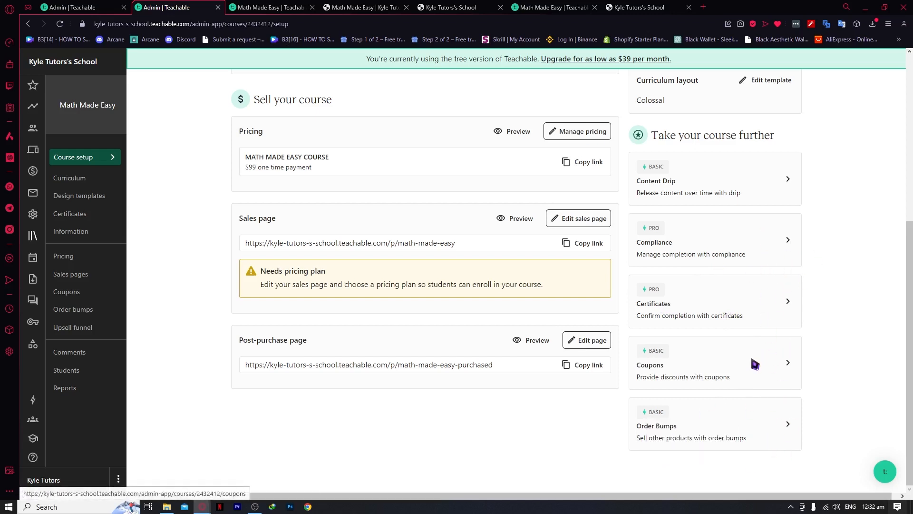
{"action": "mouse_move", "coordinate": [656, 234]}
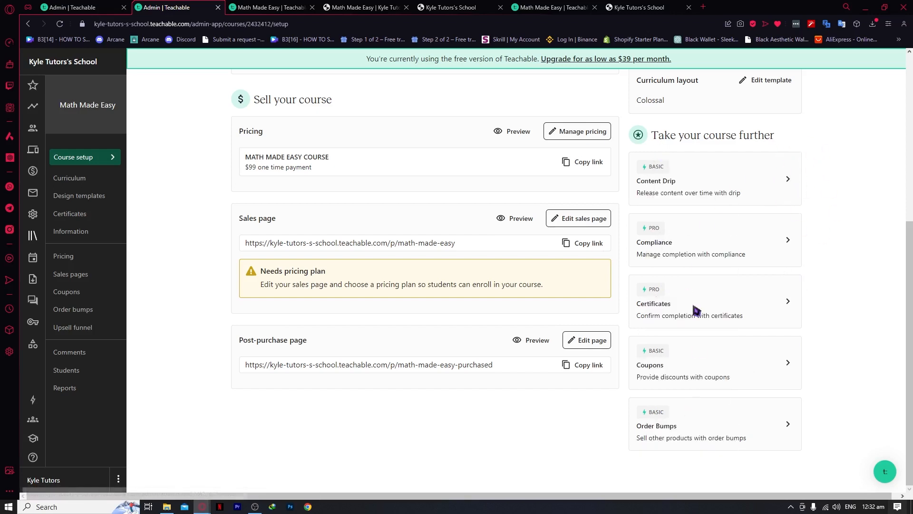
{"action": "scroll", "coordinate": [695, 216], "scroll_direction": "up", "scroll_amount": 1}
{"action": "scroll", "coordinate": [696, 215], "scroll_direction": "up", "scroll_amount": 5}
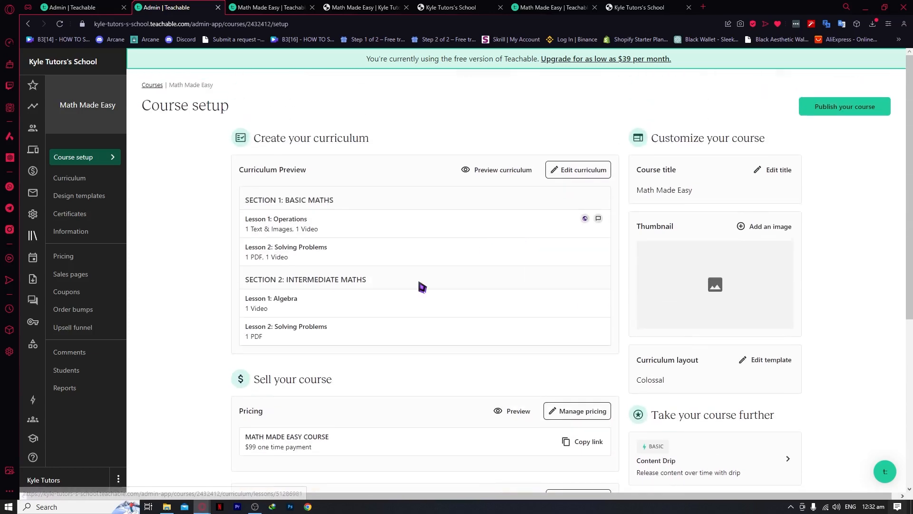